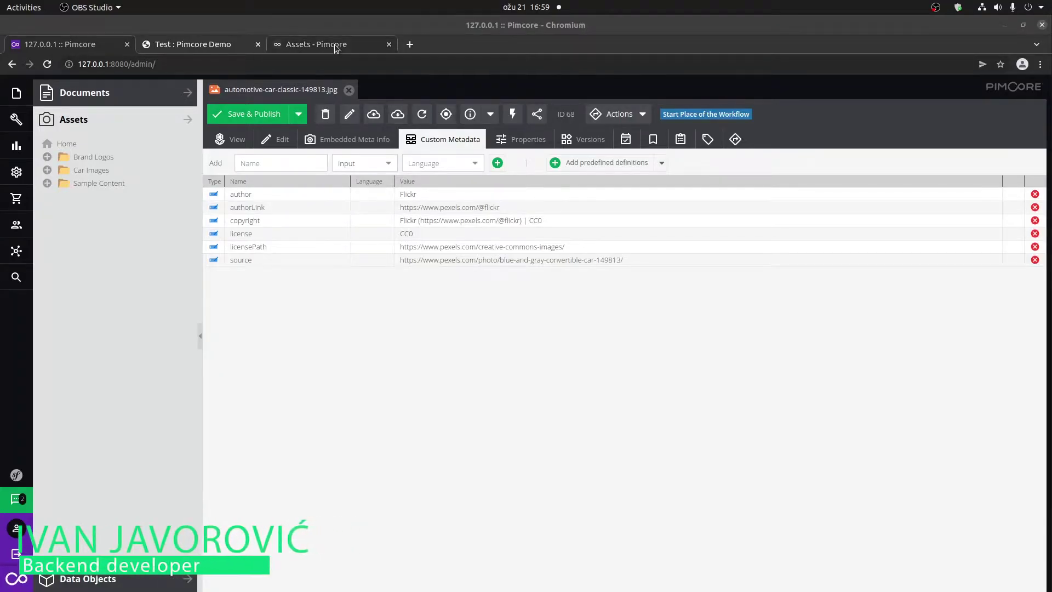
# Glance through the Assets documentation page, then return to the Pimcore admin
pyautogui.click(336, 48)
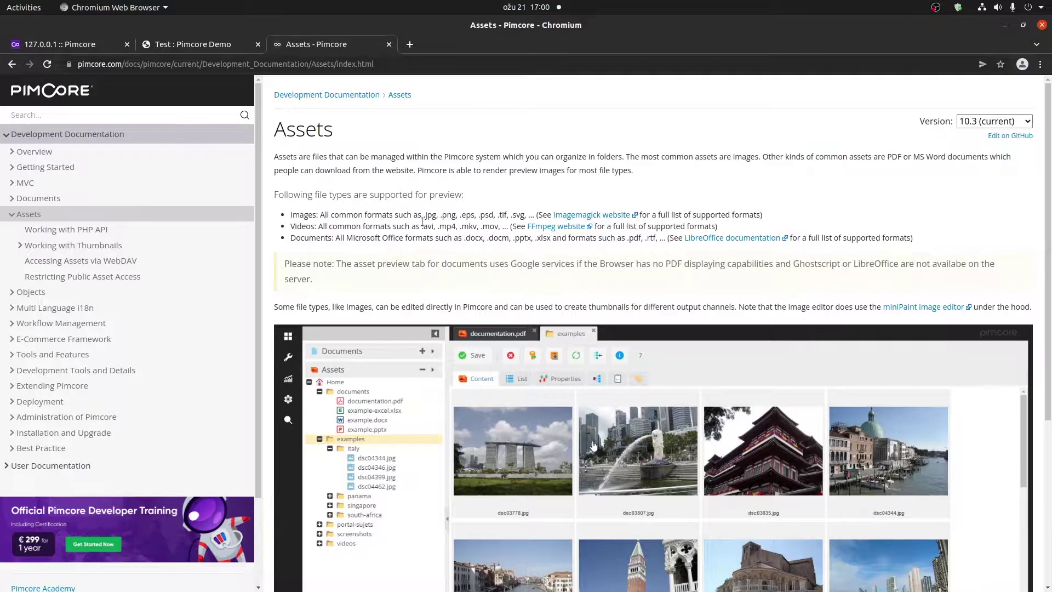
pyautogui.scroll(-3, 422, 222)
pyautogui.click(87, 45)
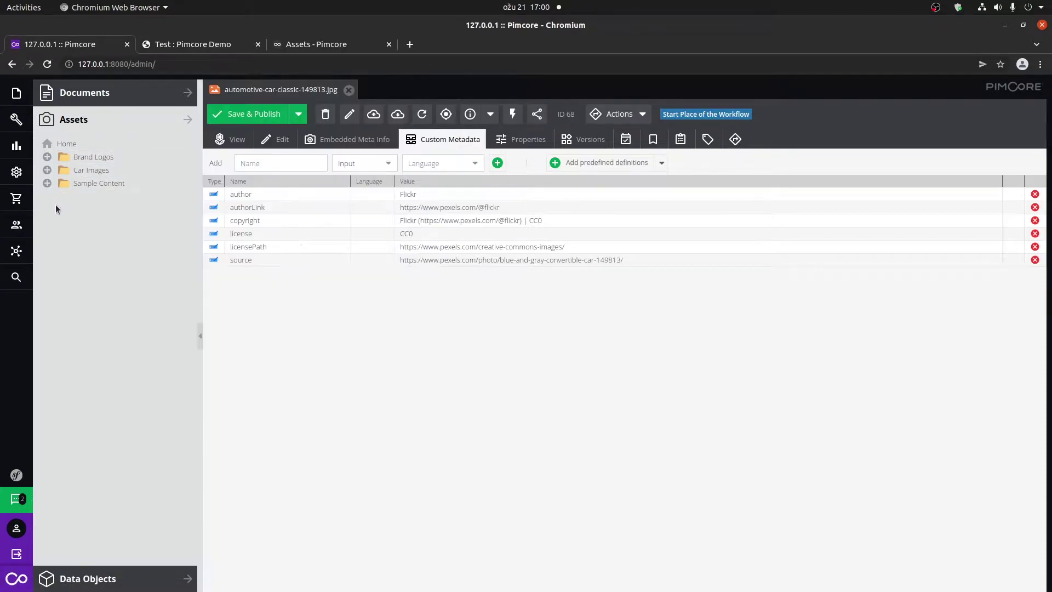
# Expand Car Images down to ac cars and preview automotive-car-classic-149813.jpg at 1280 × 720
pyautogui.moveTo(53, 155)
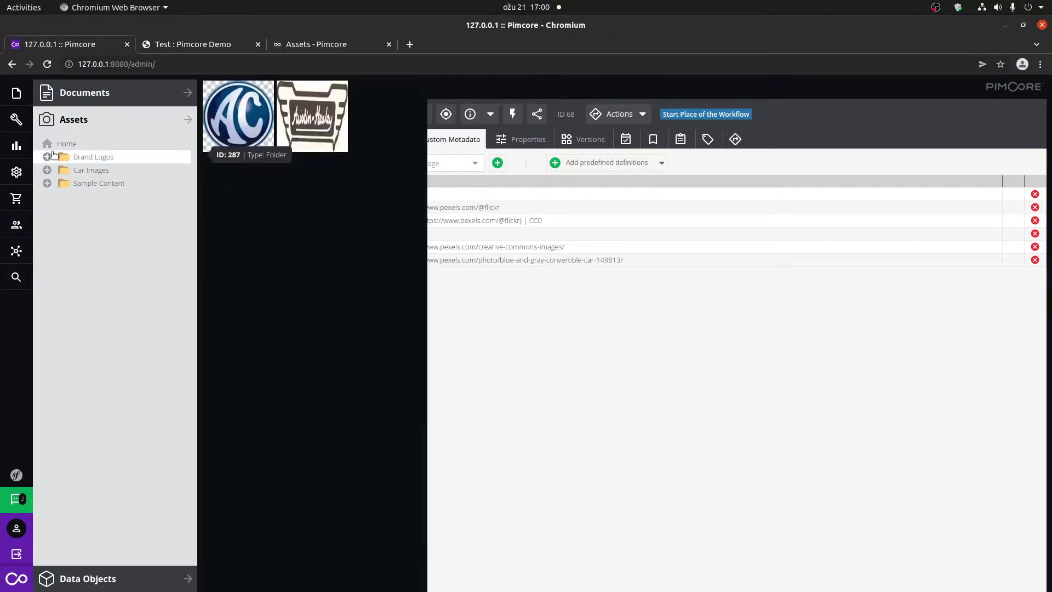
pyautogui.click(47, 170)
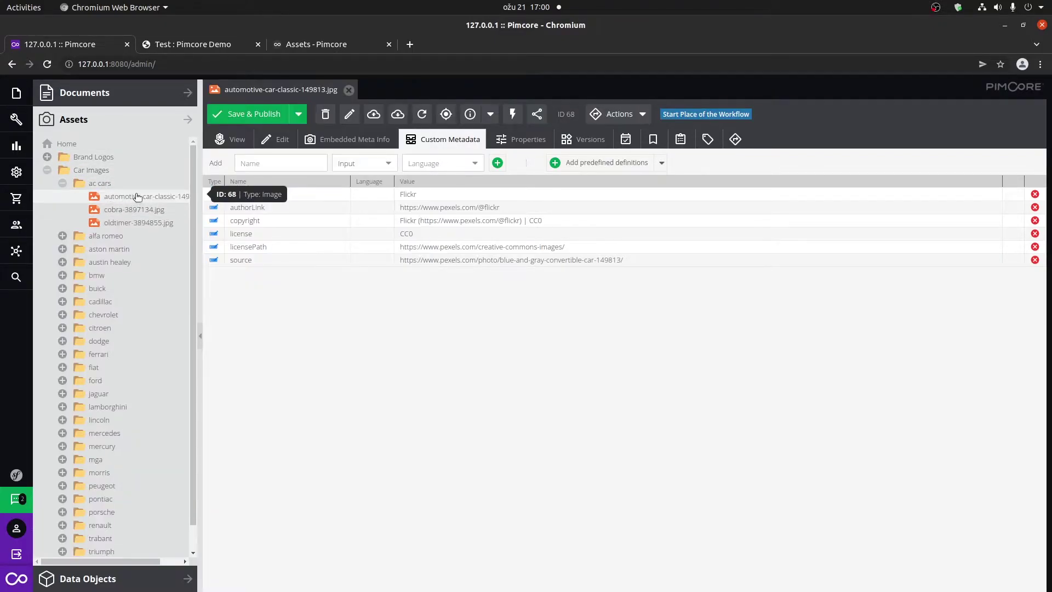
pyautogui.click(237, 140)
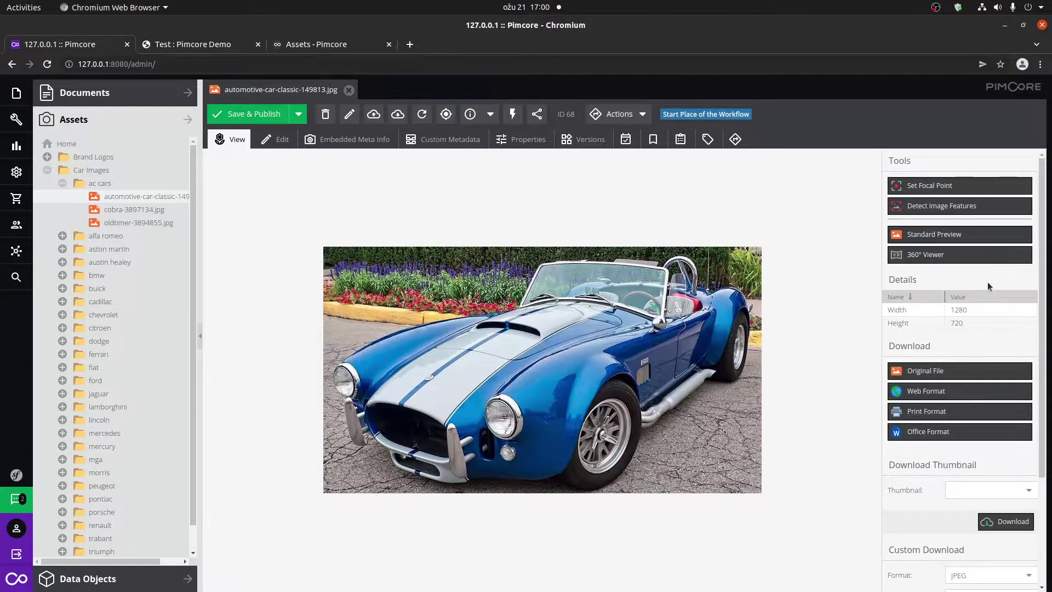
# Review the Tools, Details and Download side panel, then launch the image editor on automotive-car-classic-149813.jpg
pyautogui.scroll(-3, 987, 282)
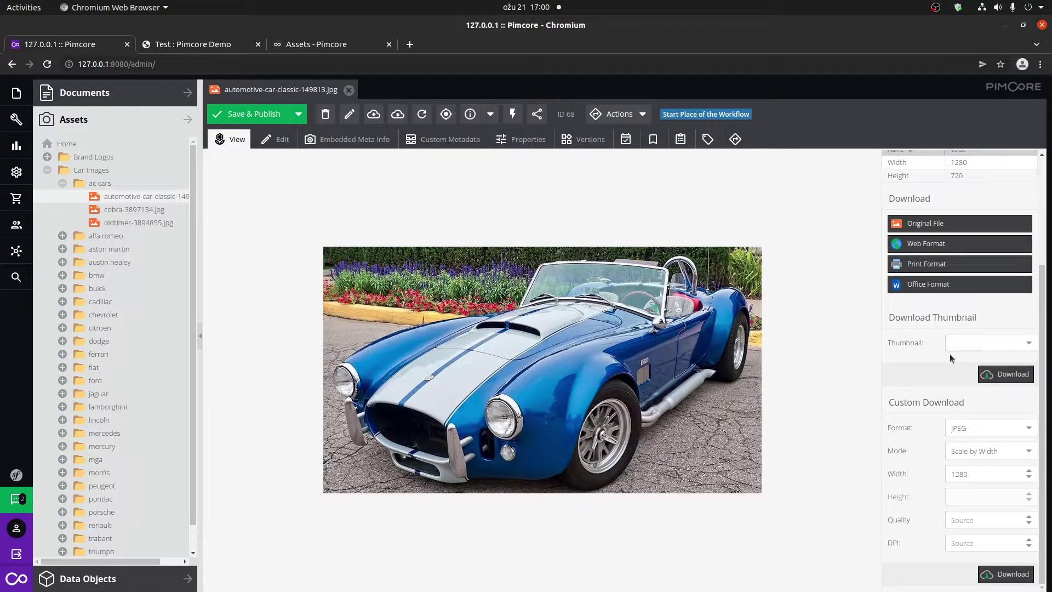
pyautogui.scroll(2, 939, 356)
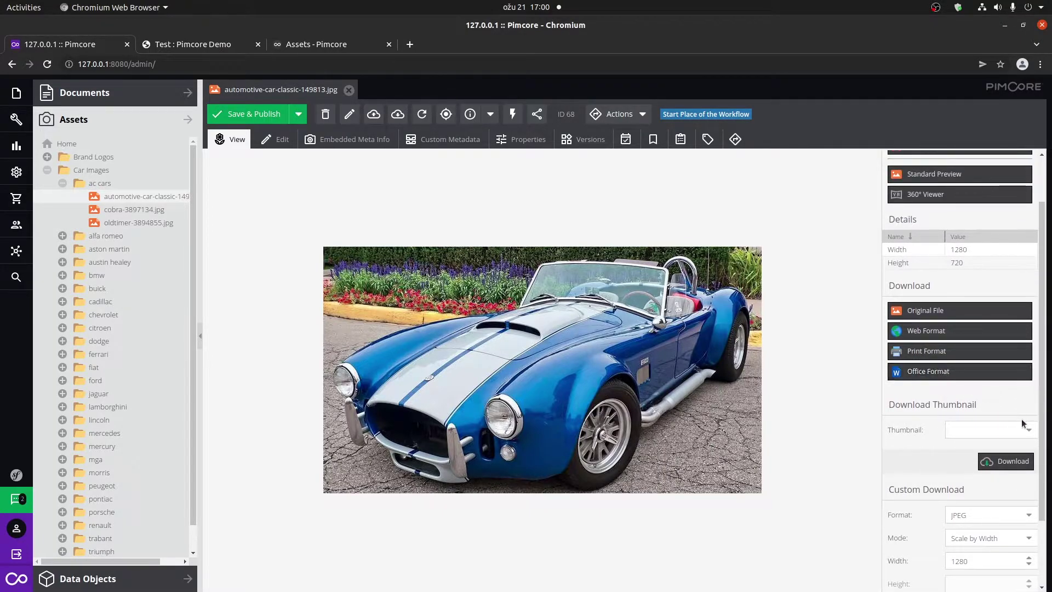
pyautogui.scroll(-2, 945, 361)
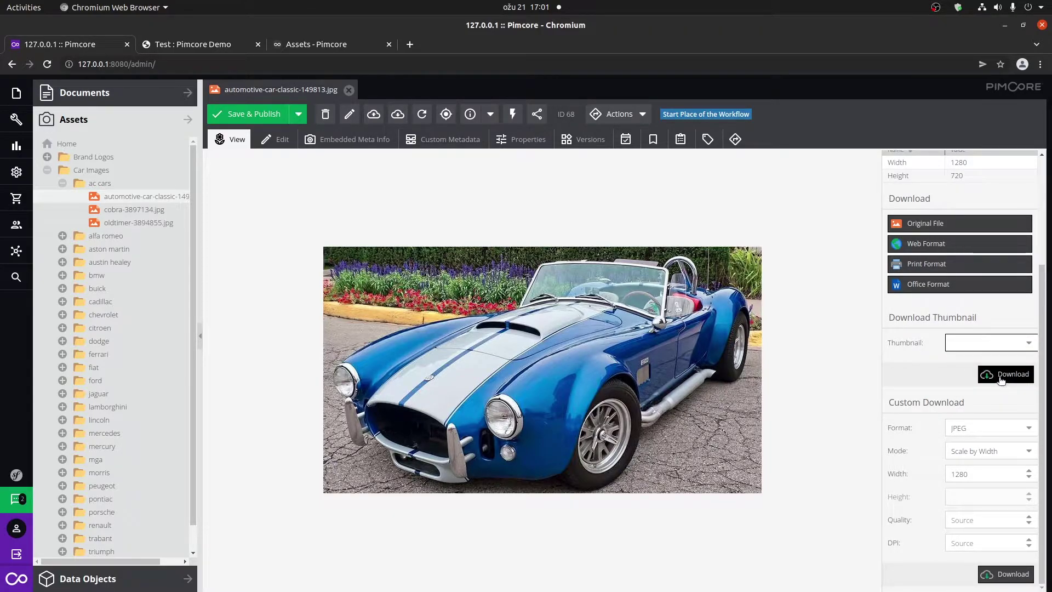
pyautogui.scroll(3, 964, 371)
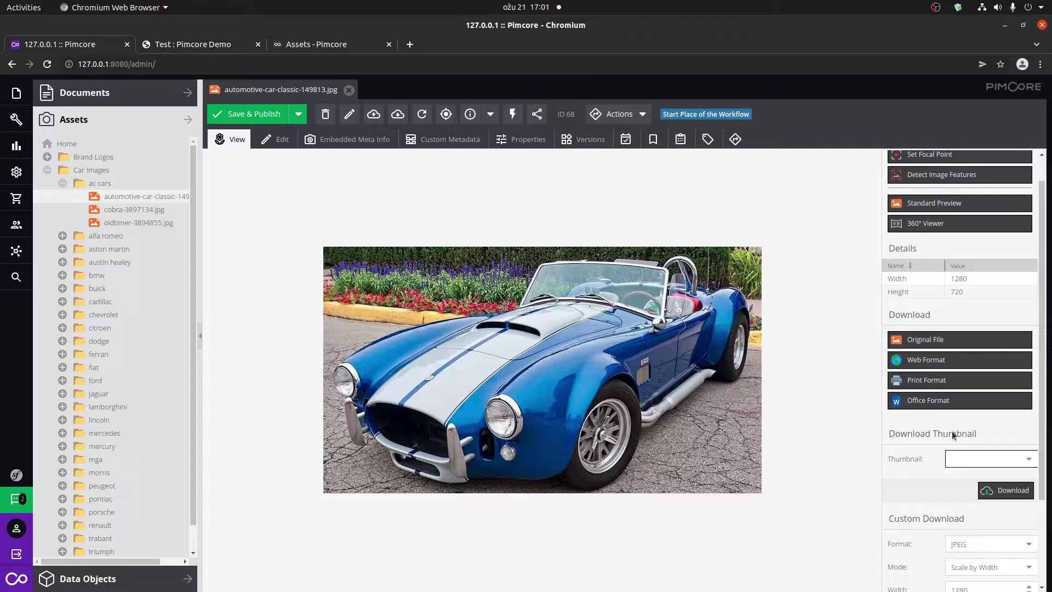
pyautogui.scroll(-3, 953, 435)
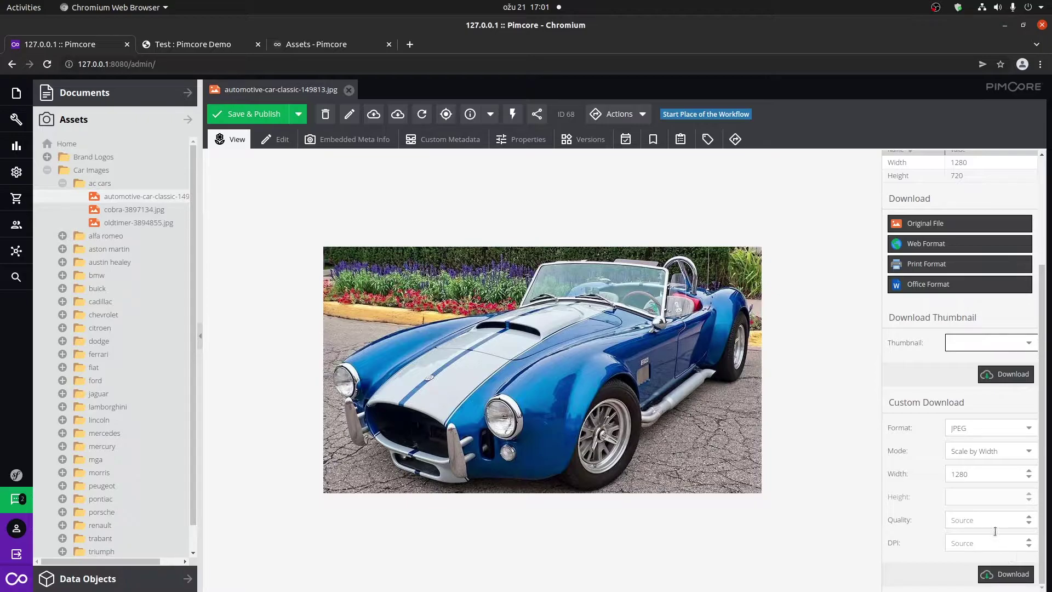
pyautogui.click(279, 140)
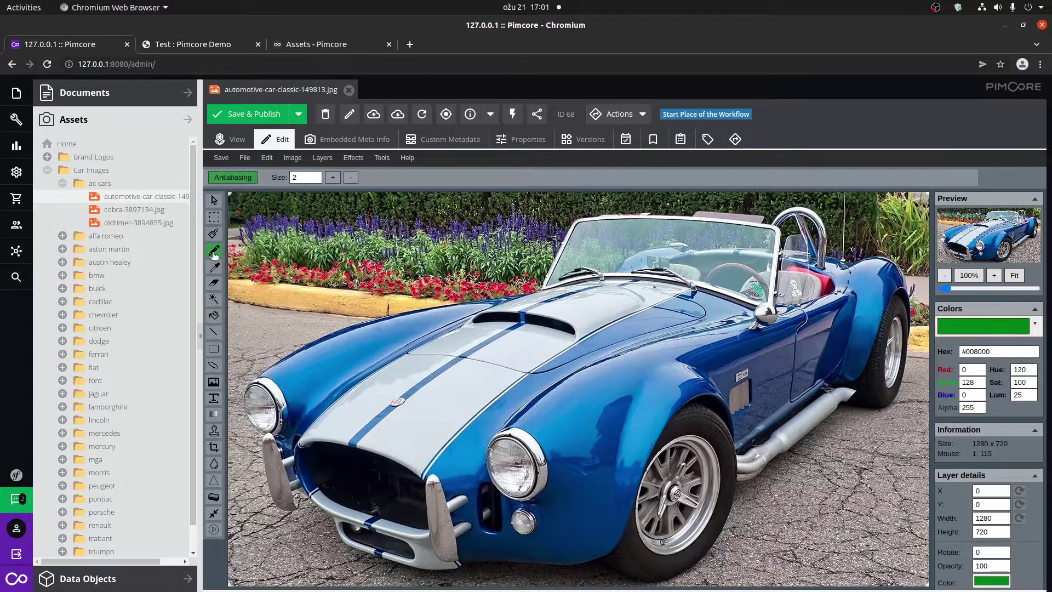
# Set the pencil size to 10 and draw green 'IVAN' lettering beside the rear wheel
pyautogui.click(333, 179)
pyautogui.click(351, 177)
pyautogui.moveTo(758, 492)
pyautogui.mouseDown()
pyautogui.moveTo(757, 536)
pyautogui.moveTo(773, 530)
pyautogui.moveTo(795, 493)
pyautogui.moveTo(785, 537)
pyautogui.mouseUp()
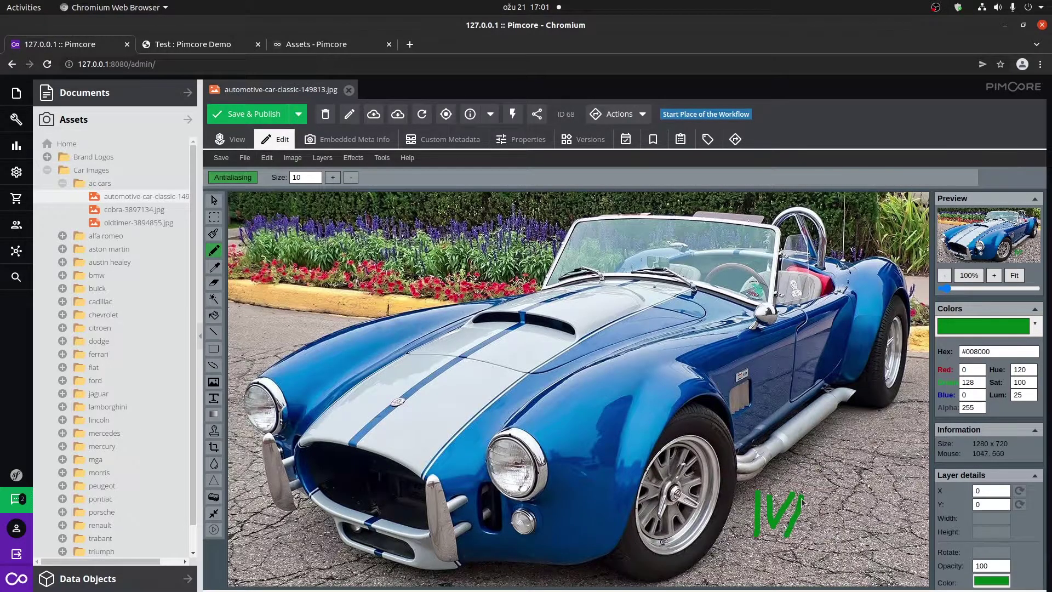
pyautogui.moveTo(798, 495)
pyautogui.mouseDown()
pyautogui.moveTo(814, 545)
pyautogui.moveTo(815, 522)
pyautogui.mouseUp()
pyautogui.moveTo(822, 500)
pyautogui.mouseDown()
pyautogui.moveTo(823, 540)
pyautogui.moveTo(845, 503)
pyautogui.mouseUp()
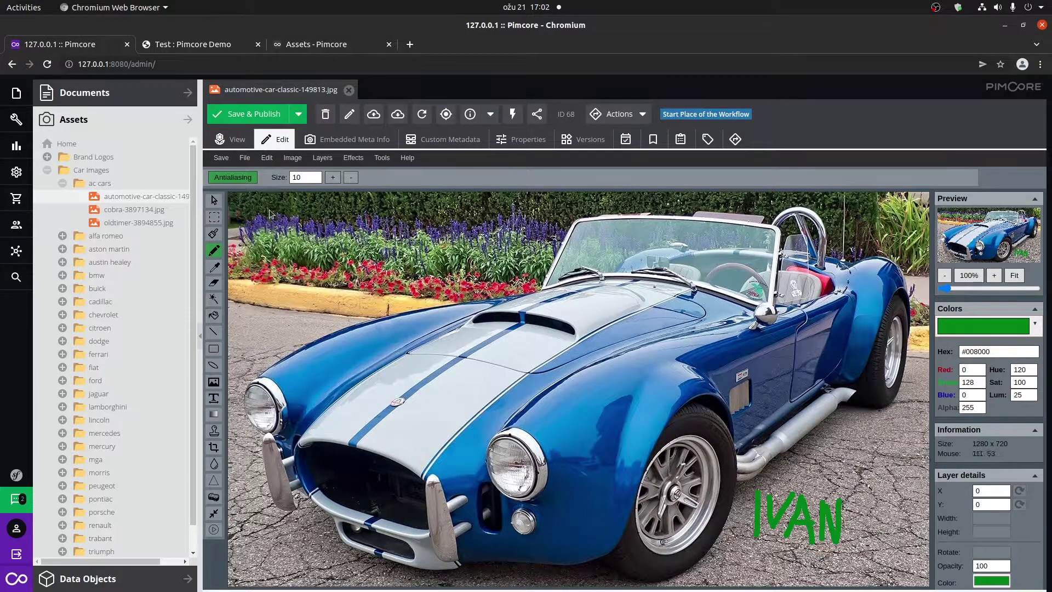
# Save the edited image and reload the asset's View preview to confirm the lettering
pyautogui.click(235, 162)
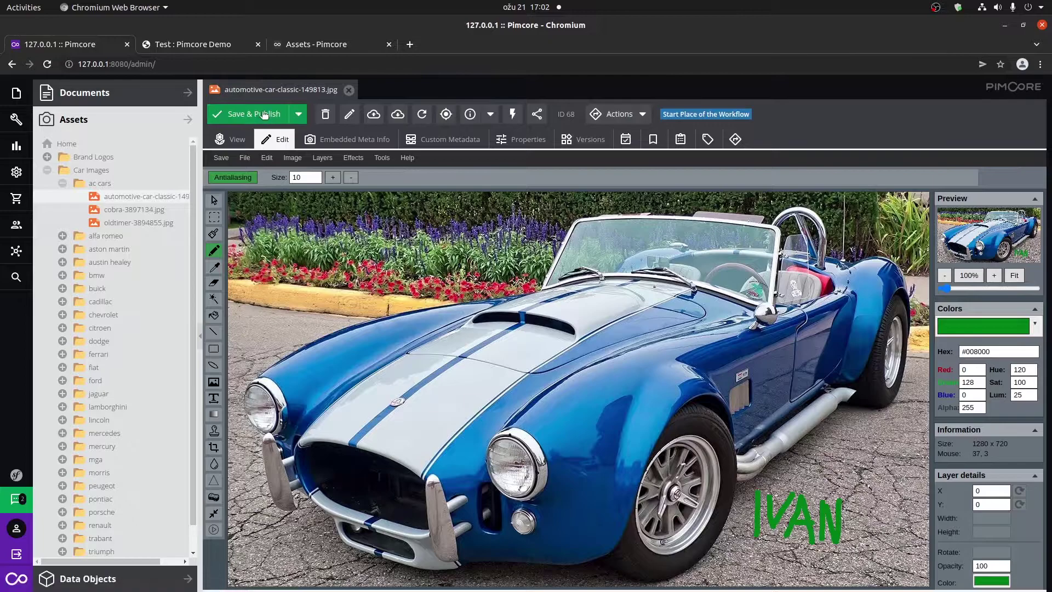
pyautogui.click(249, 141)
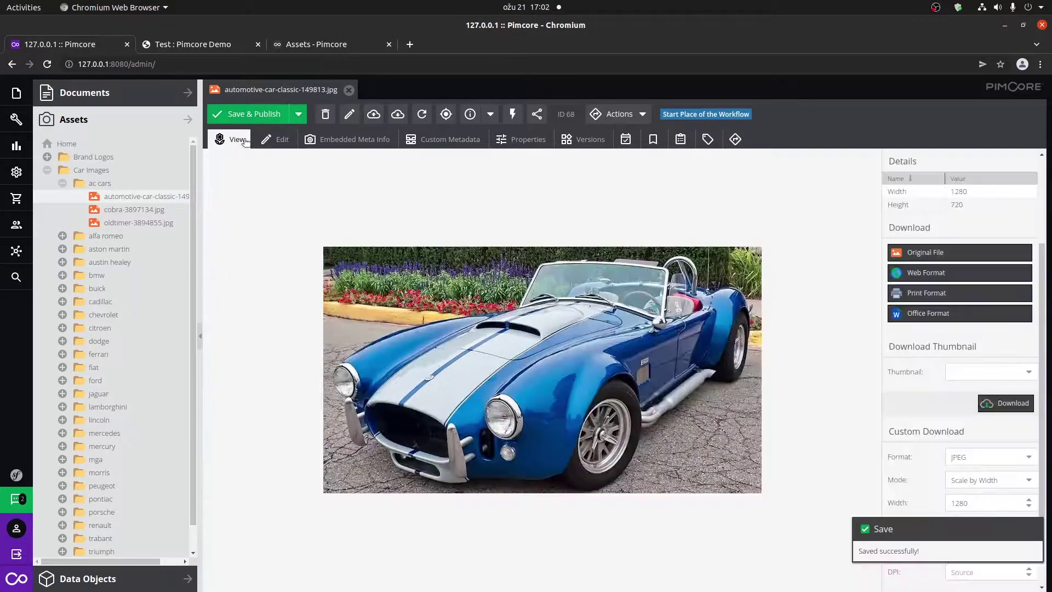
pyautogui.click(423, 115)
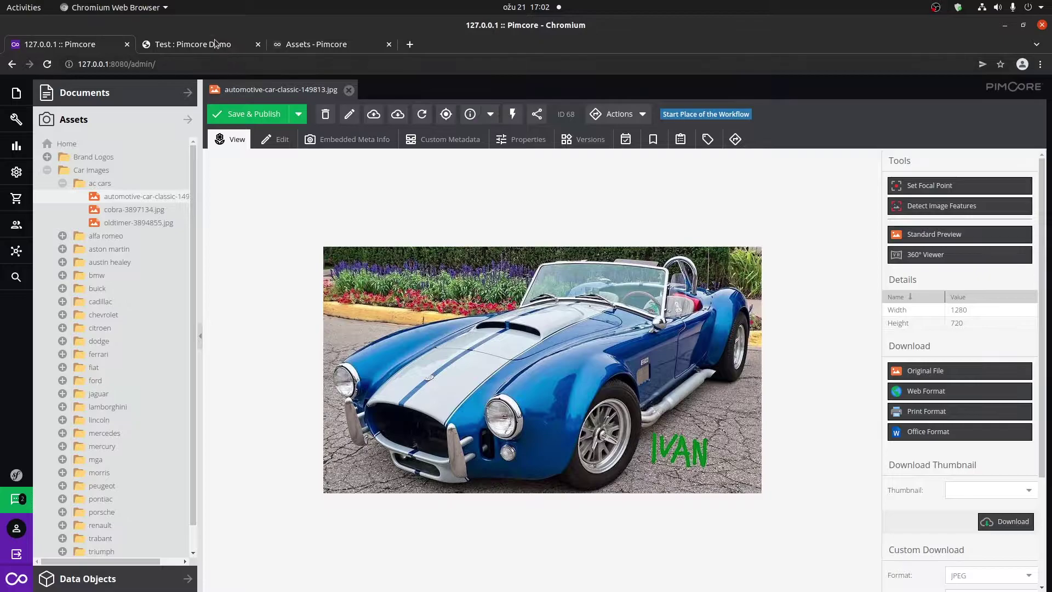
# Reload the demo Test page and confirm its first car image shows the green 'IVAN' lettering
pyautogui.click(193, 44)
pyautogui.click(48, 65)
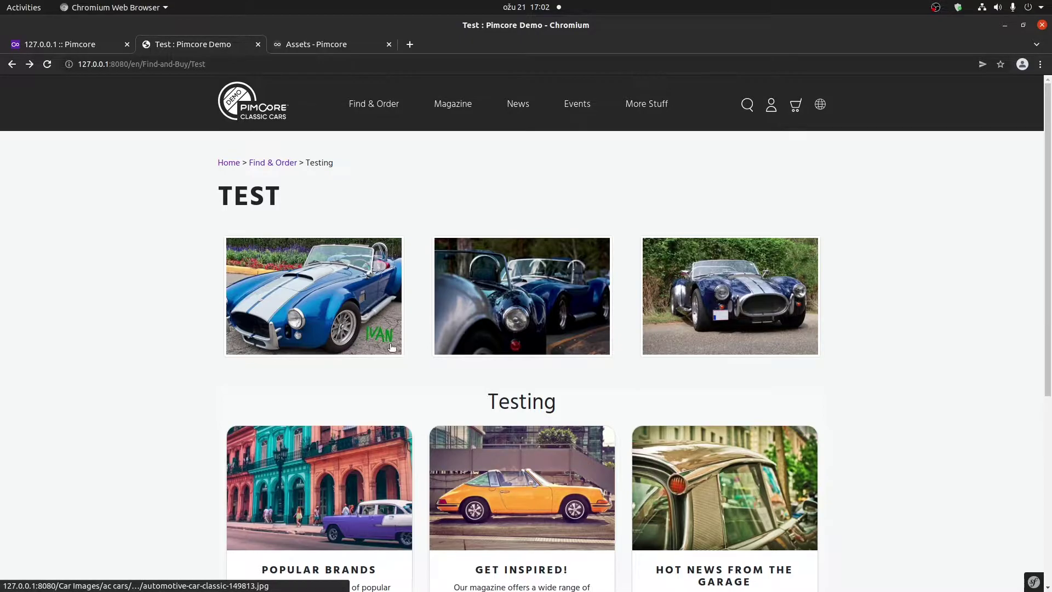
pyautogui.moveTo(406, 298)
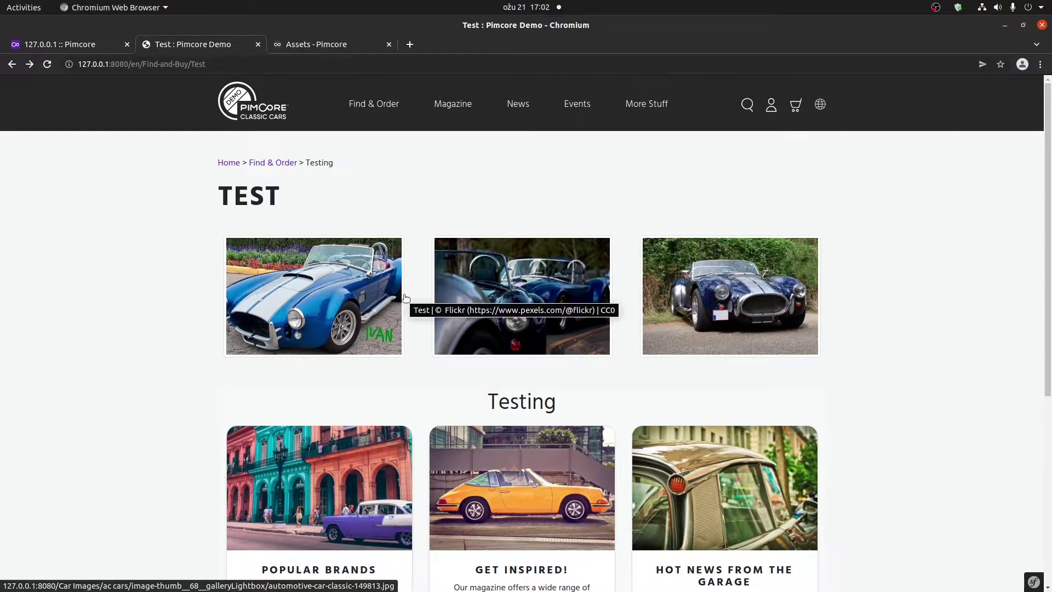
pyautogui.click(85, 44)
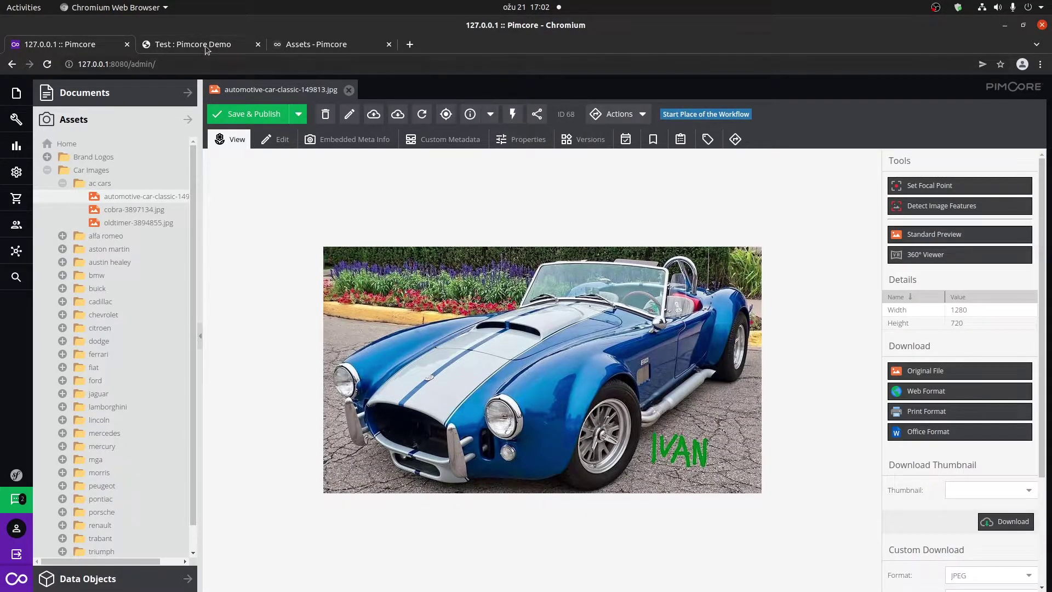
pyautogui.click(171, 43)
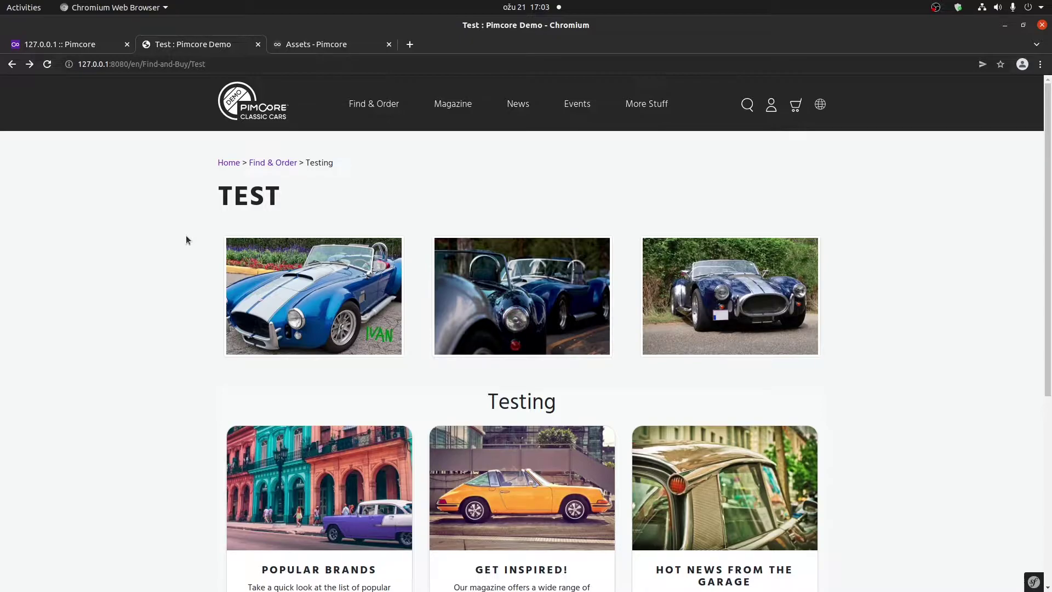
# Preview versions in the car image's Versions history and publish the 16:54:00 version
pyautogui.click(91, 43)
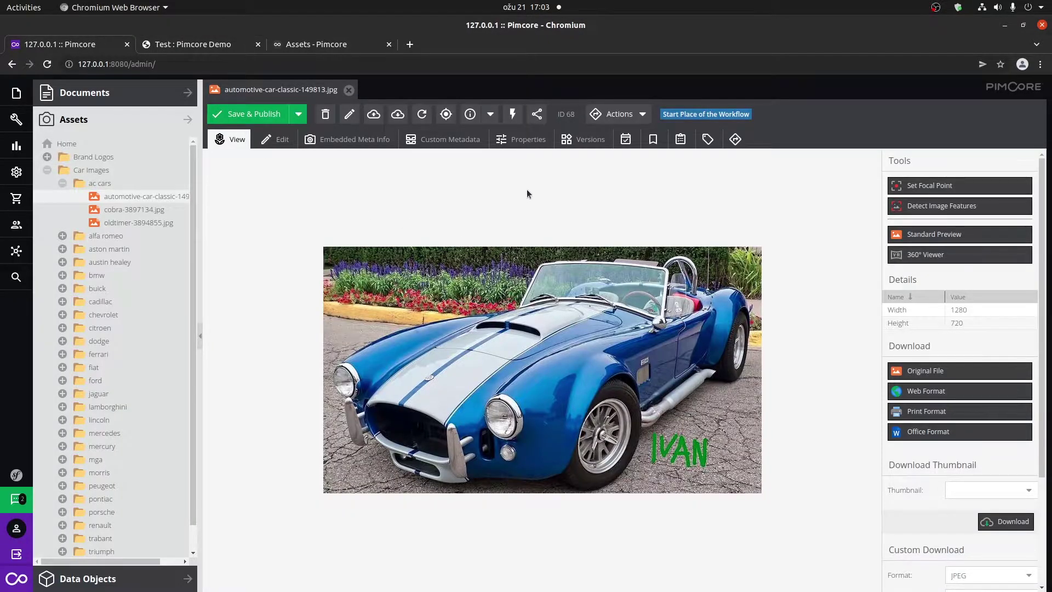
pyautogui.click(583, 140)
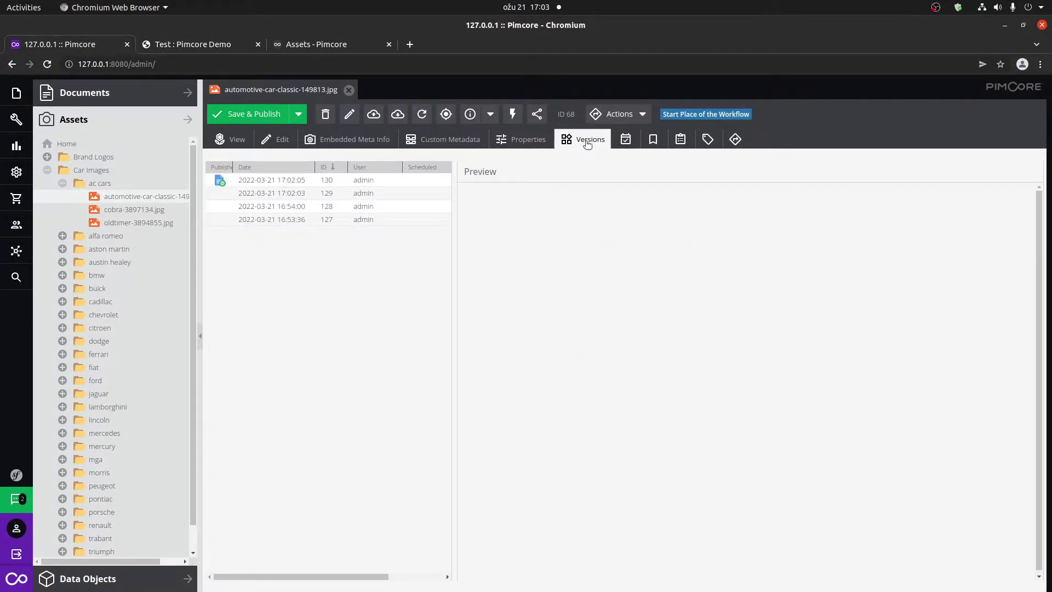
pyautogui.click(297, 181)
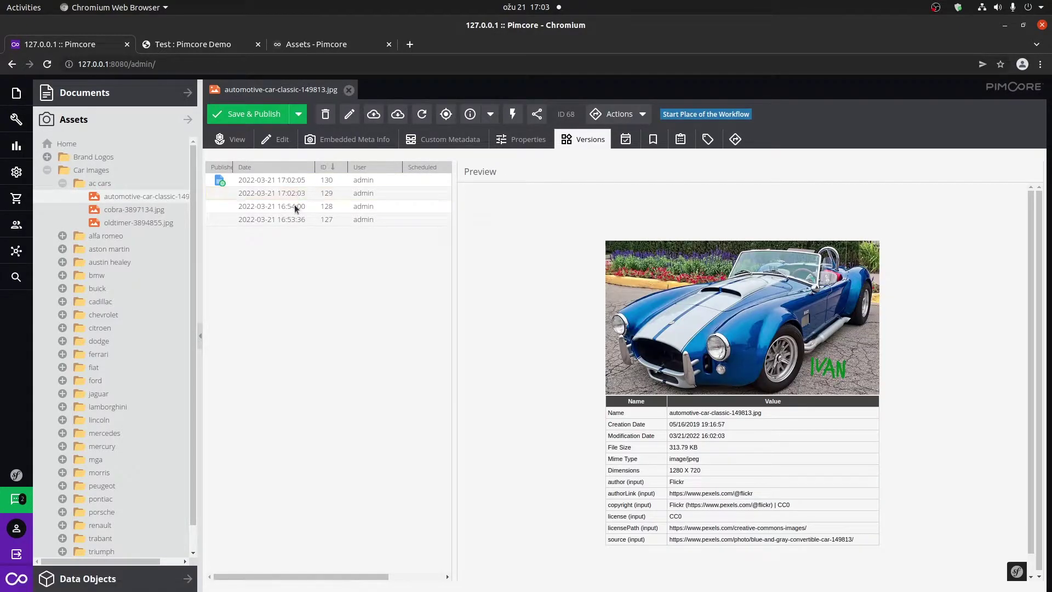
pyautogui.click(295, 206)
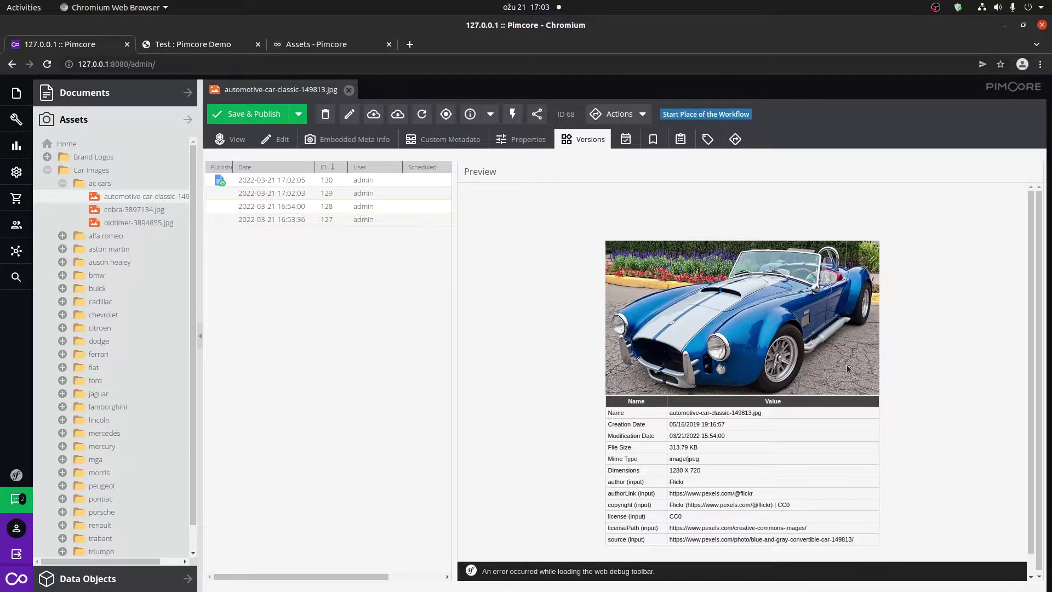
pyautogui.rightClick(286, 207)
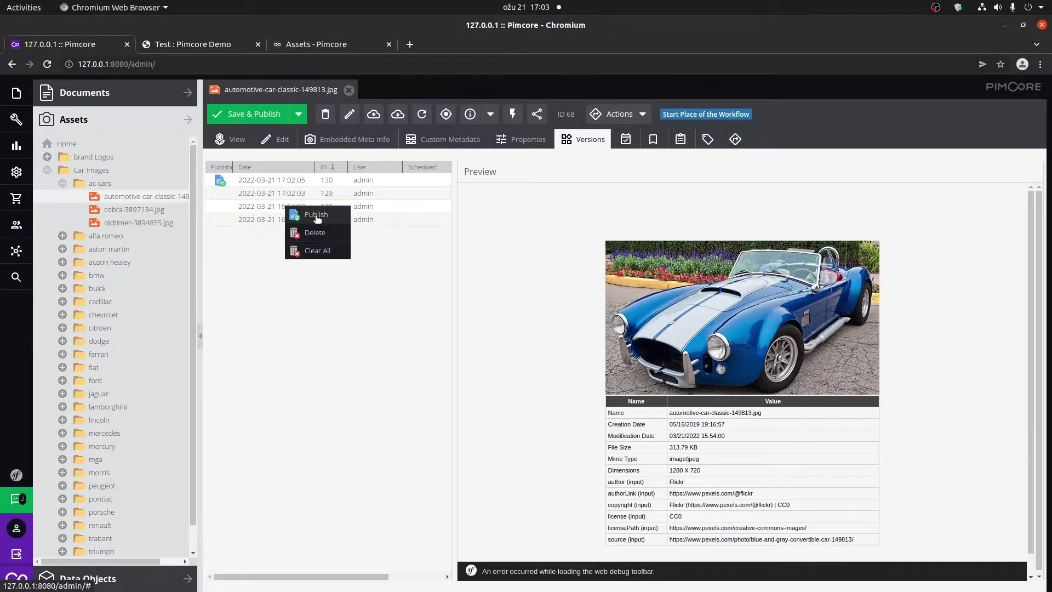
pyautogui.click(317, 216)
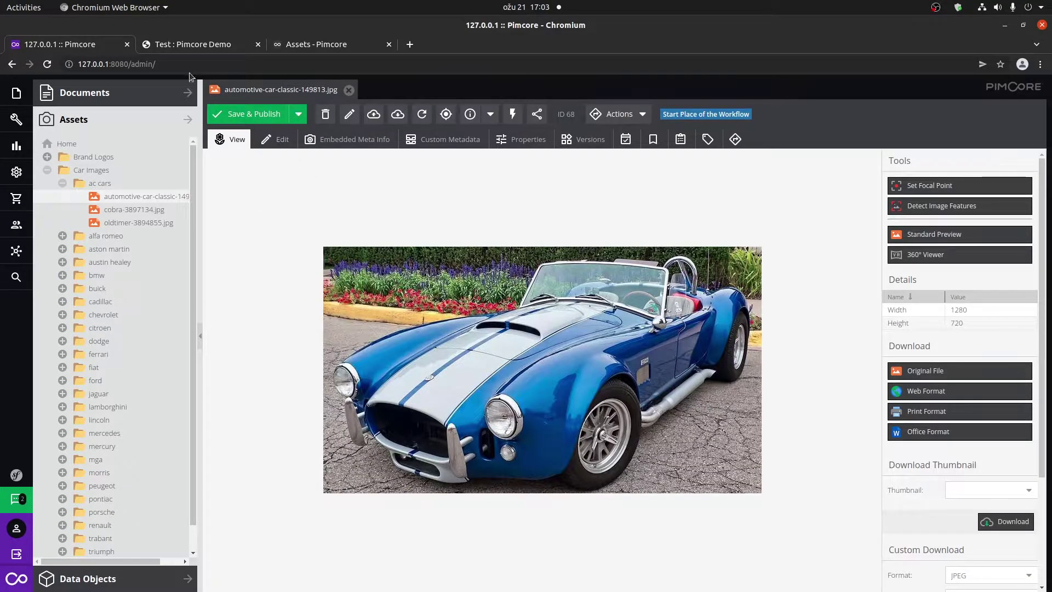
# Reload the demo Test page to confirm the lettering is gone, then return to the admin
pyautogui.click(185, 49)
pyautogui.click(48, 65)
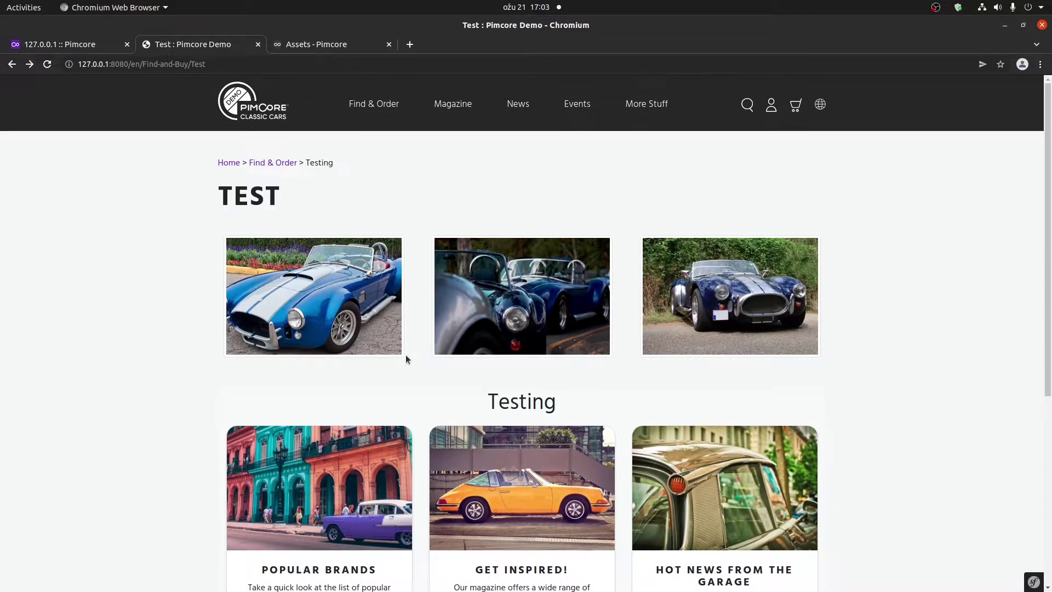
pyautogui.hotkey('ctrl', 'pageup')
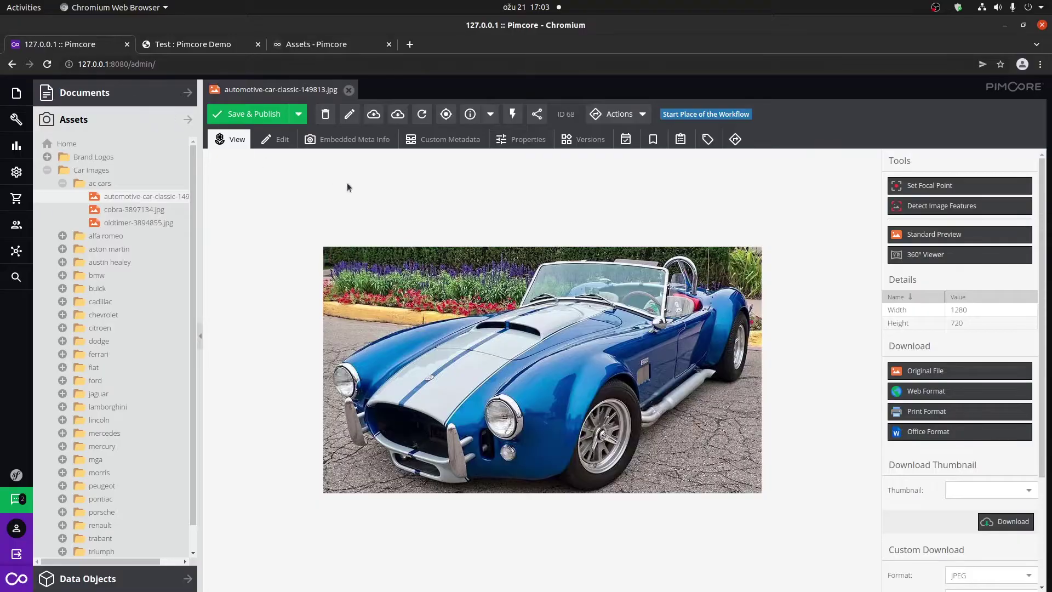
# View the car image's embedded metadata, then its custom entries: author, authorLink, copyright, license, licensePath, source
pyautogui.click(354, 141)
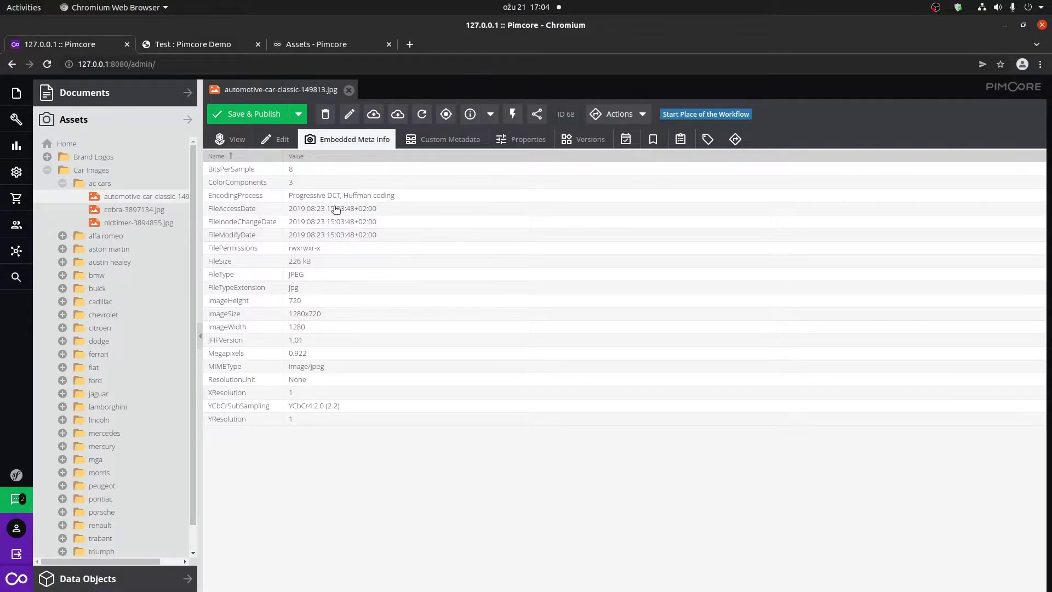
pyautogui.click(443, 141)
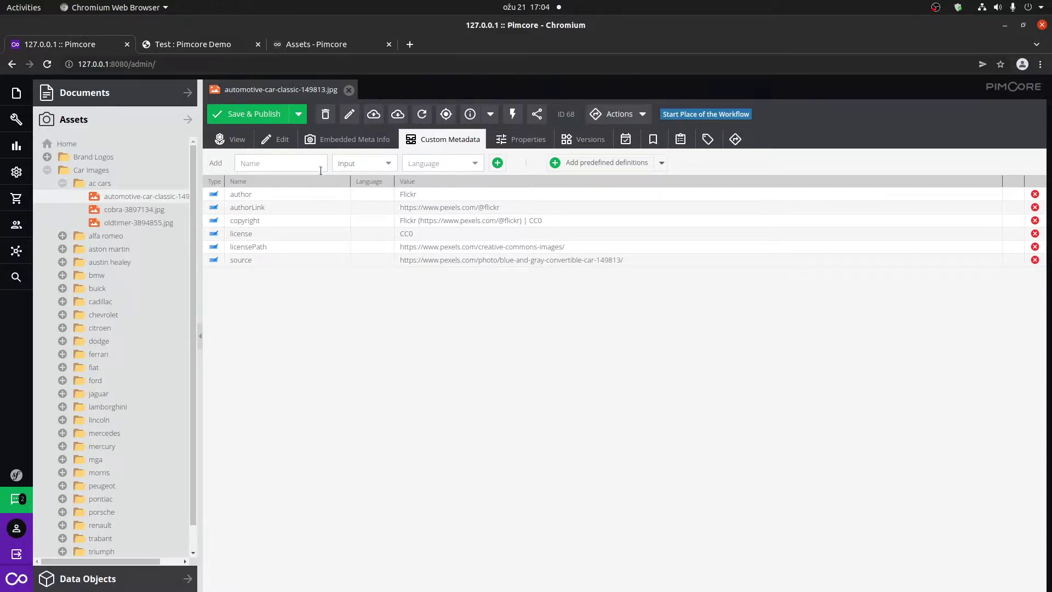
# Add an English [en] Input-type custom metadata entry named 'test'
pyautogui.click(299, 168)
pyautogui.write('test')
pyautogui.click(389, 164)
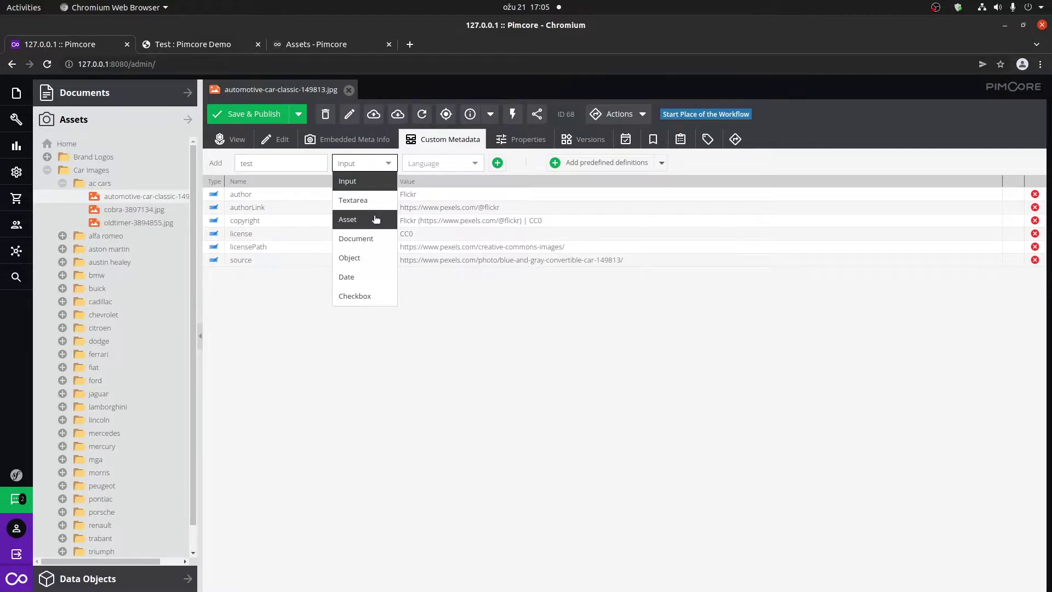
pyautogui.click(382, 165)
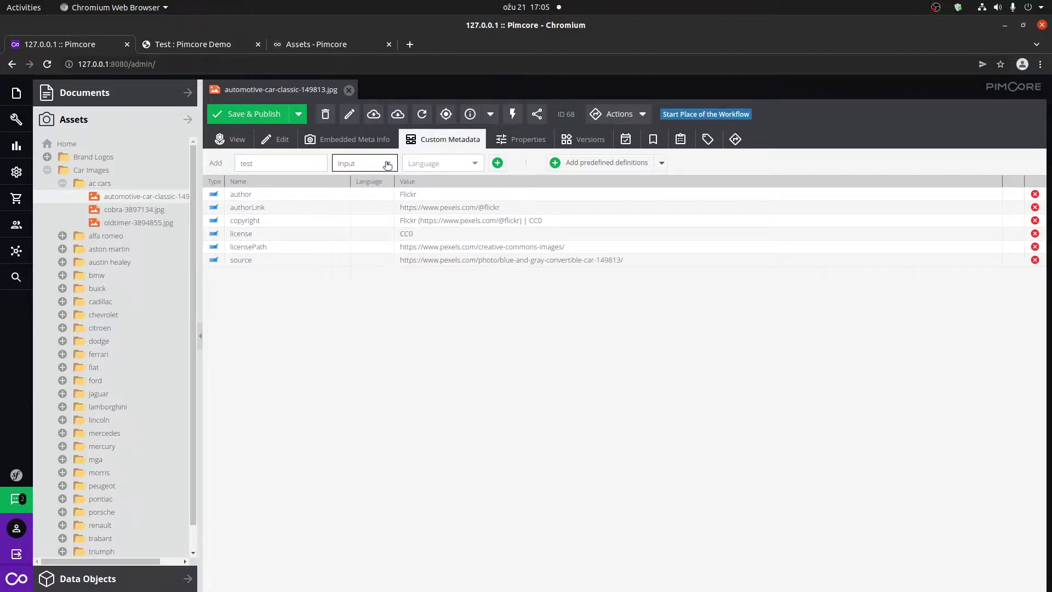
pyautogui.click(474, 166)
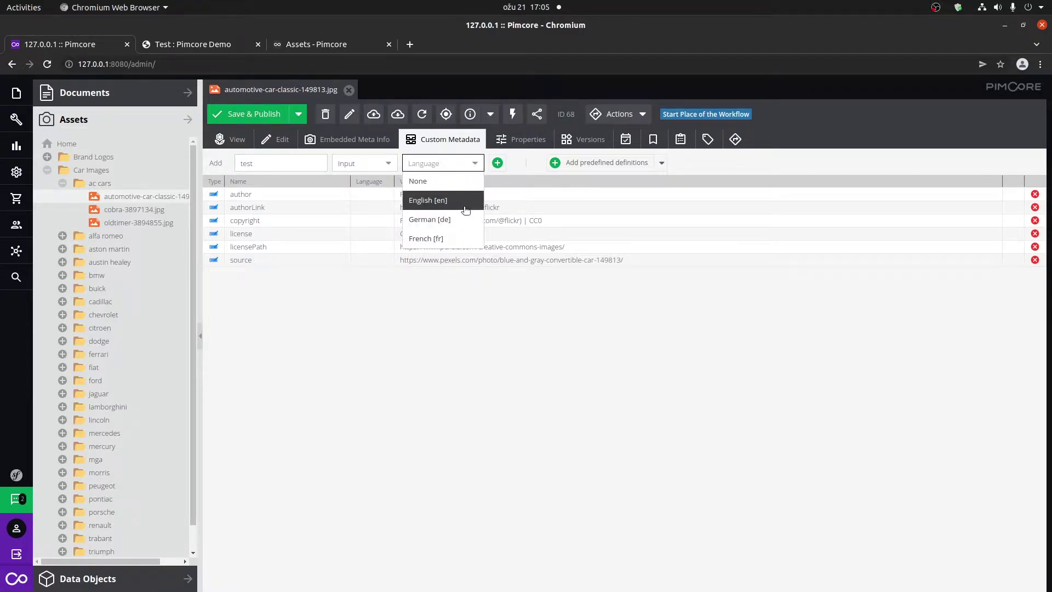
pyautogui.click(468, 201)
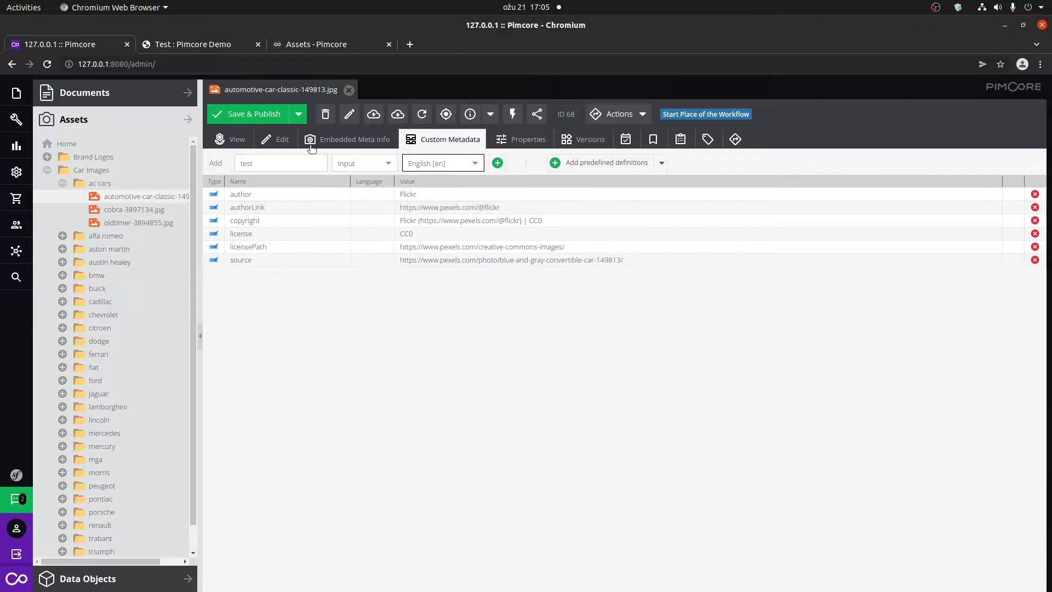
pyautogui.click(498, 164)
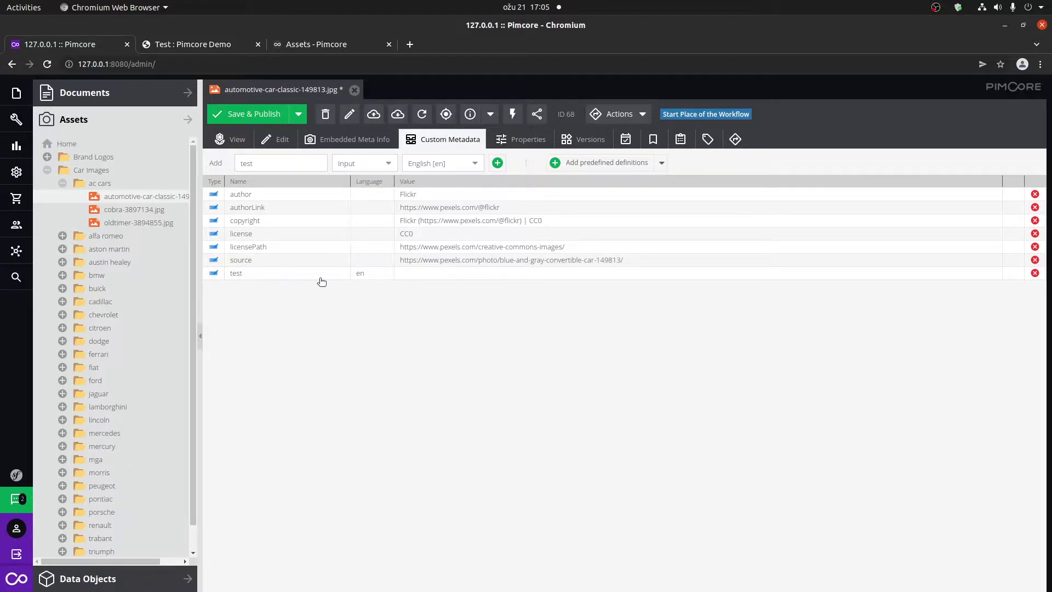
# Set the test entry's value to 'Testing text within custom metadata' and Save & Publish
pyautogui.click(444, 274)
pyautogui.click(378, 283)
pyautogui.click(439, 274)
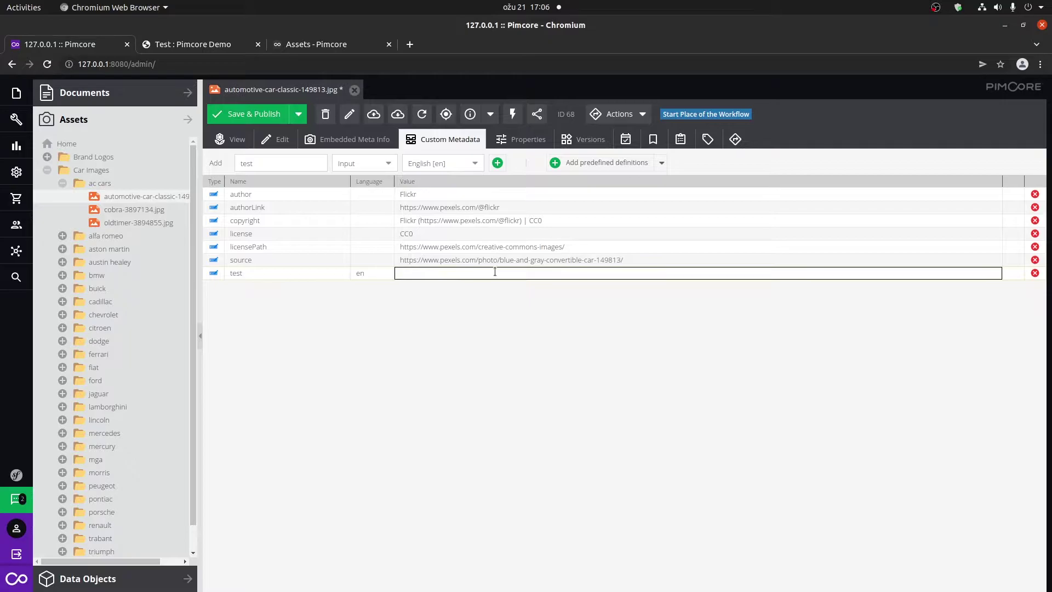
pyautogui.write('Testing text within custom metadata')
pyautogui.click(483, 303)
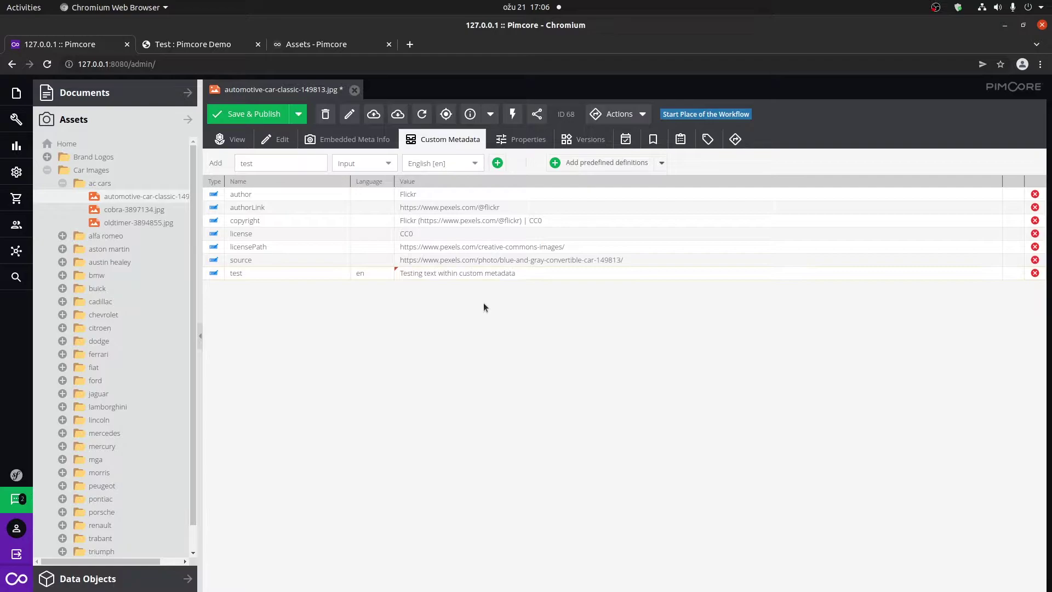
pyautogui.click(290, 115)
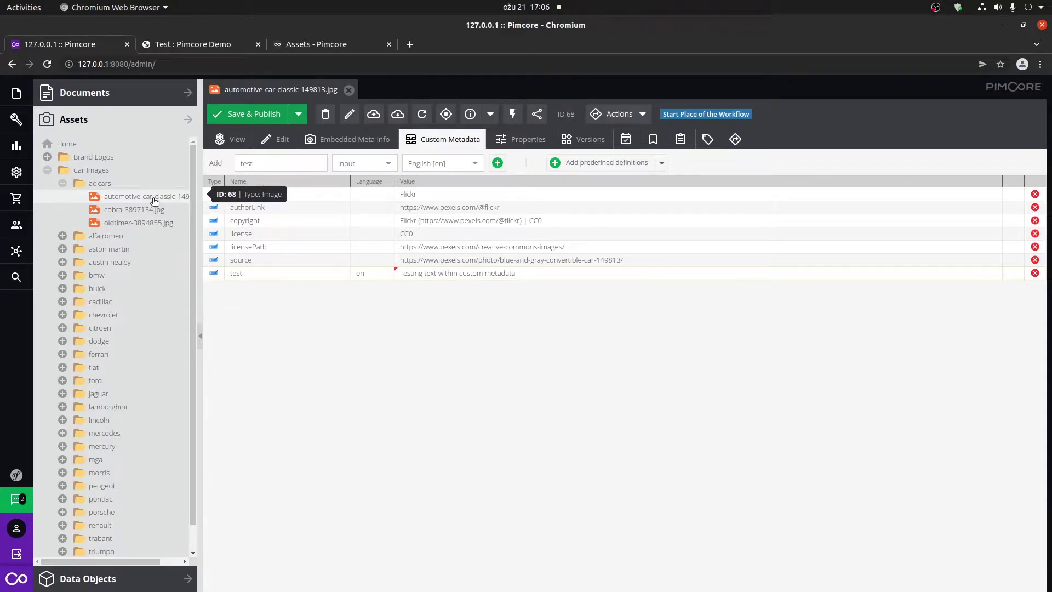
# Open the Test page under en > Find-and-Buy in Documents and view its SEO & Settings
pyautogui.click(143, 94)
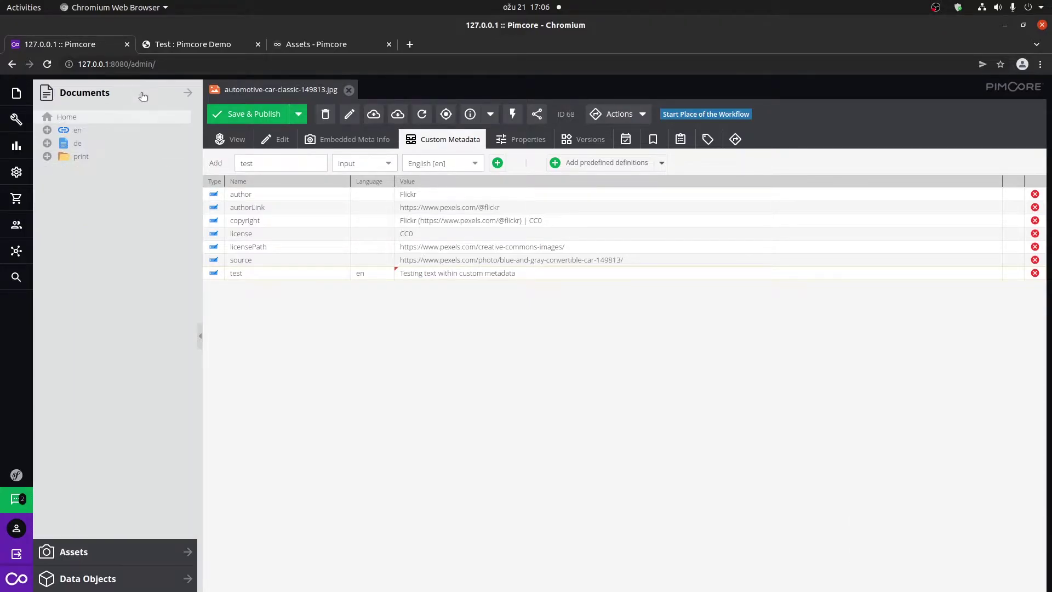
pyautogui.click(48, 130)
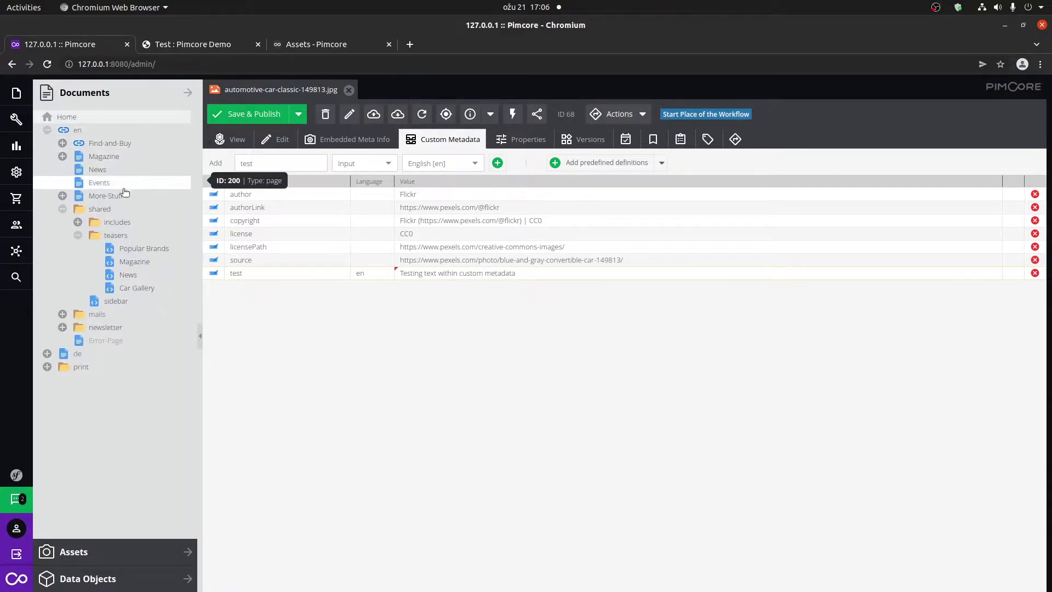
pyautogui.click(63, 144)
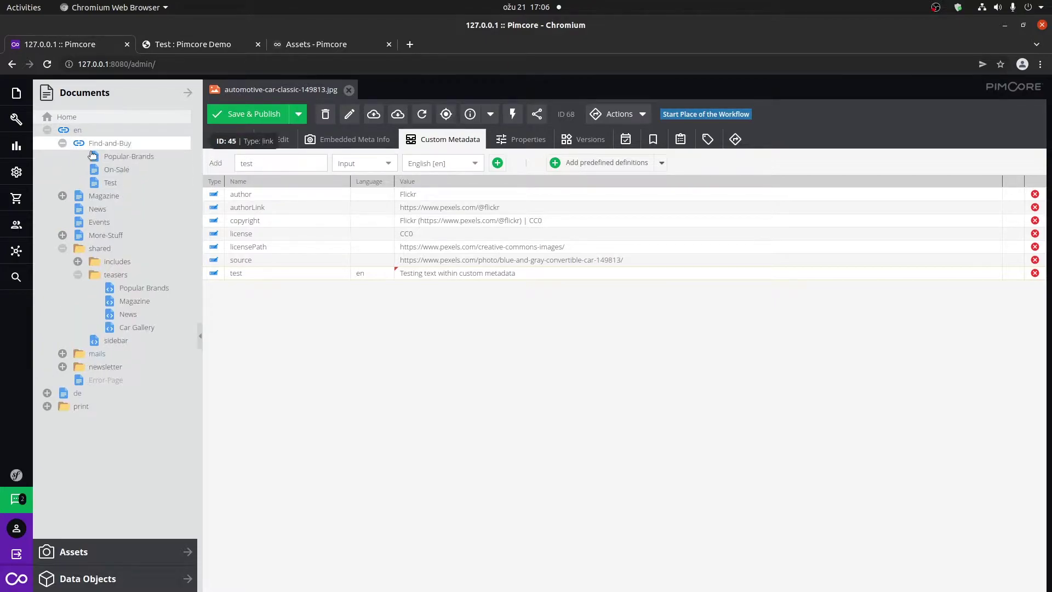
pyautogui.click(137, 182)
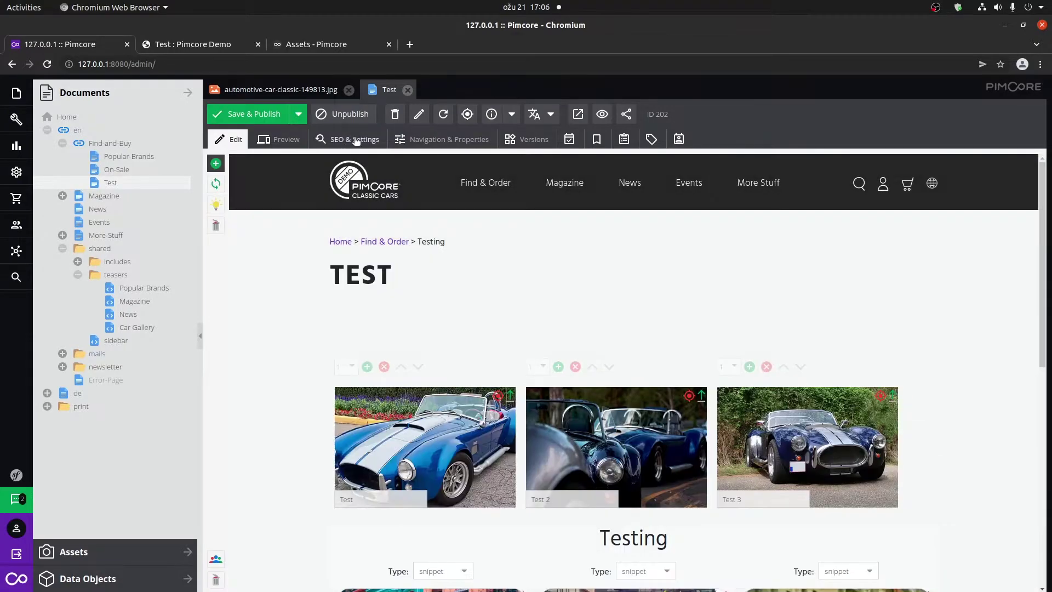
pyautogui.click(351, 140)
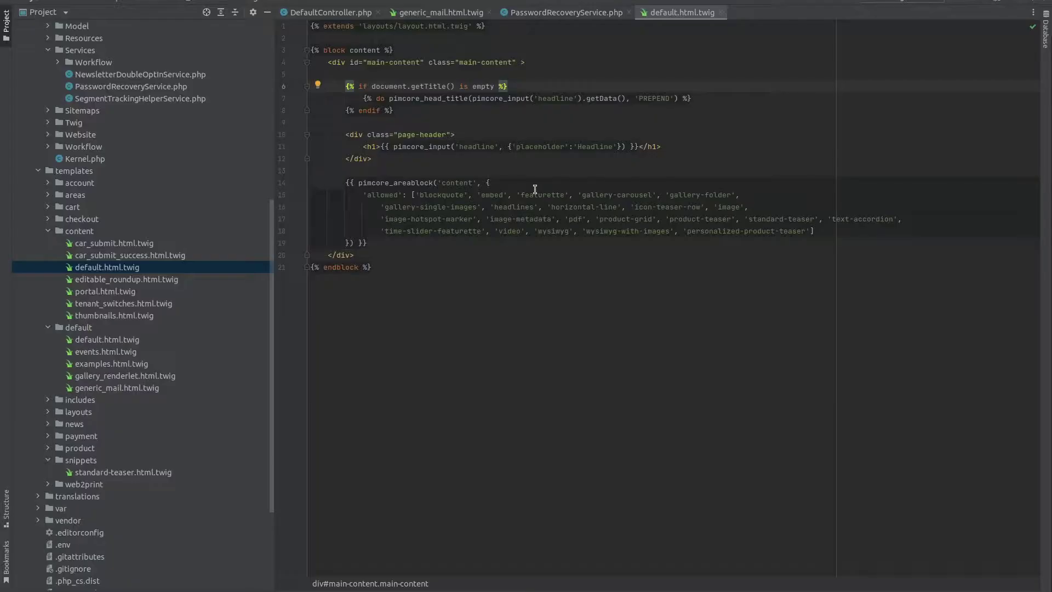
# Open DefaultController.php and paste a copy of defaultAction with its docblock at the class end
pyautogui.scroll(8, 188, 270)
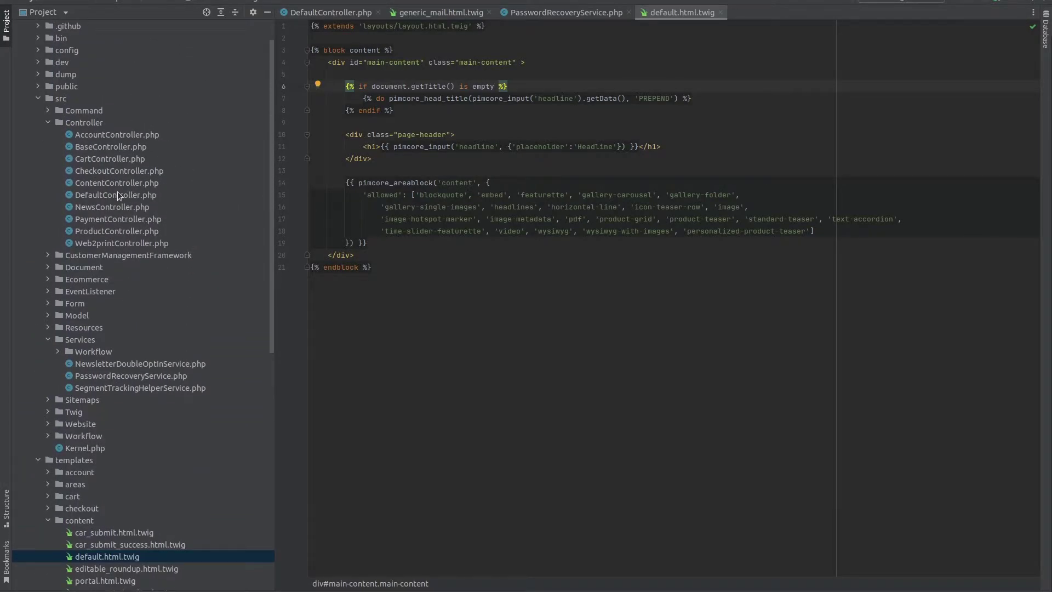
pyautogui.doubleClick(118, 194)
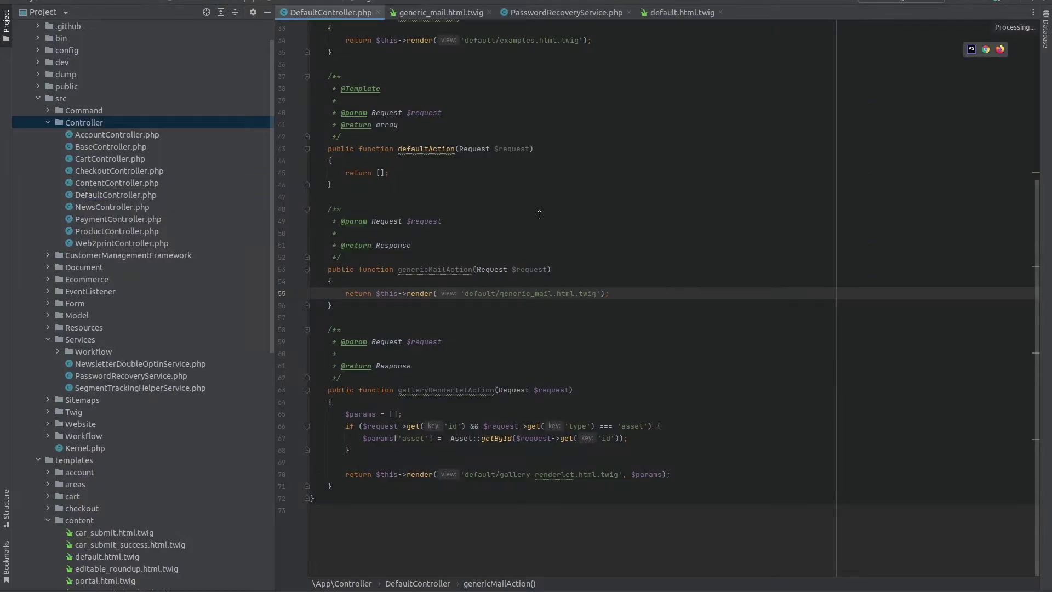
pyautogui.click(405, 486)
pyautogui.press('Return')
pyautogui.press('Return')
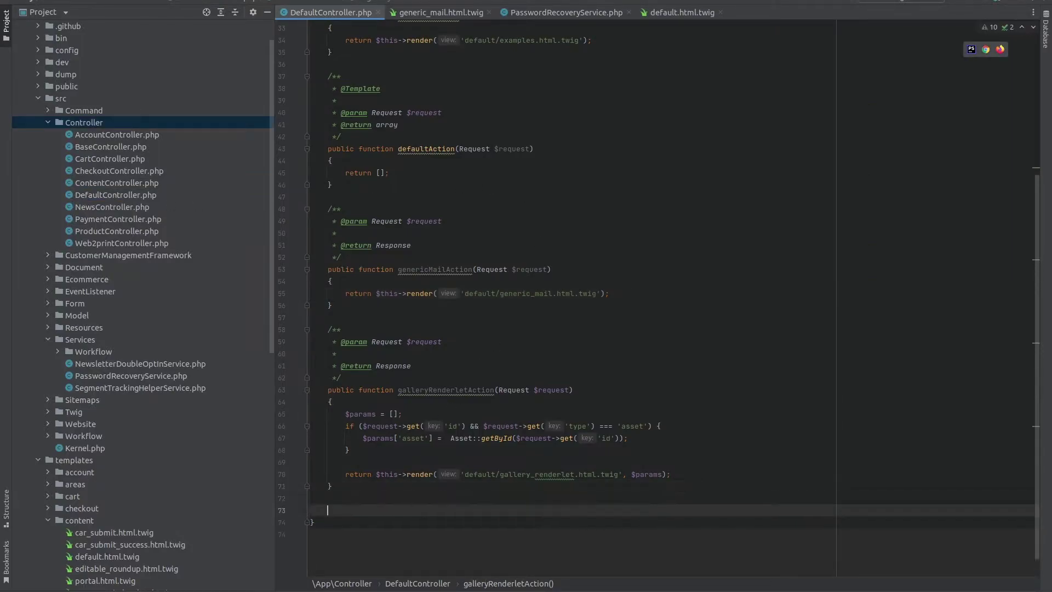
pyautogui.moveTo(347, 184); pyautogui.dragTo(326, 76)
pyautogui.hotkey('ctrl', 'c')
pyautogui.click(417, 510)
pyautogui.hotkey('ctrl', 'v')
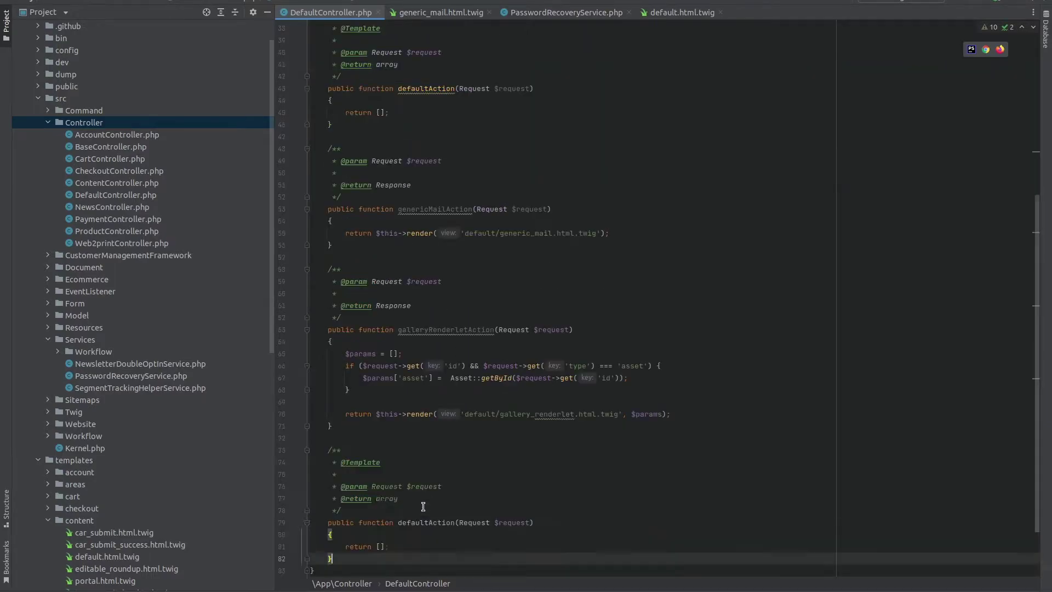
# Rename the copied method to testAction and start a new line inside its body
pyautogui.doubleClick(414, 522)
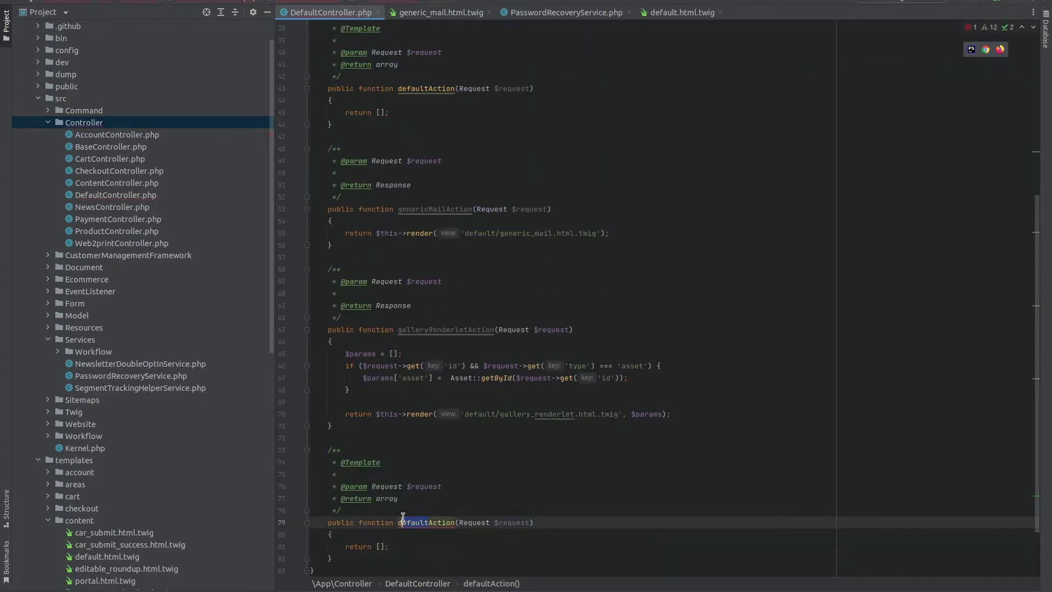
pyautogui.write('Test')
pyautogui.press('BackSpace')
pyautogui.press('BackSpace')
pyautogui.press('BackSpace')
pyautogui.press('BackSpace')
pyautogui.write('te')
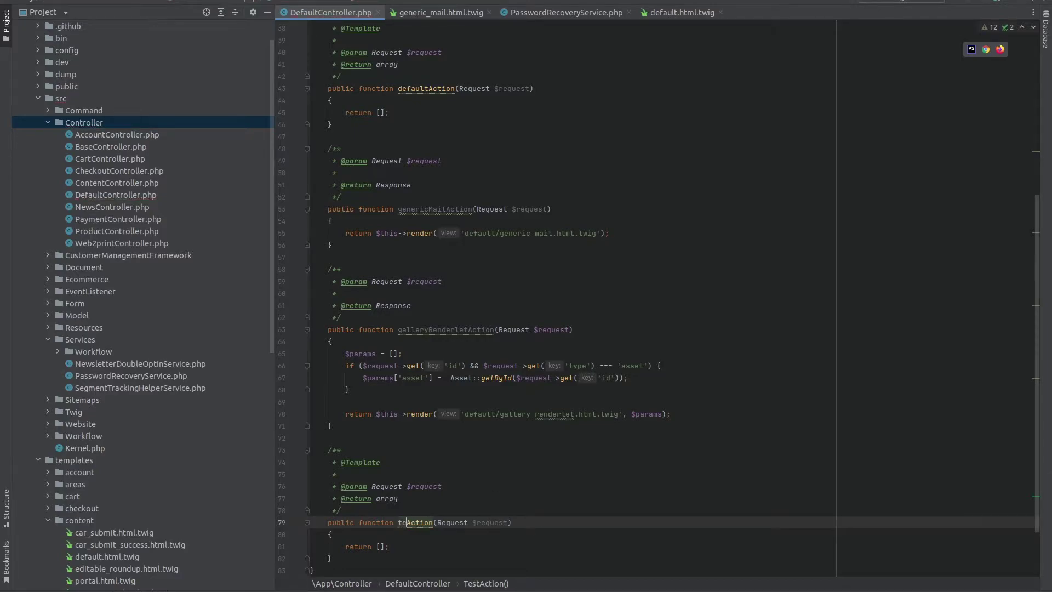
pyautogui.write('st')
pyautogui.scroll(-2, 485, 471)
pyautogui.press('Up')
pyautogui.press('Up')
pyautogui.press('Up')
pyautogui.press('Up')
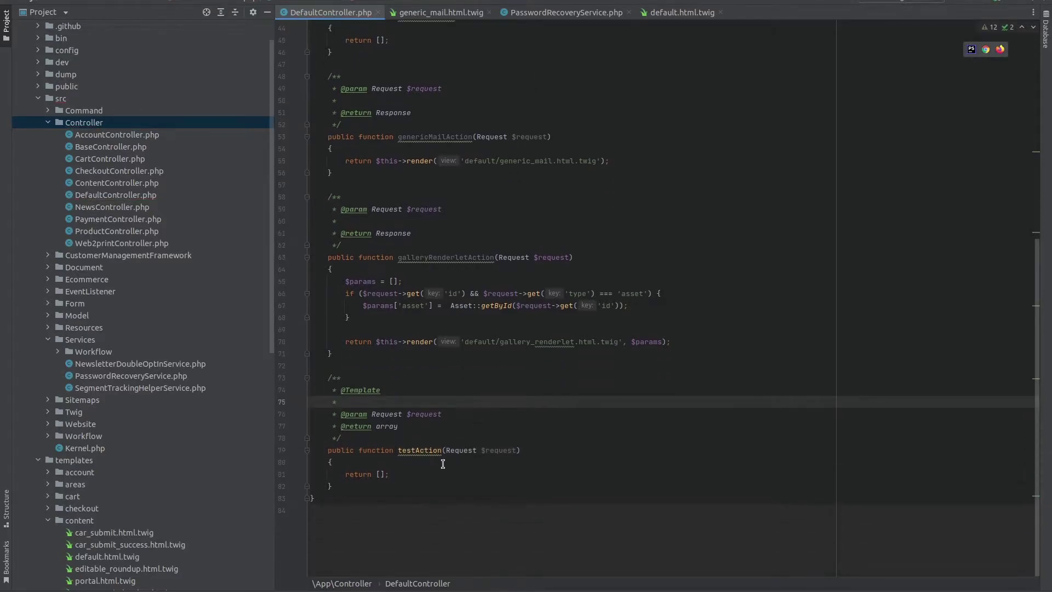
pyautogui.click(419, 463)
pyautogui.press('Return')
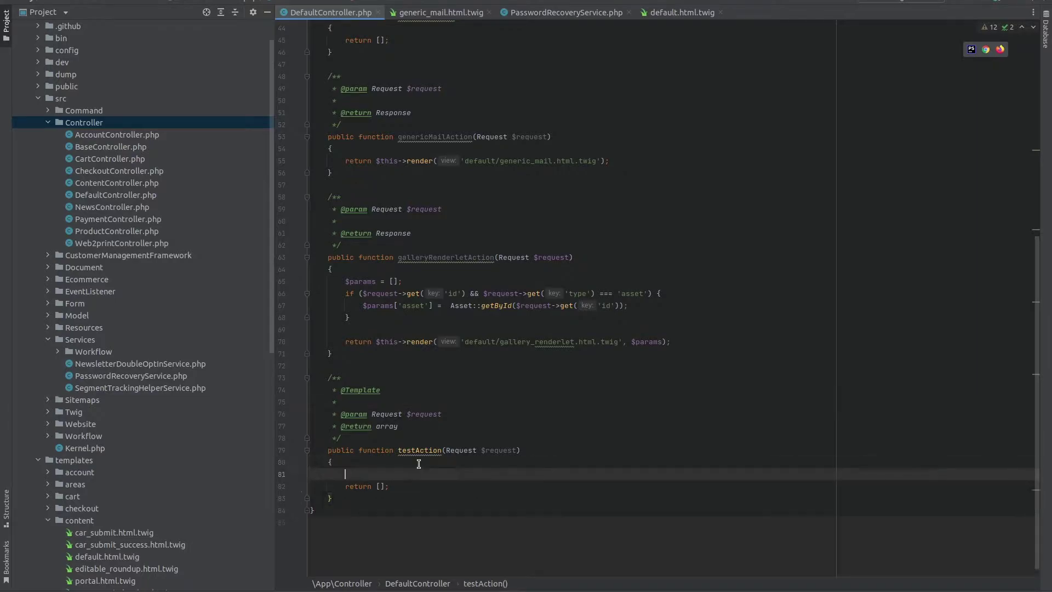
# Add another blank line in testAction, then show Pimcore's Assets tree with the ac cars images
pyautogui.press('Return')
pyautogui.press('Up')
pyautogui.hotkey('alt', 'Tab')
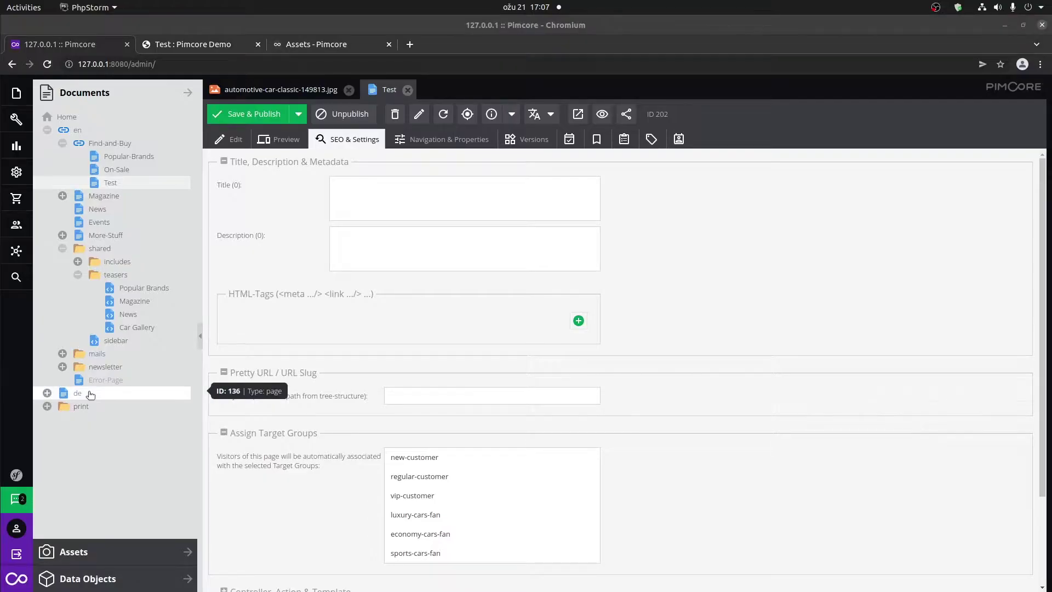
pyautogui.click(108, 551)
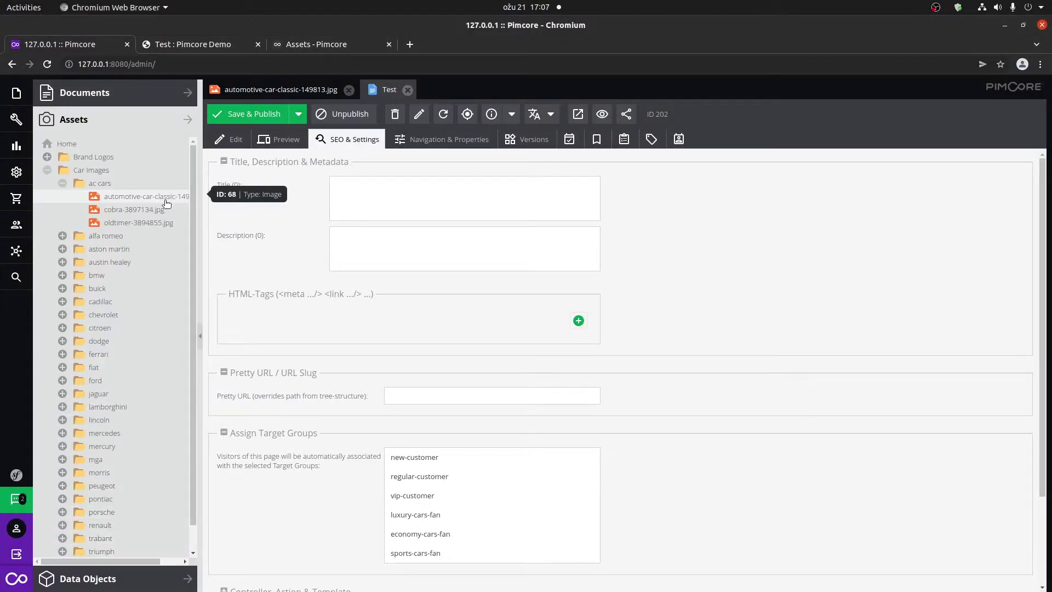
# In testAction, assign $asset = Asset::getById(68);
pyautogui.hotkey('alt', 'Tab')
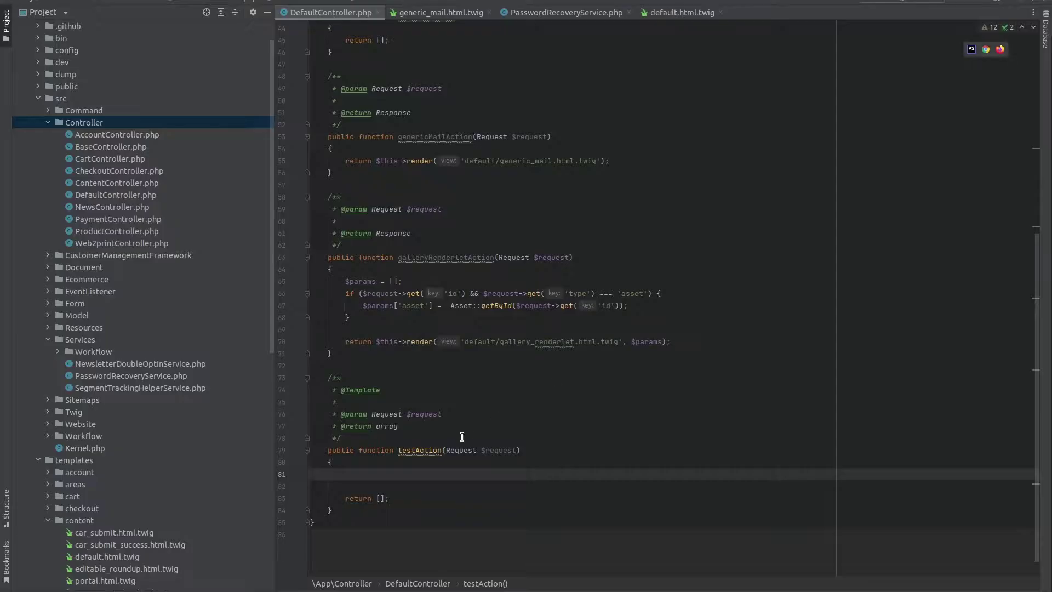
pyautogui.write('$')
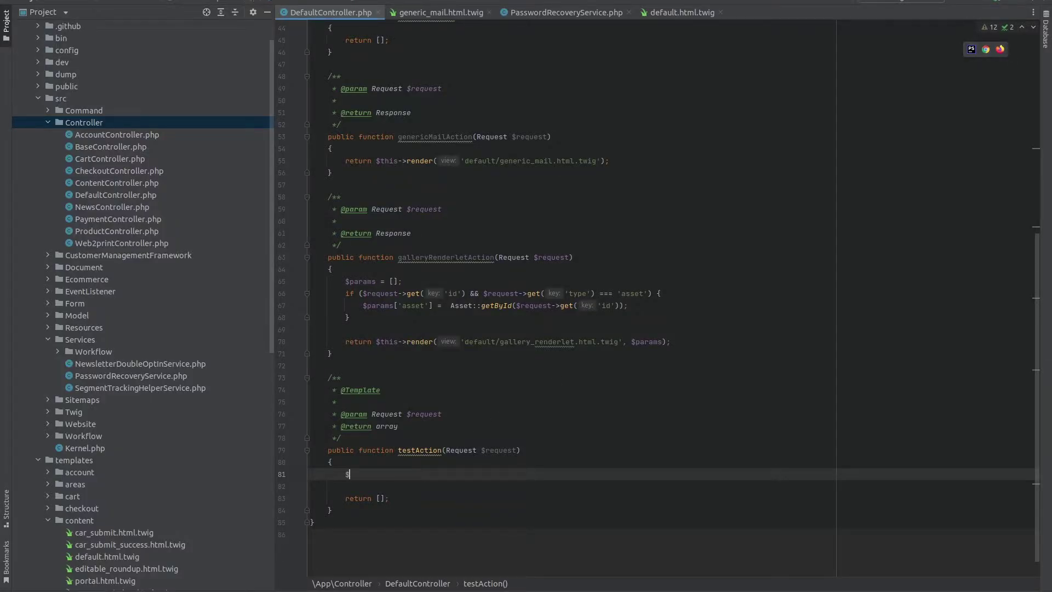
pyautogui.write('asset')
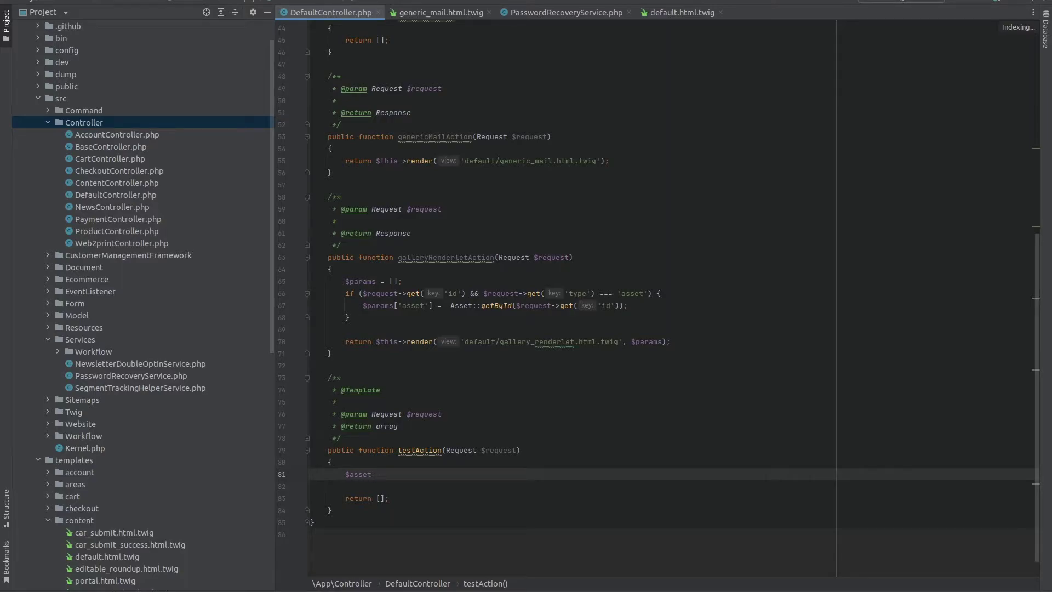
pyautogui.write(' = ')
pyautogui.write('Ass')
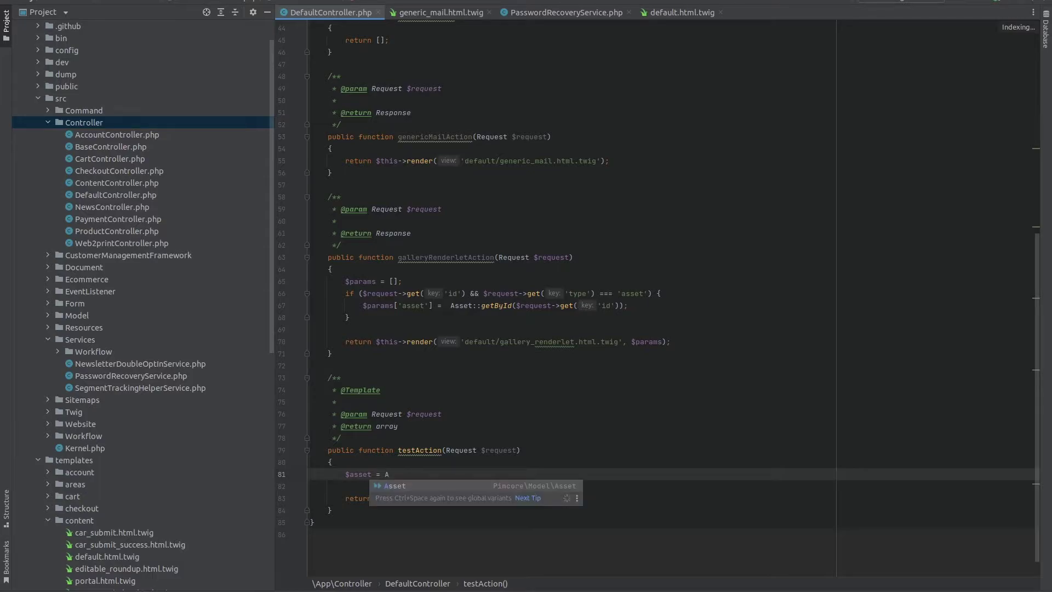
pyautogui.write('et::')
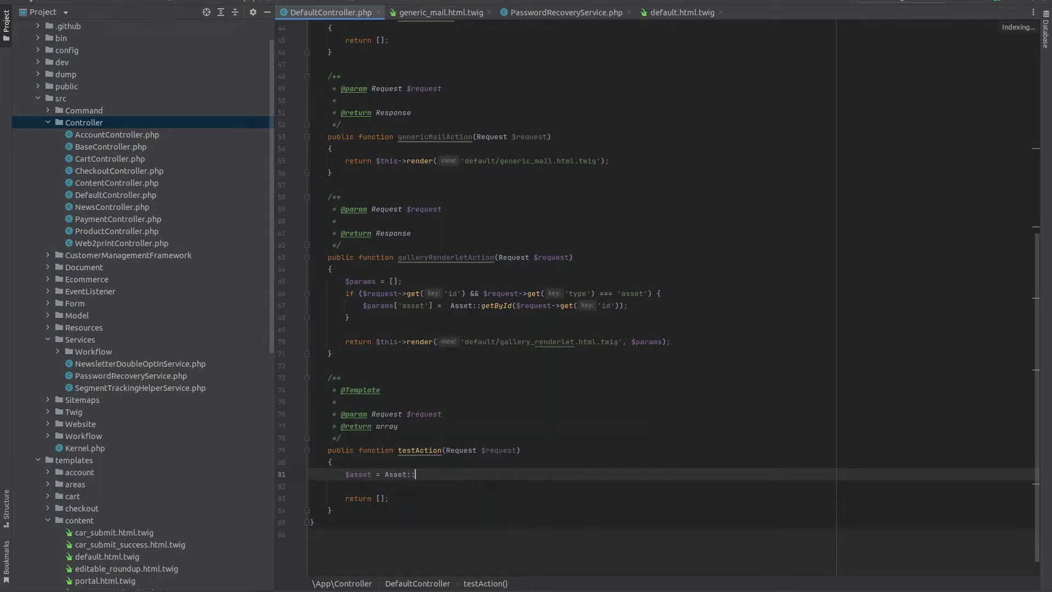
pyautogui.write('get')
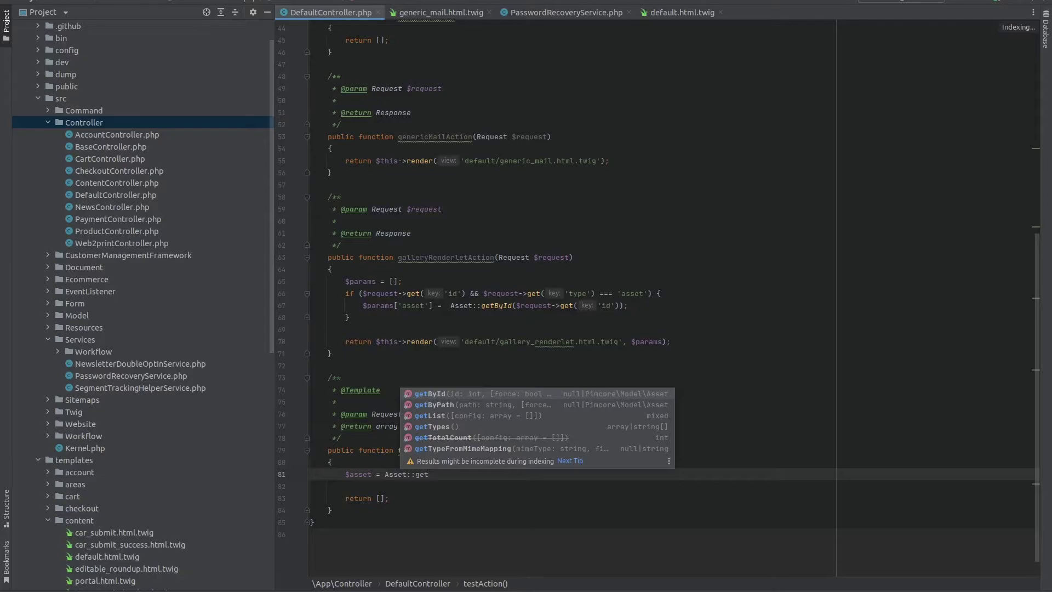
pyautogui.press('Return')
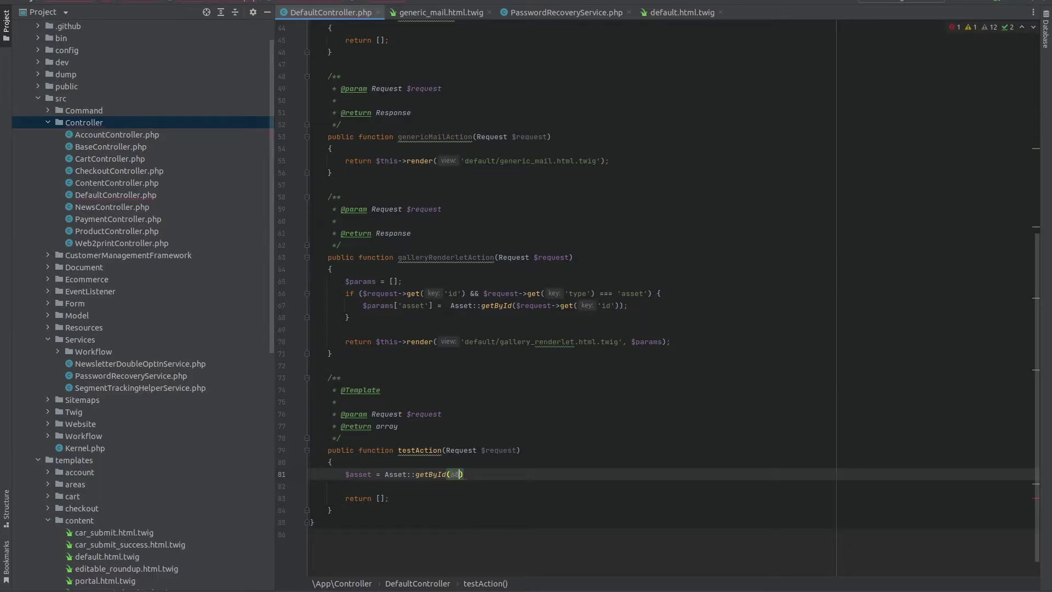
pyautogui.write('68);')
# Change the return statement to ['asset' => $asset] and remove the extra semicolon
pyautogui.press('Down')
pyautogui.press('Down')
pyautogui.press('Left')
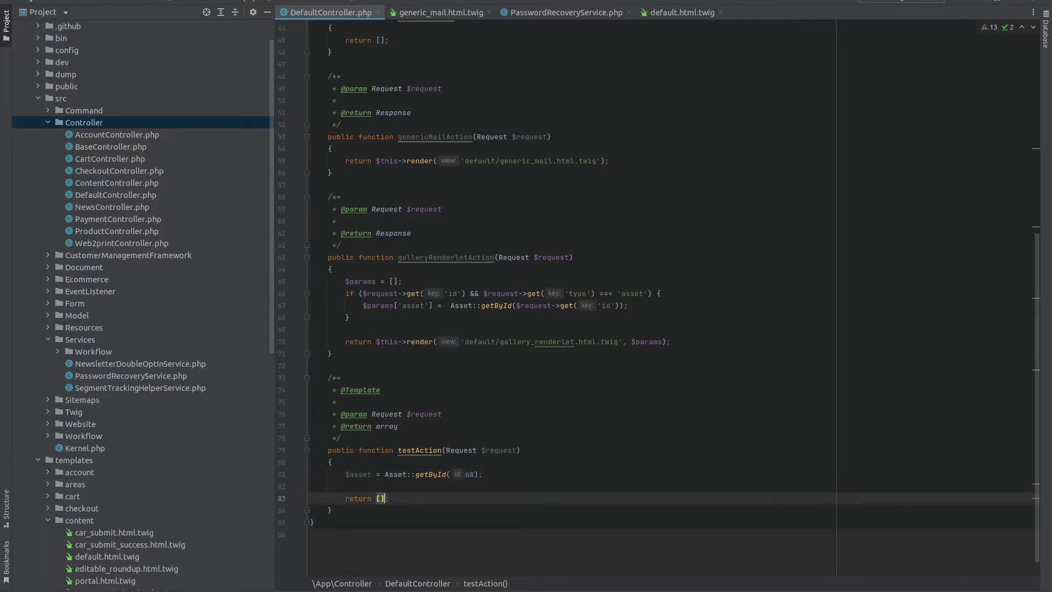
pyautogui.press('Left')
pyautogui.write("'asset' => $as")
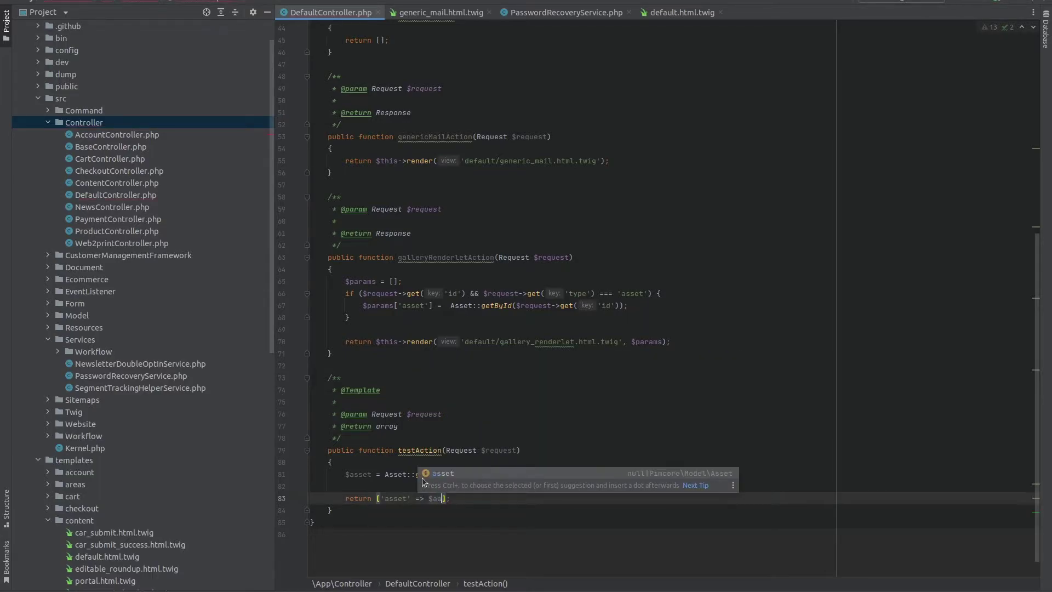
pyautogui.press('Return')
pyautogui.press('End')
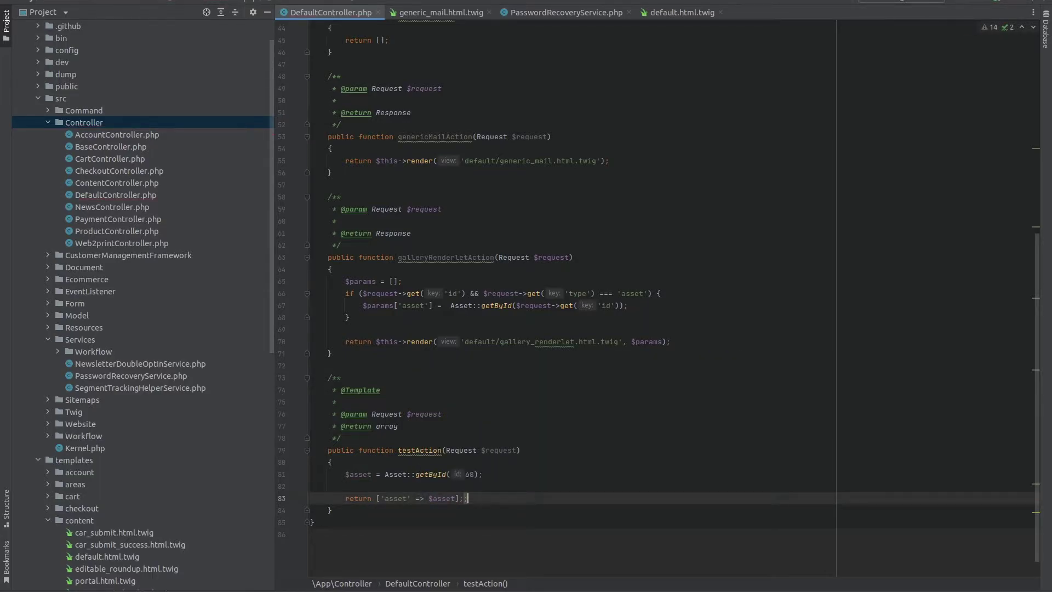
pyautogui.press('BackSpace')
# Open templates/default/default.html.twig and select all its markup to copy
pyautogui.scroll(-2, 149, 446)
pyautogui.scroll(-5, 149, 446)
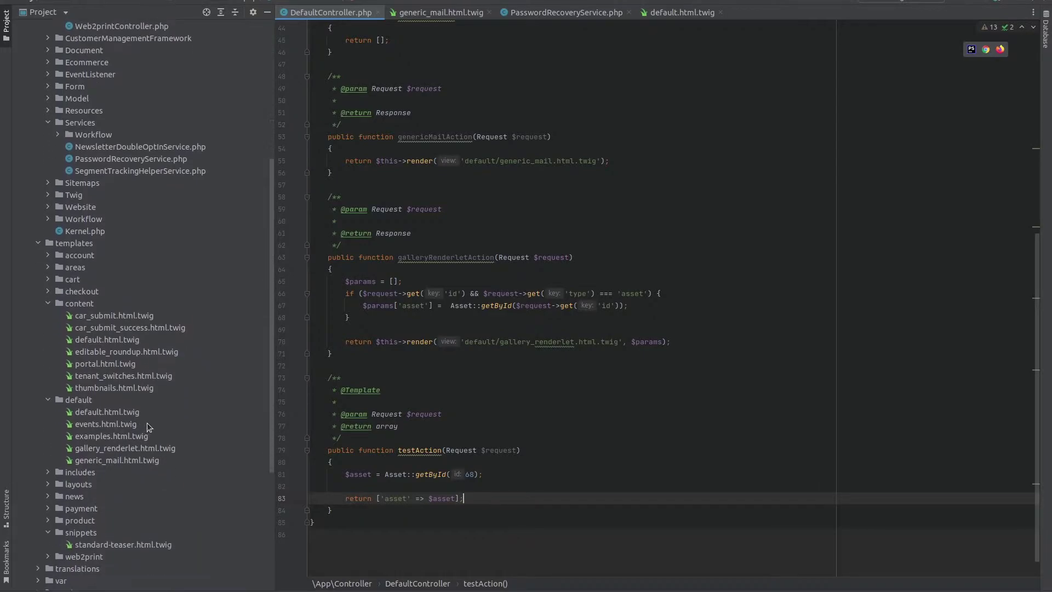
pyautogui.rightClick(81, 402)
pyautogui.click(82, 422)
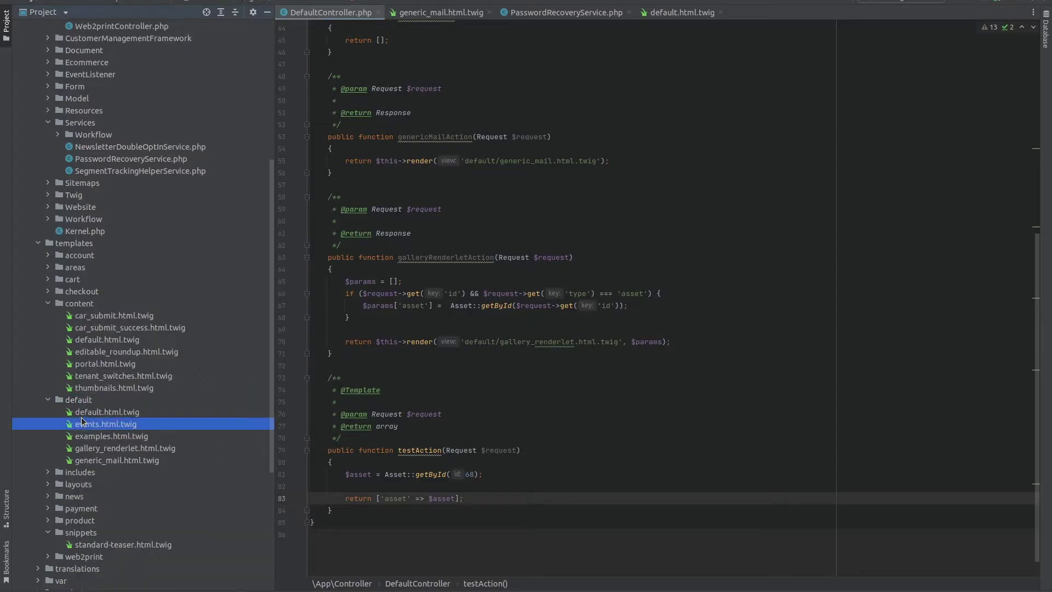
pyautogui.doubleClick(103, 414)
pyautogui.click(505, 145)
pyautogui.hotkey('ctrl', 'a')
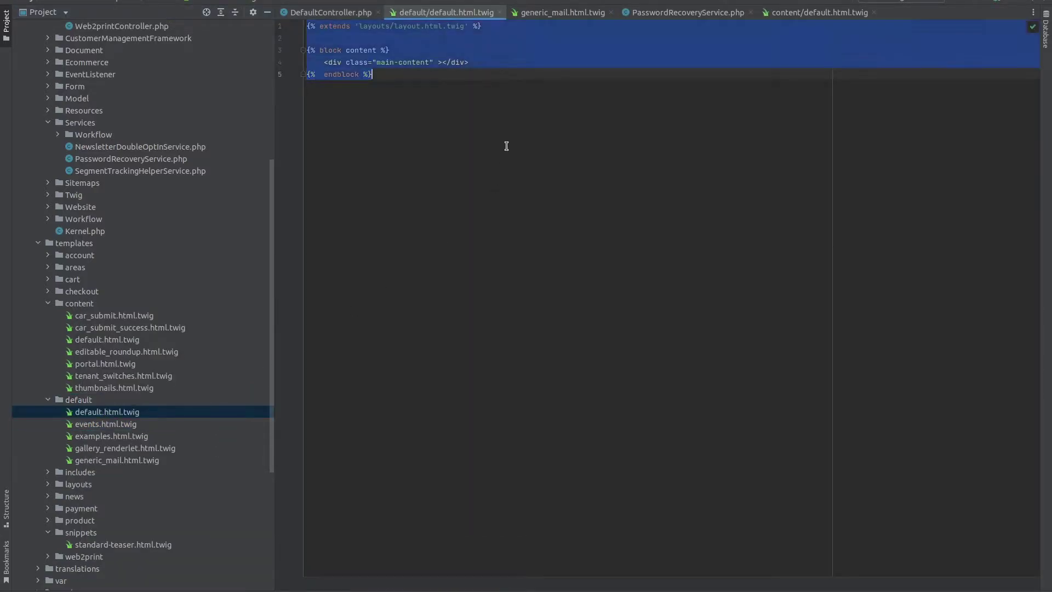
# Create a new file named test.html.twig in the templates/default folder
pyautogui.click(80, 403)
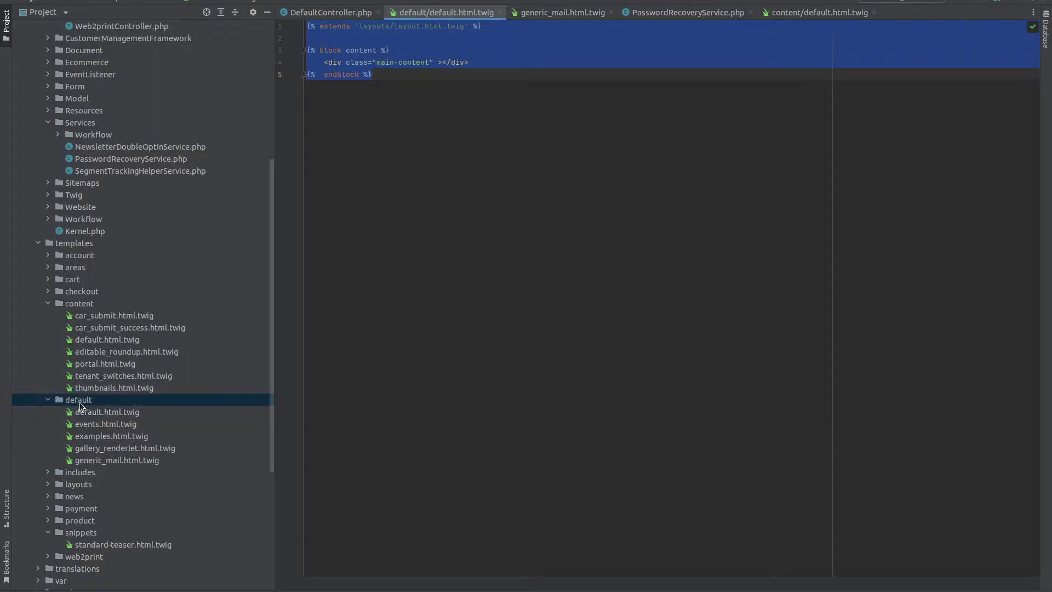
pyautogui.rightClick(80, 402)
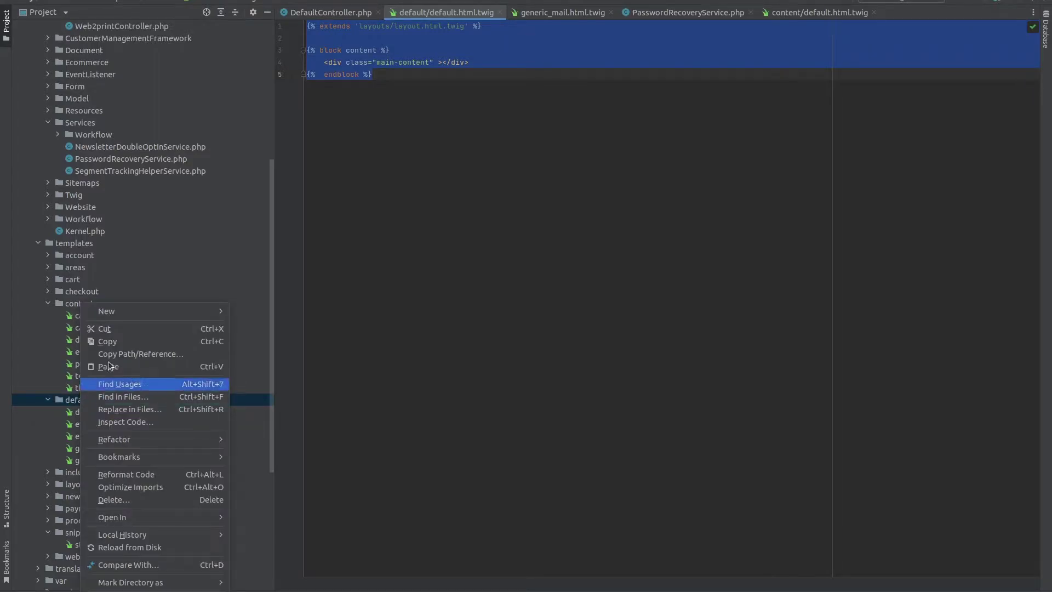
pyautogui.click(278, 315)
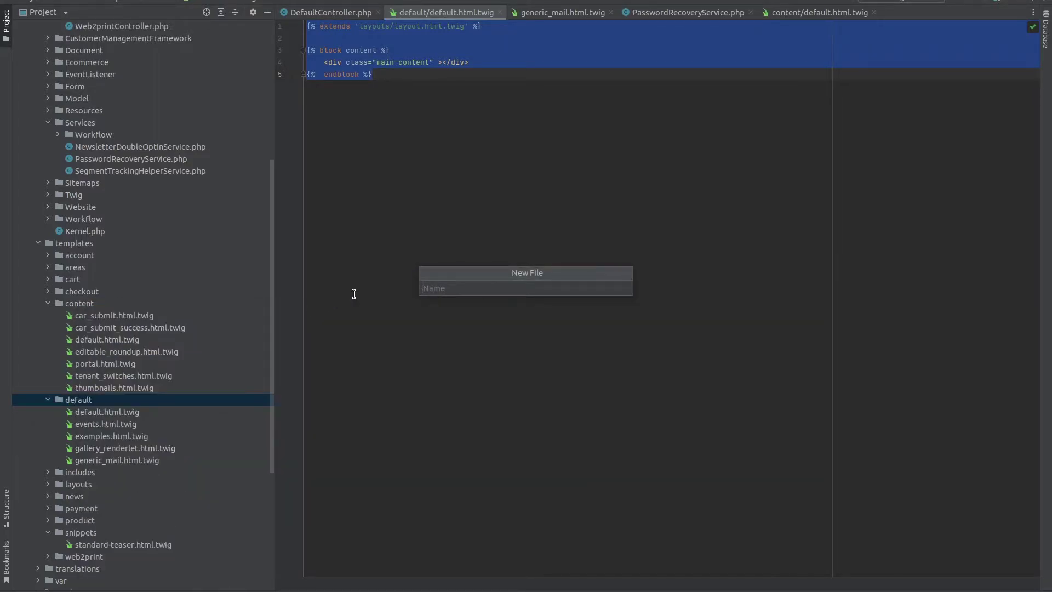
pyautogui.write('test.html.twig')
# Paste the copied layout markup into test.html.twig and split the main-content div
pyautogui.press('Return')
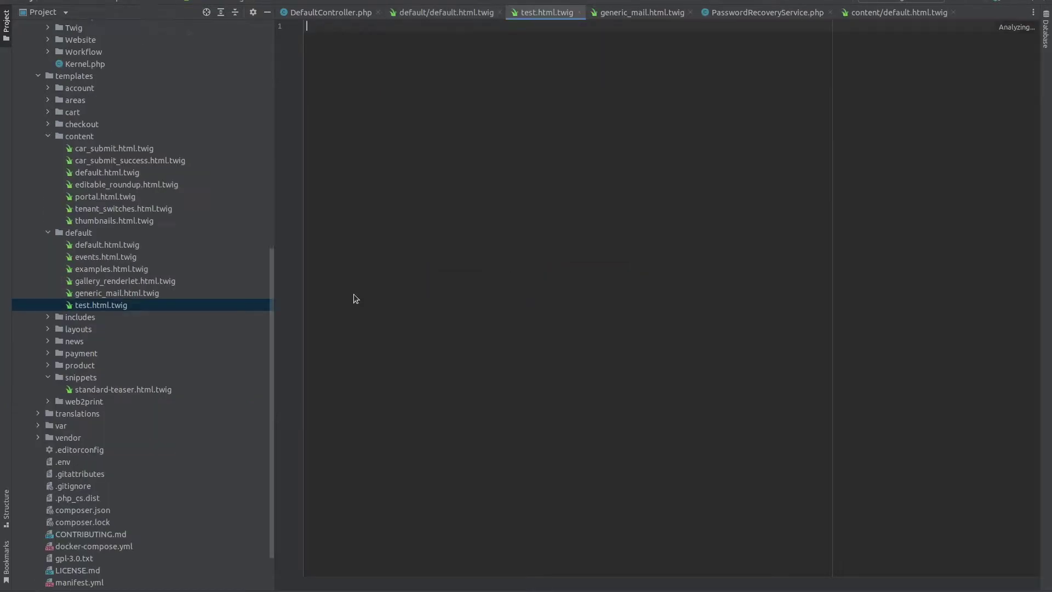
pyautogui.write('{% extends \'layouts/layout.html.twig\' %}  {% block content %}     <div class="main-content"></div> {%  endblock %}')
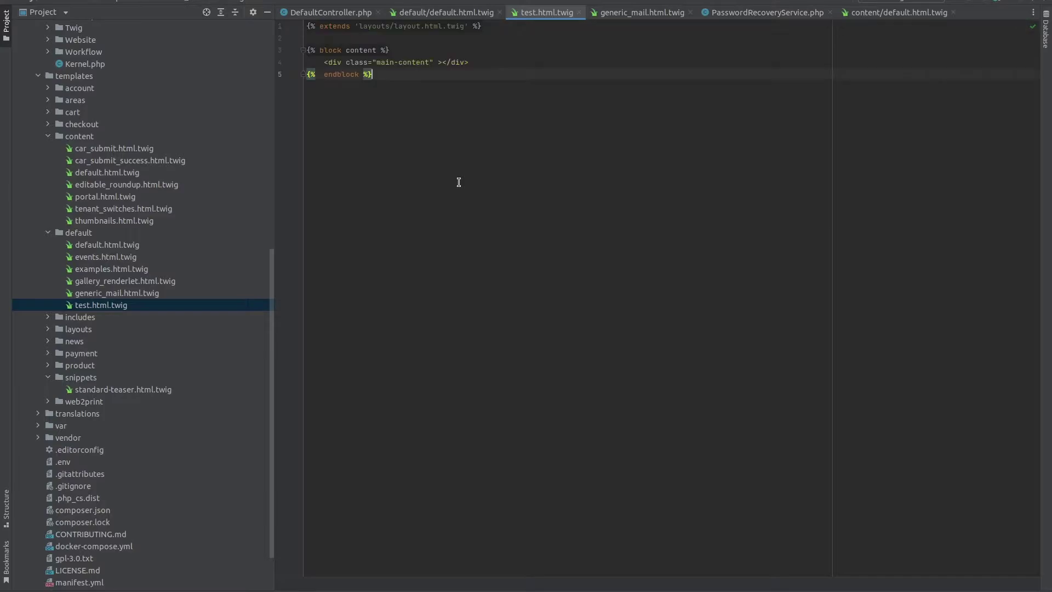
pyautogui.click(436, 61)
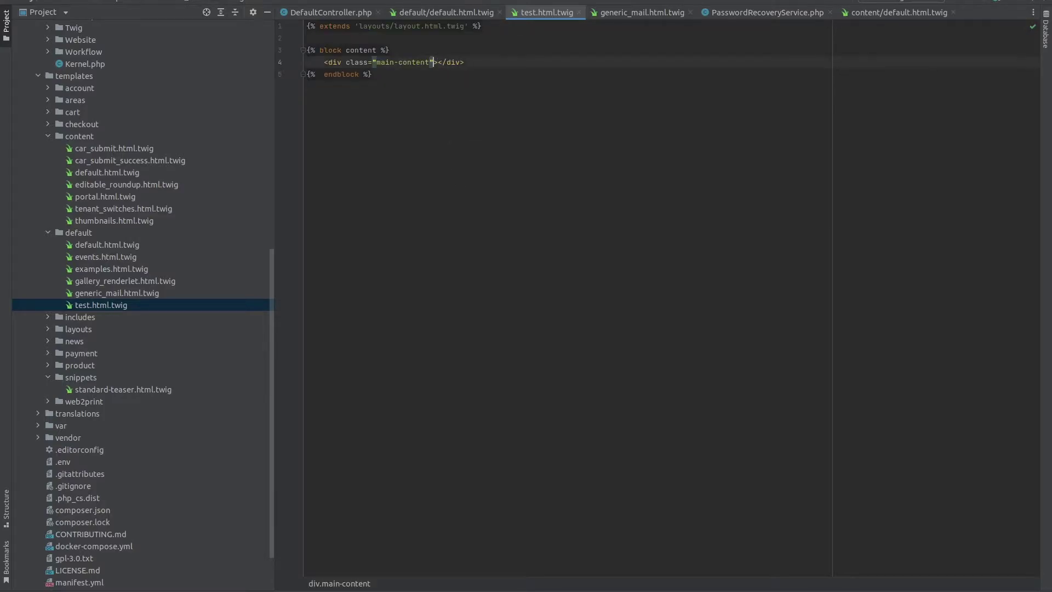
pyautogui.press('Return')
pyautogui.click(442, 44)
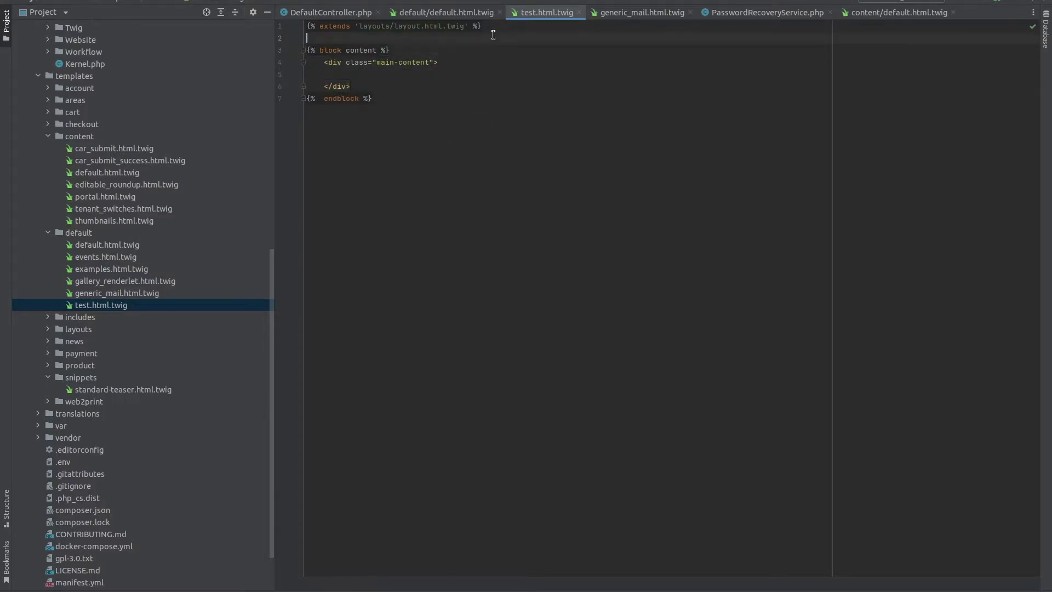
pyautogui.click(491, 26)
pyautogui.hotkey('shift', 'Home')
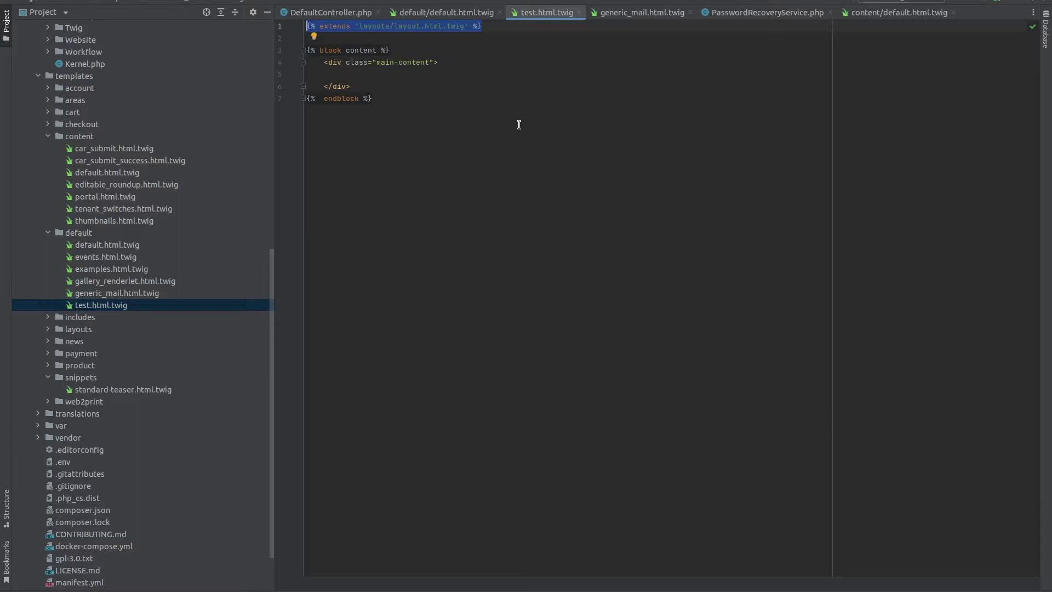
# Add {{ dump(asset) }} inside the main-content div
pyautogui.click(483, 69)
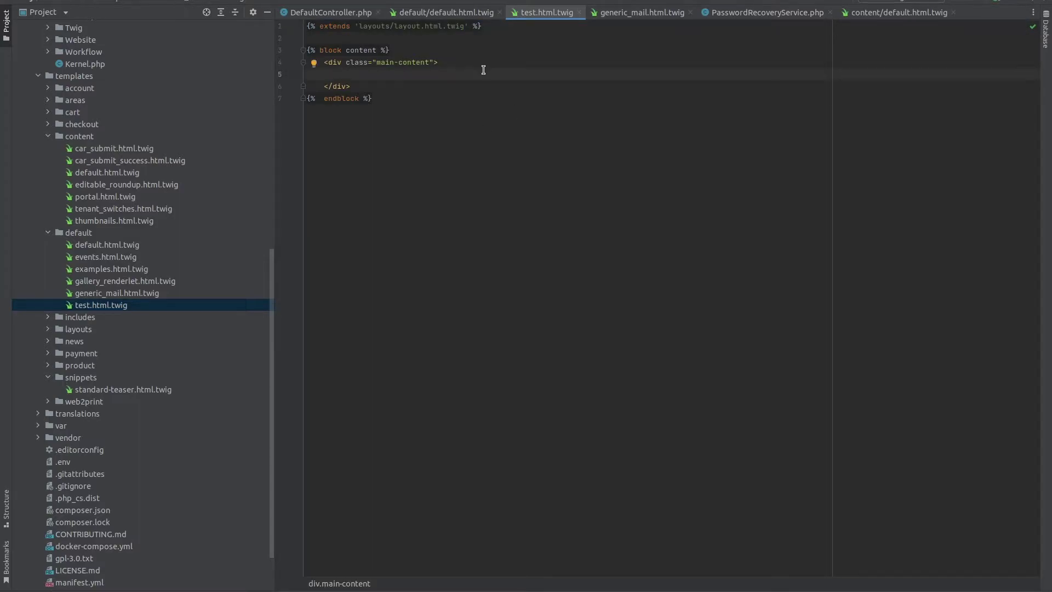
pyautogui.write('{{ dump(asset')
pyautogui.click(528, 98)
pyautogui.click(514, 51)
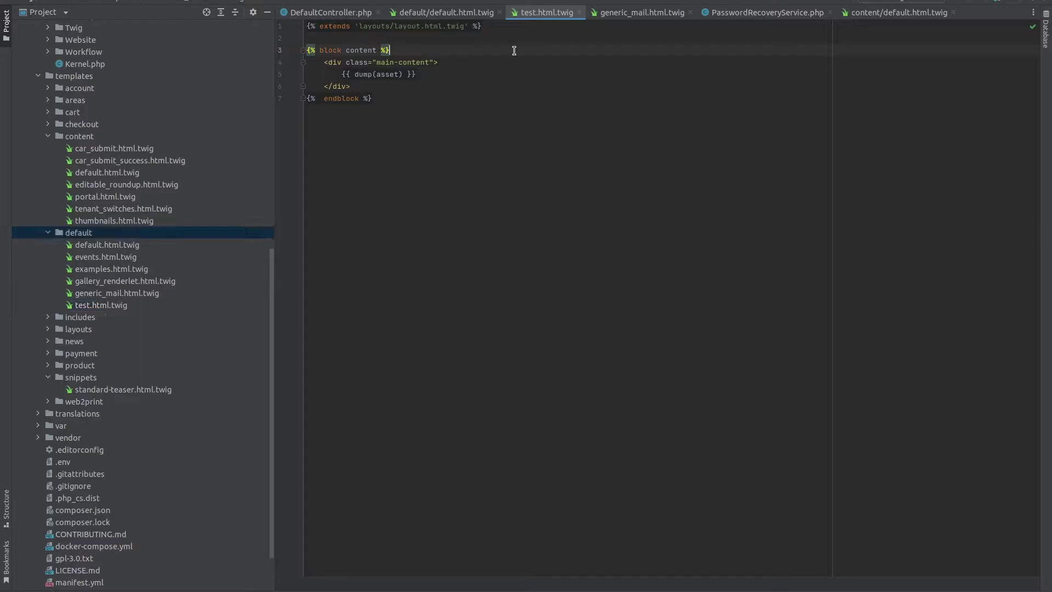
pyautogui.hotkey('alt', 'Tab')
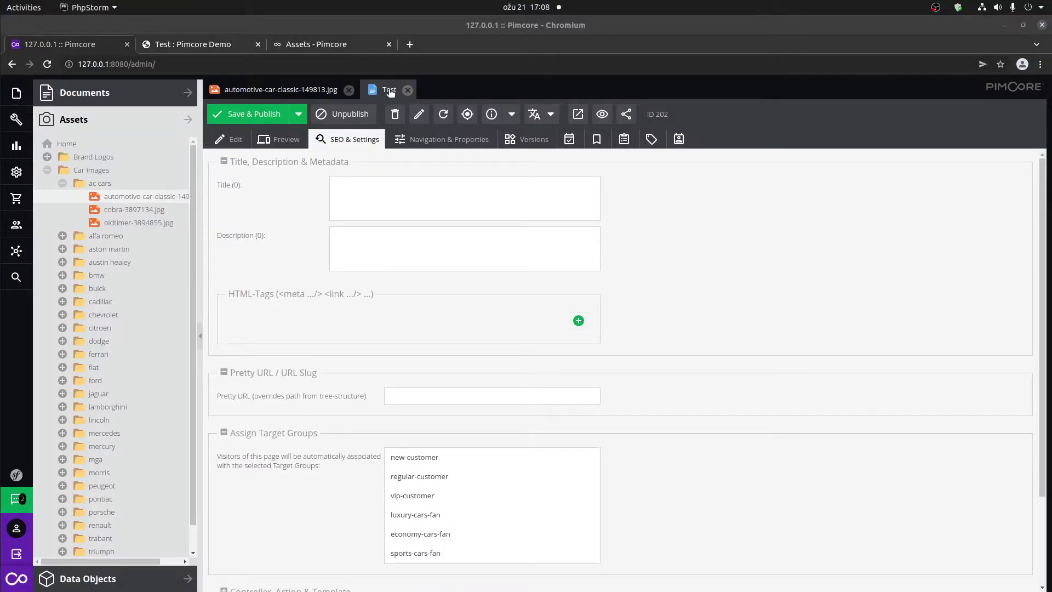
# Preview the Test page, then browse the Controller, Action & Template action list
pyautogui.click(230, 49)
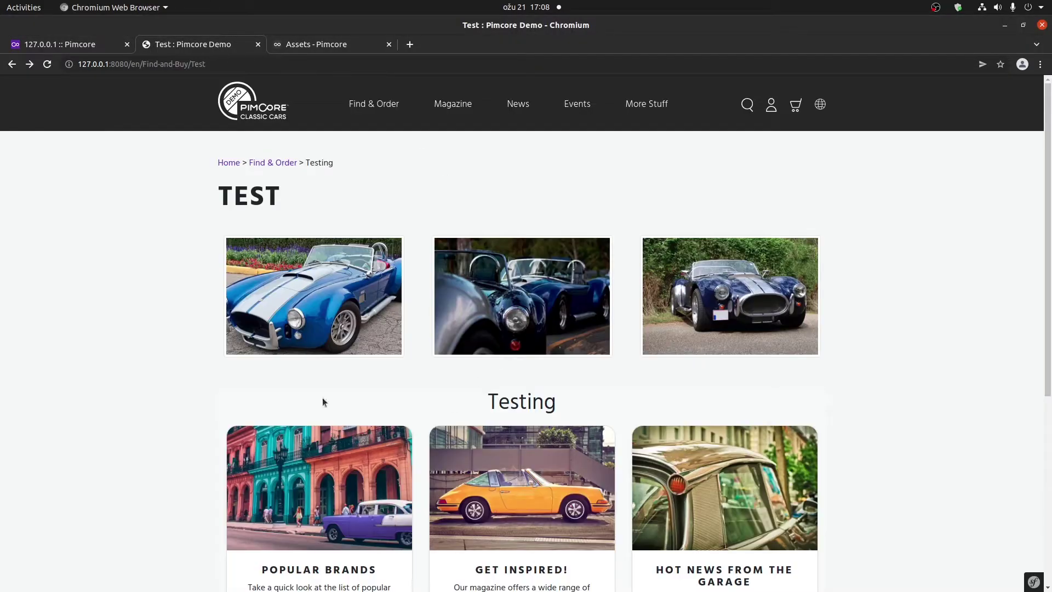
pyautogui.click(83, 44)
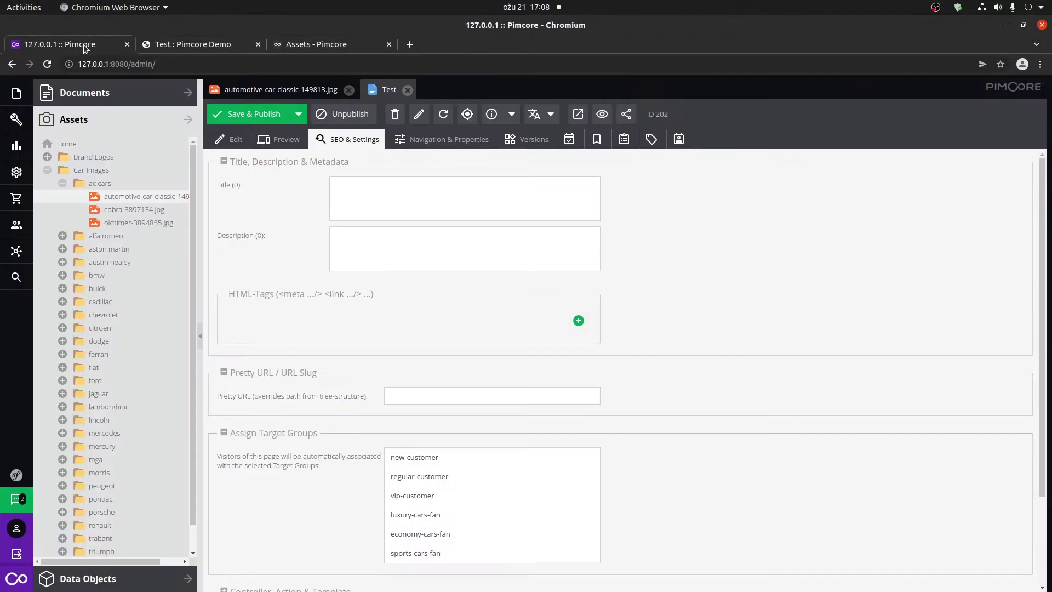
pyautogui.scroll(-3, 472, 346)
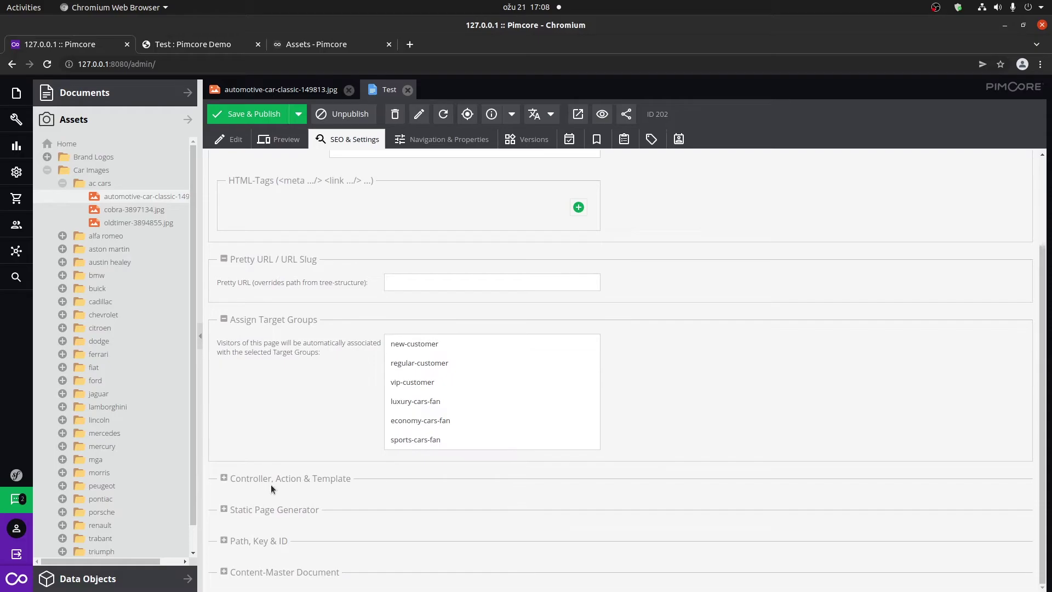
pyautogui.click(274, 481)
pyautogui.scroll(-2, 357, 375)
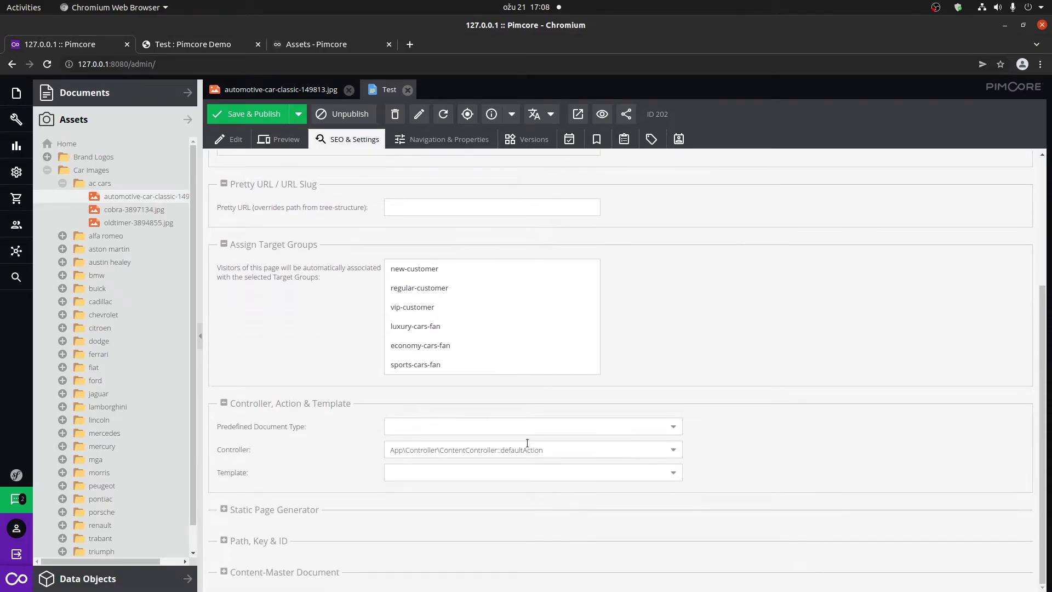
pyautogui.click(674, 450)
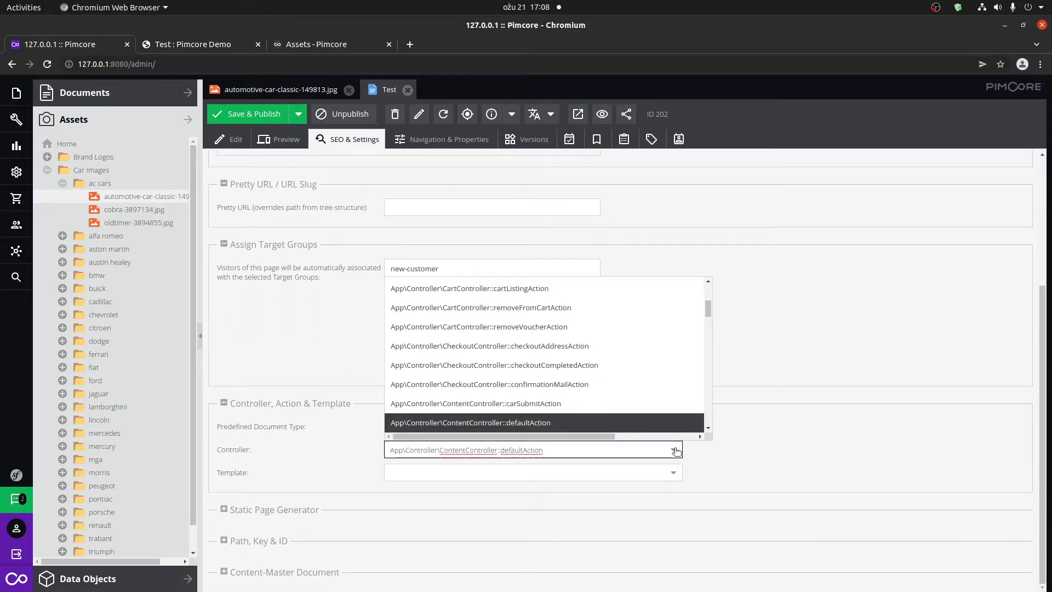
pyautogui.scroll(2, 650, 380)
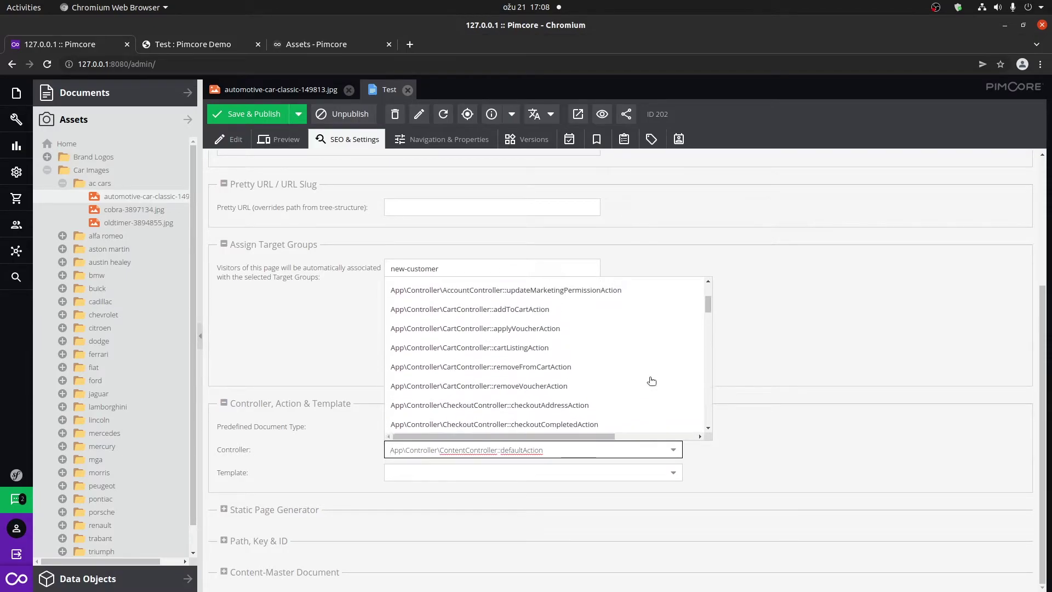
pyautogui.scroll(-5, 651, 380)
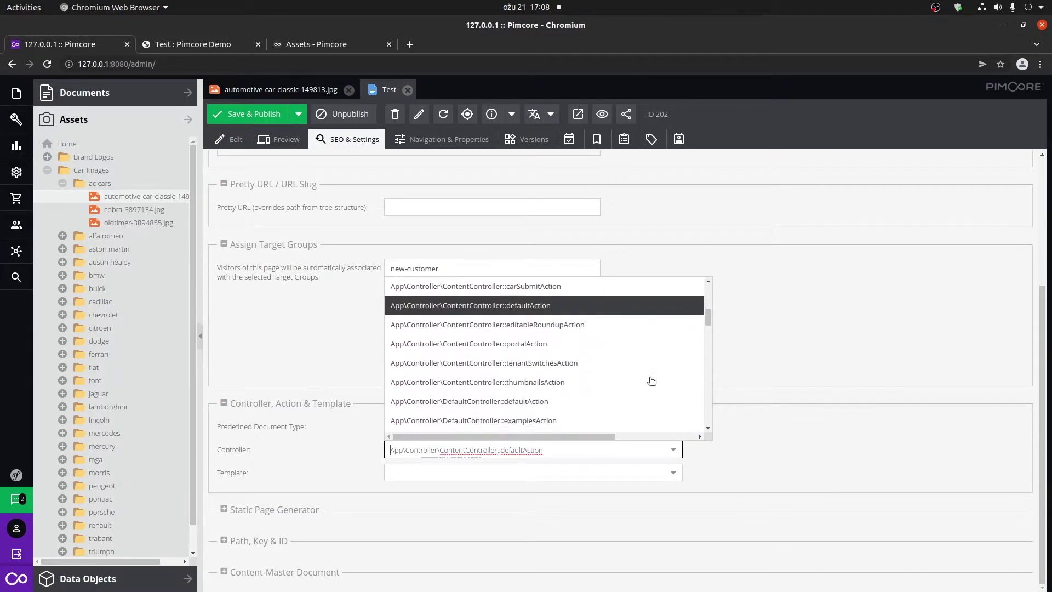
pyautogui.scroll(-1, 651, 380)
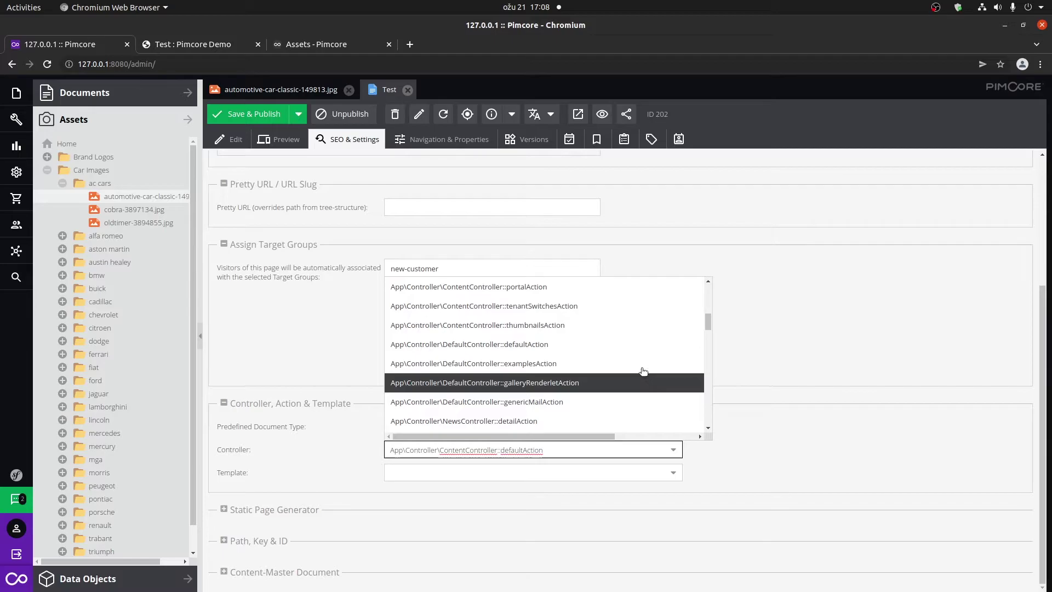
pyautogui.scroll(-2, 632, 356)
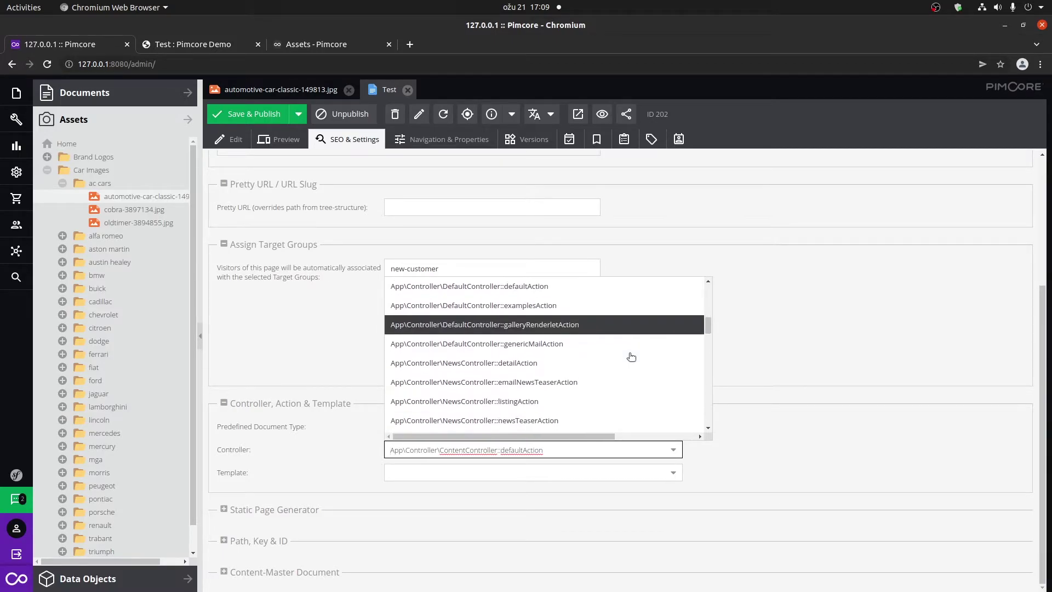
pyautogui.scroll(-2, 631, 356)
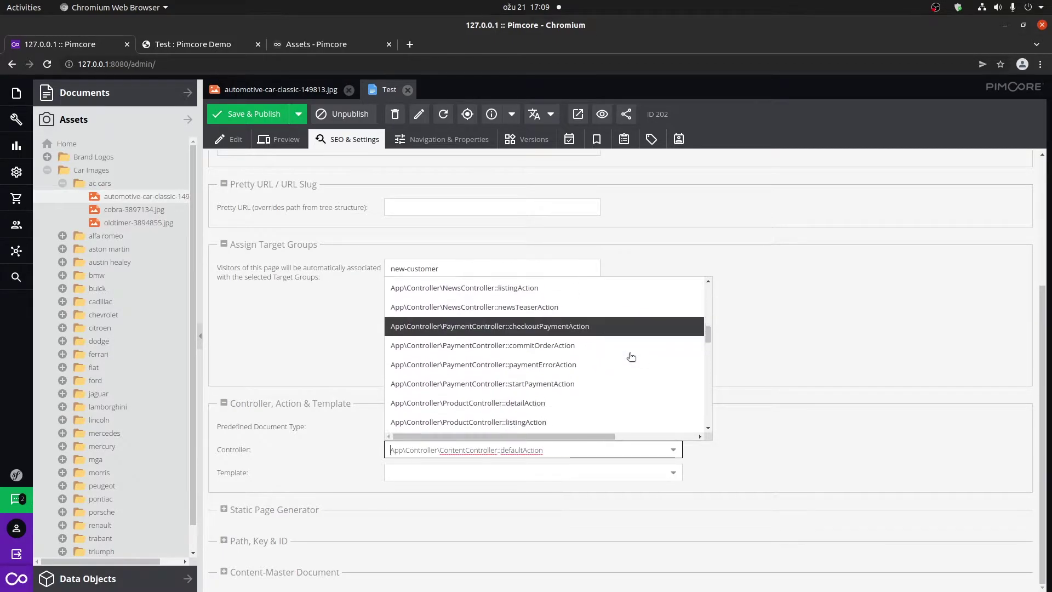
pyautogui.scroll(3, 663, 383)
pyautogui.scroll(3, 666, 385)
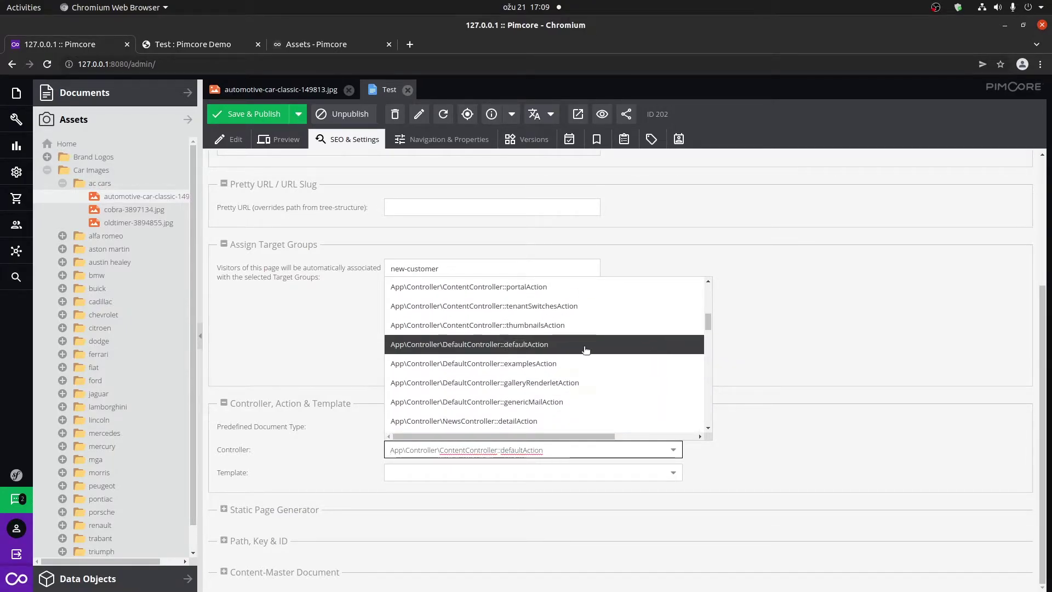
pyautogui.scroll(-1, 609, 359)
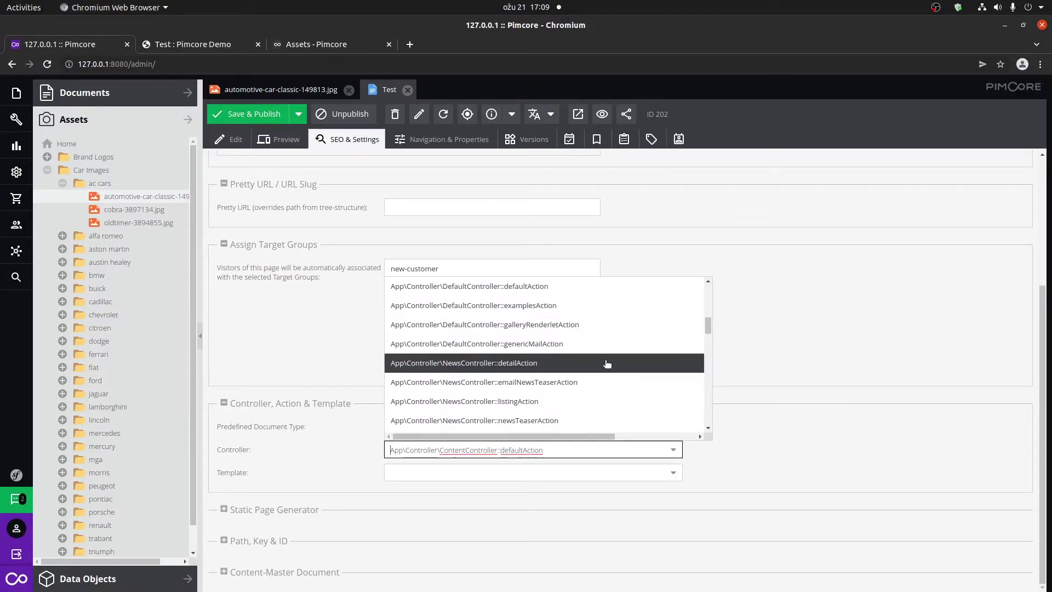
pyautogui.click(691, 202)
# Reload the Test document and set its controller to DefaultController::testAction
pyautogui.click(443, 114)
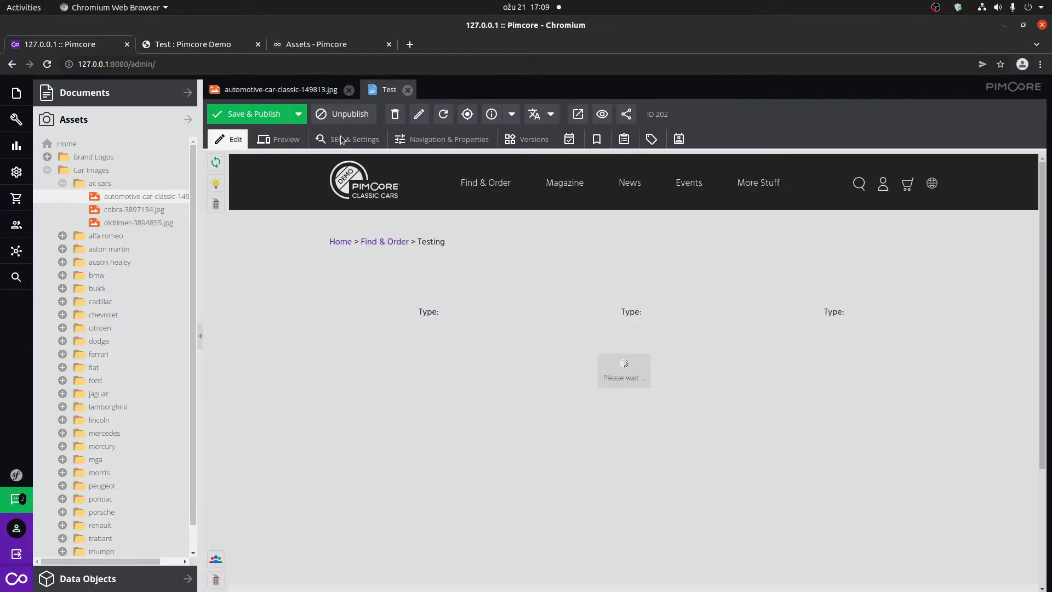
pyautogui.click(341, 139)
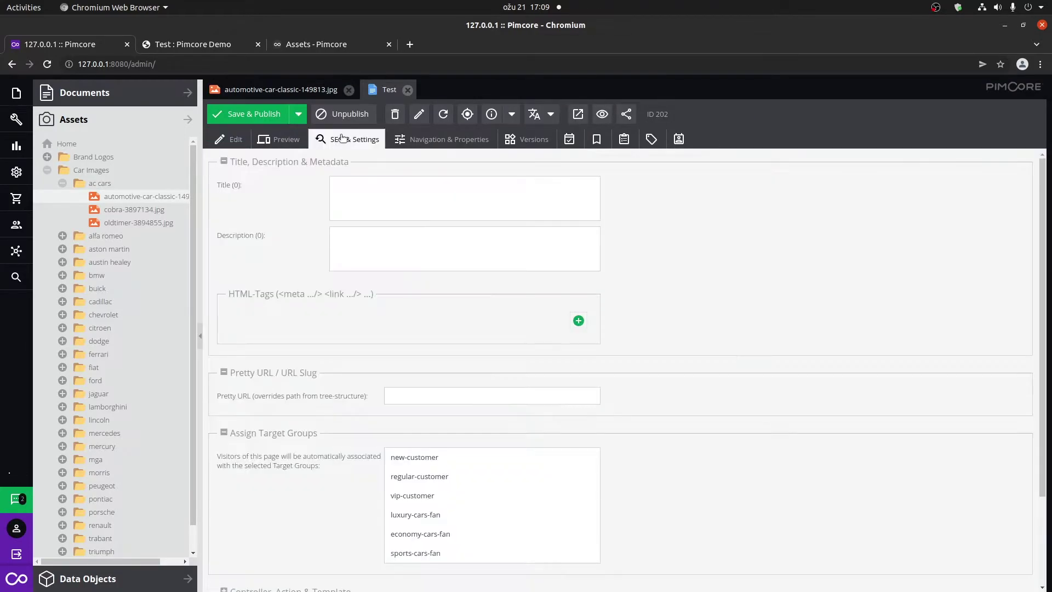
pyautogui.scroll(-3, 586, 374)
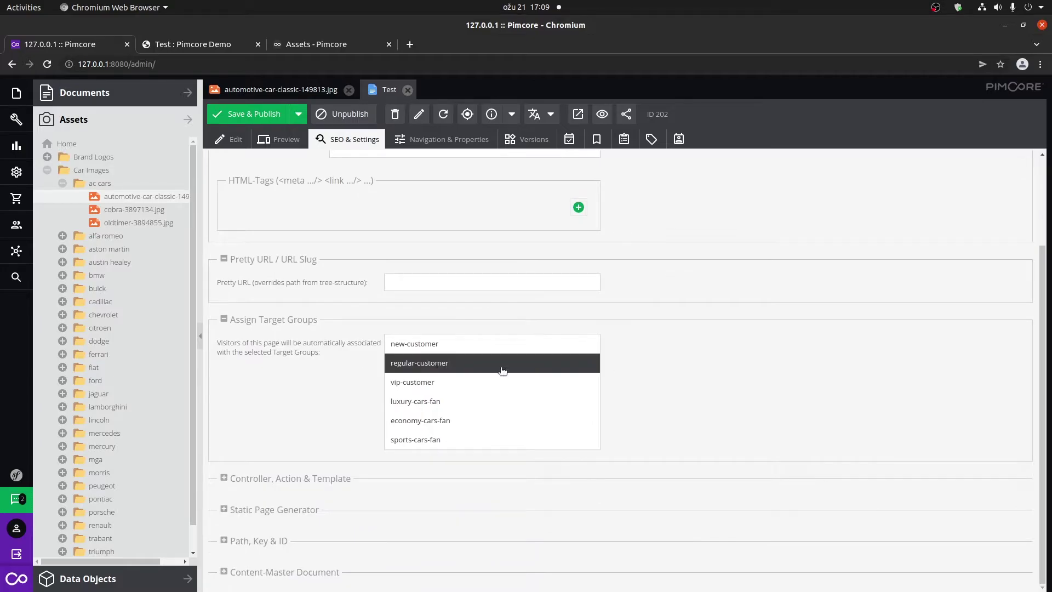
pyautogui.click(285, 479)
pyautogui.scroll(-2, 377, 390)
pyautogui.click(674, 450)
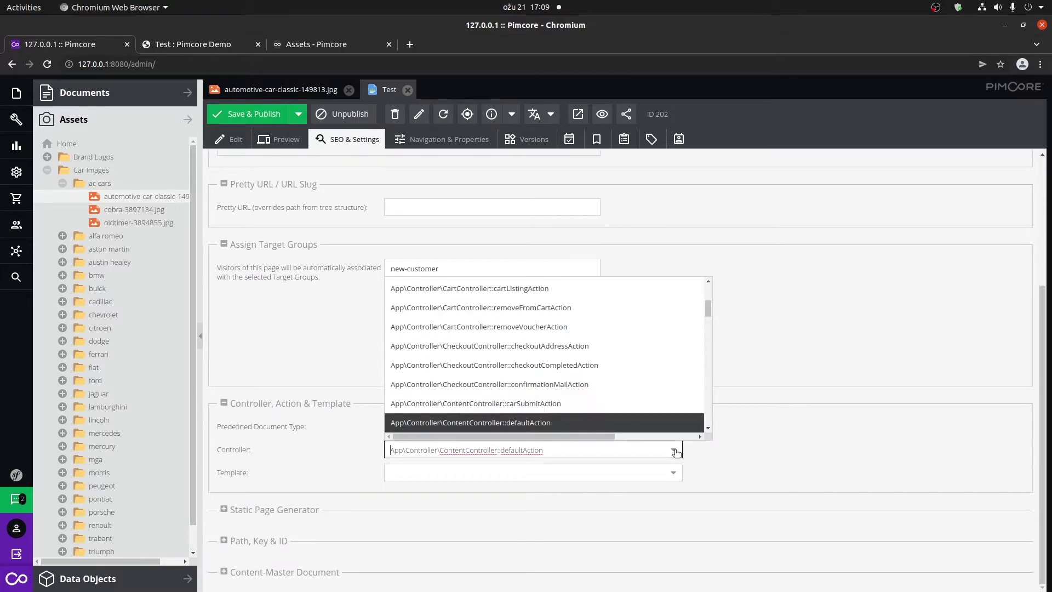
pyautogui.scroll(-2, 641, 369)
pyautogui.scroll(-1, 644, 356)
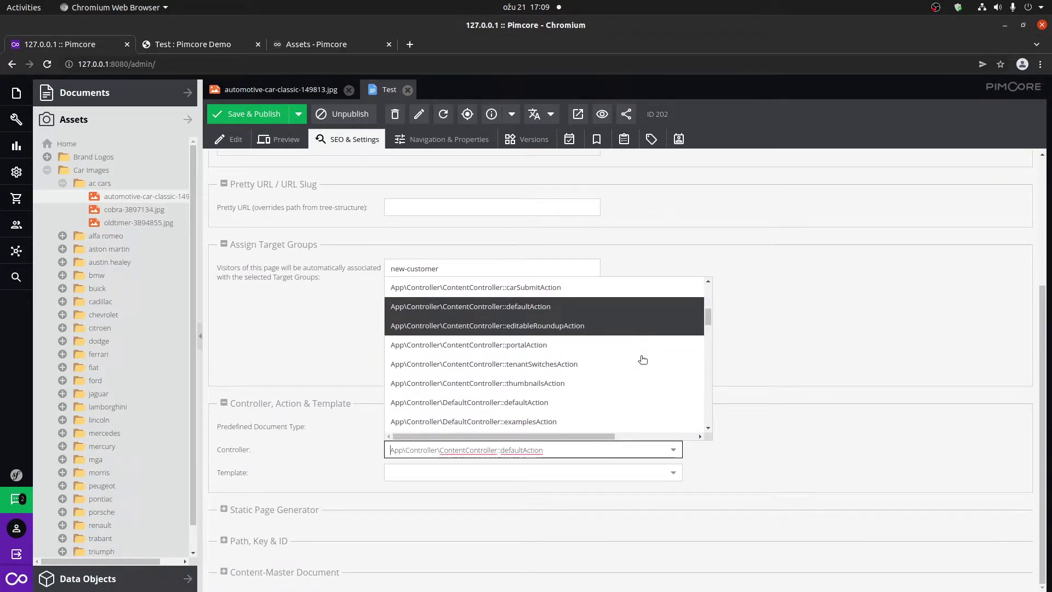
pyautogui.scroll(-4, 641, 351)
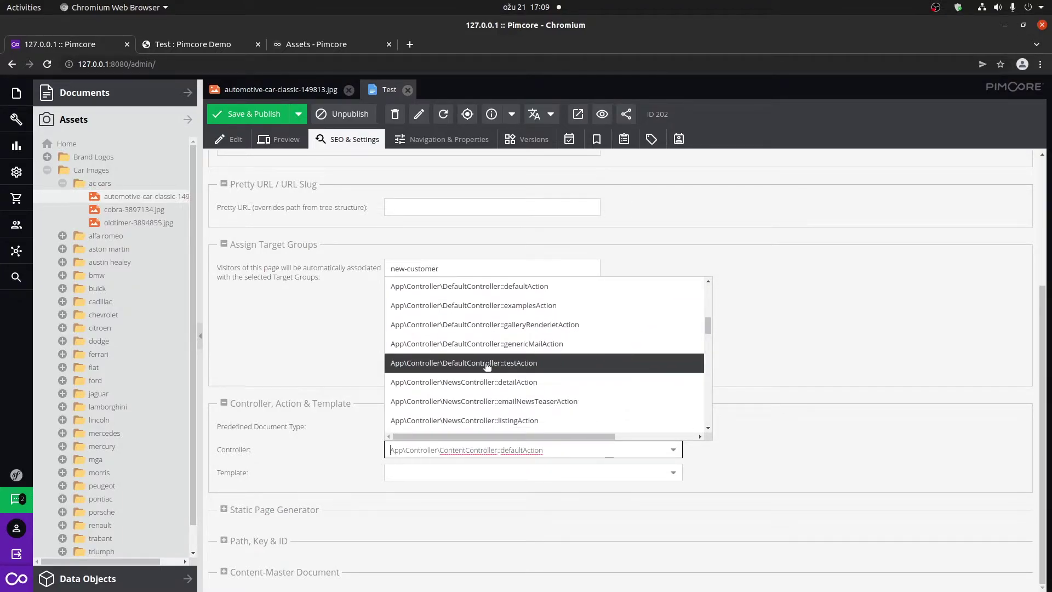
pyautogui.click(487, 365)
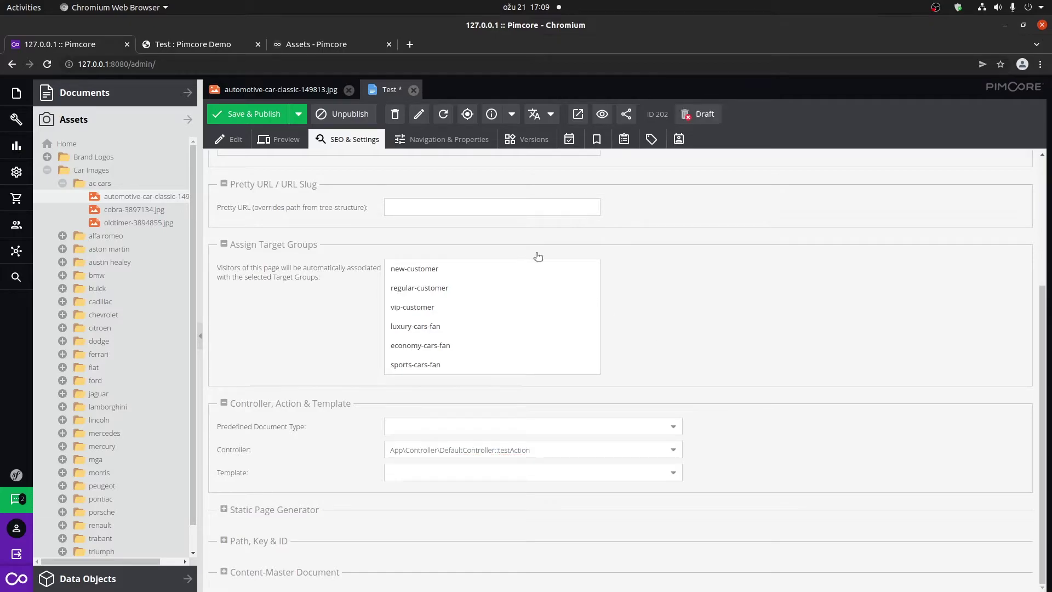
# Save and publish the Test document, then reload the live Test page
pyautogui.click(260, 123)
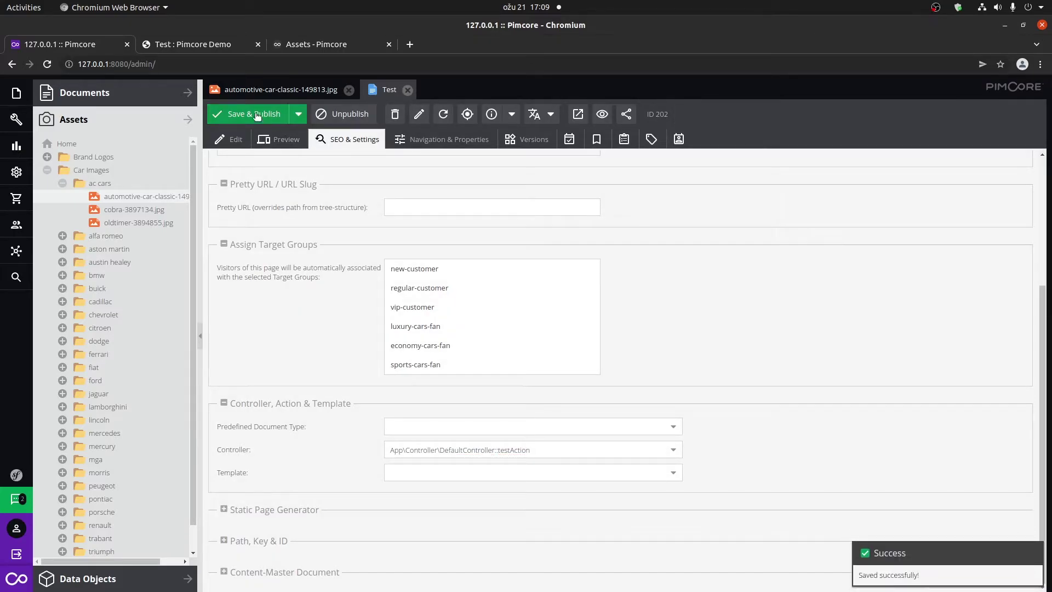
pyautogui.click(190, 47)
pyautogui.click(47, 64)
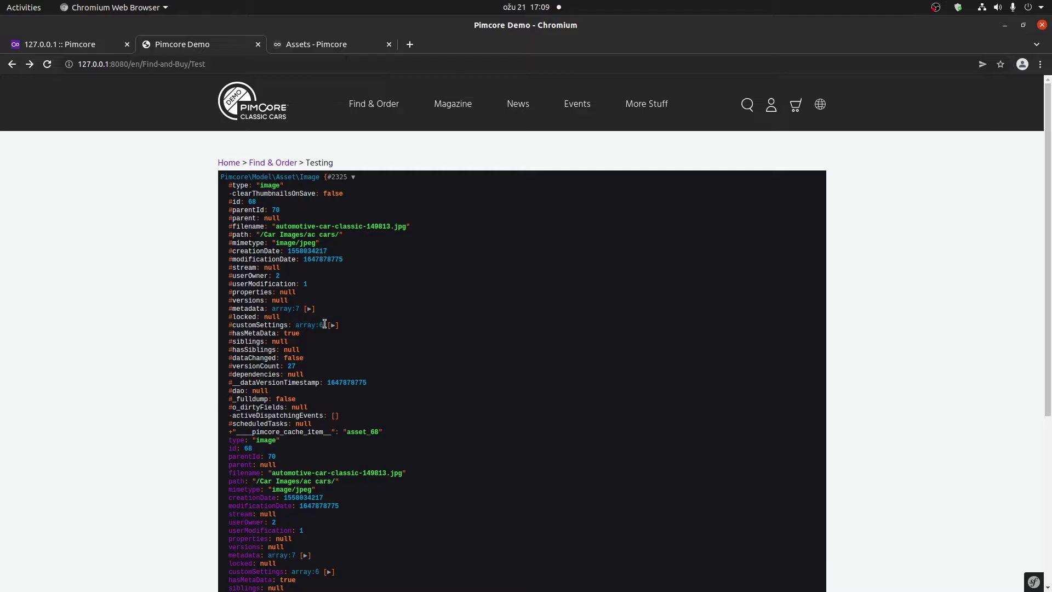
# Expand the metadata dump: author, authorLink, copyright, license, licensePath, source and test
pyautogui.click(307, 310)
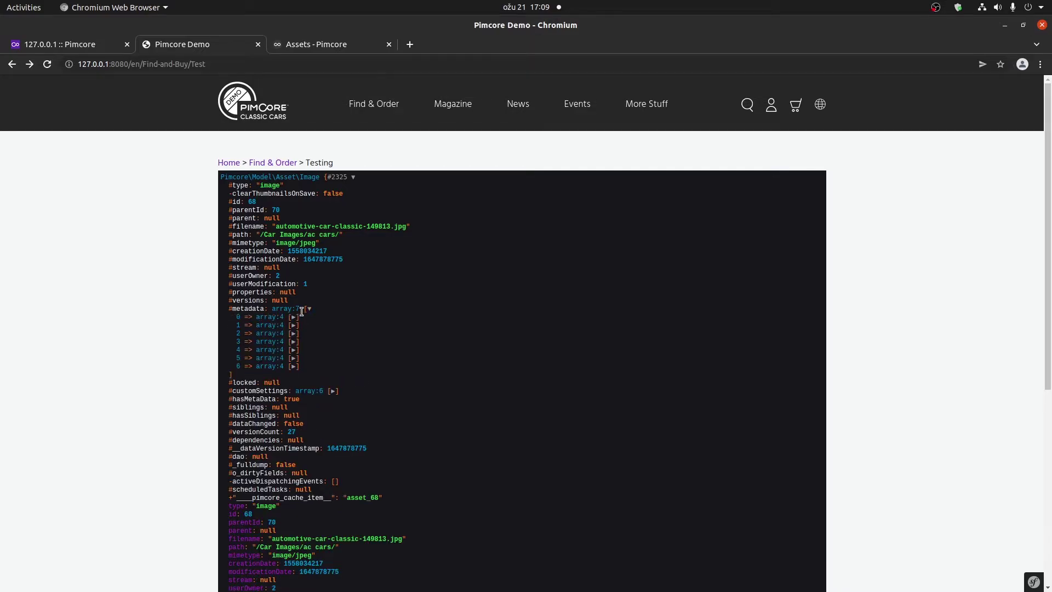
pyautogui.click(294, 317)
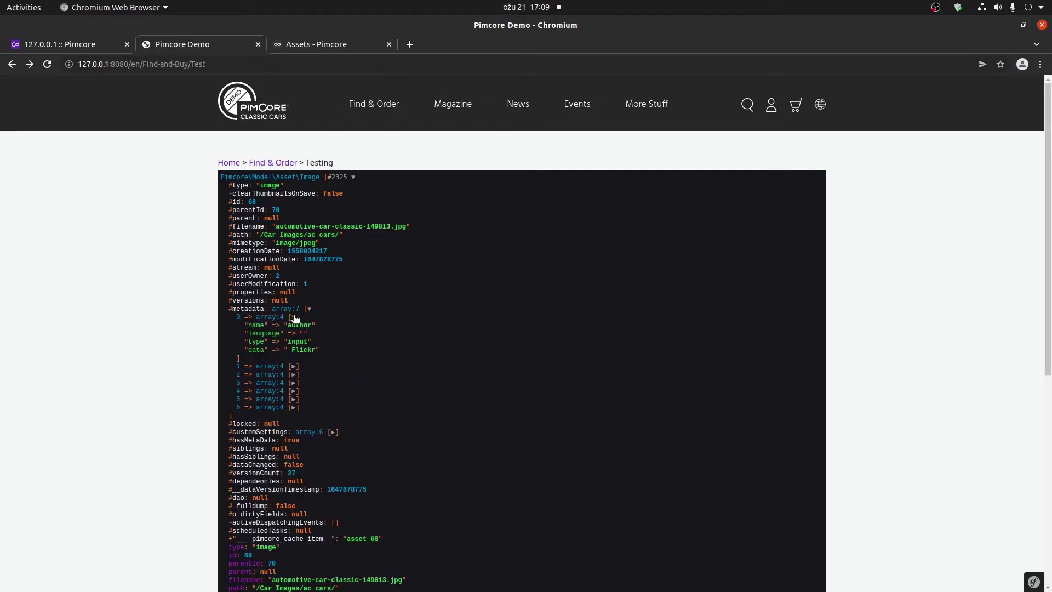
pyautogui.click(294, 366)
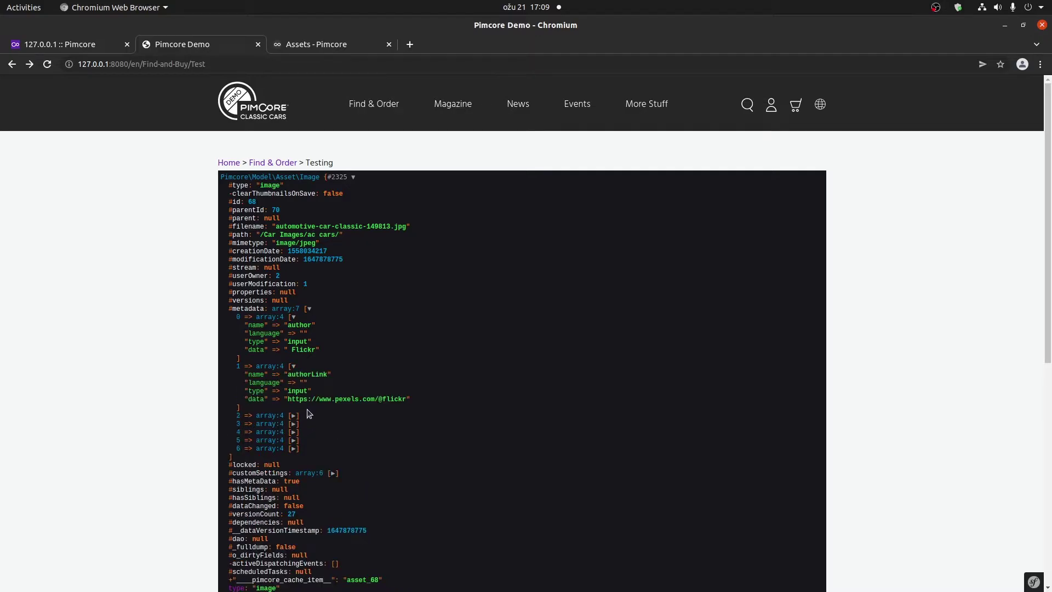
pyautogui.click(294, 416)
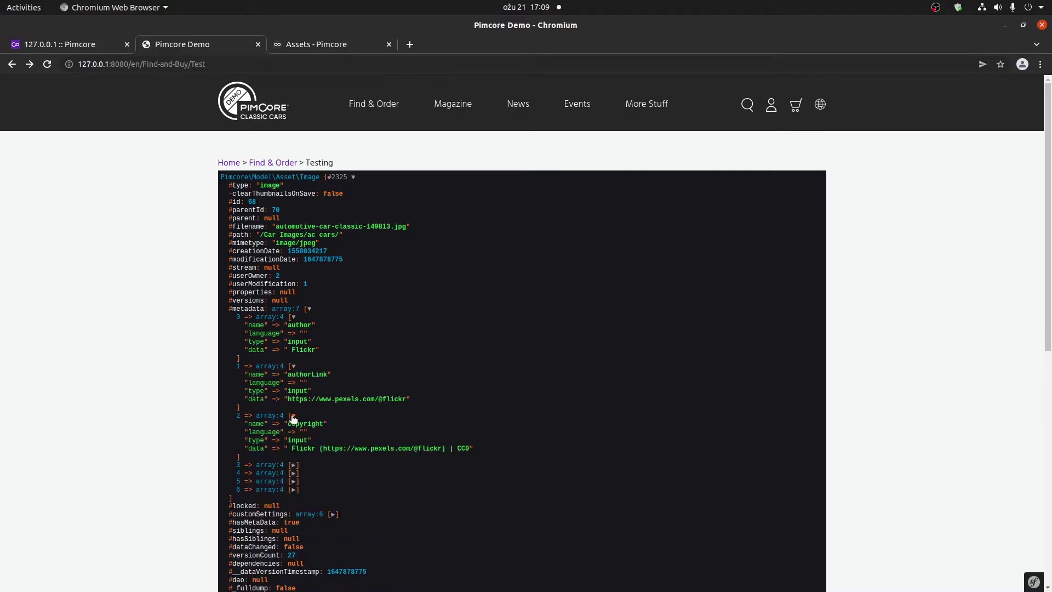
pyautogui.click(294, 465)
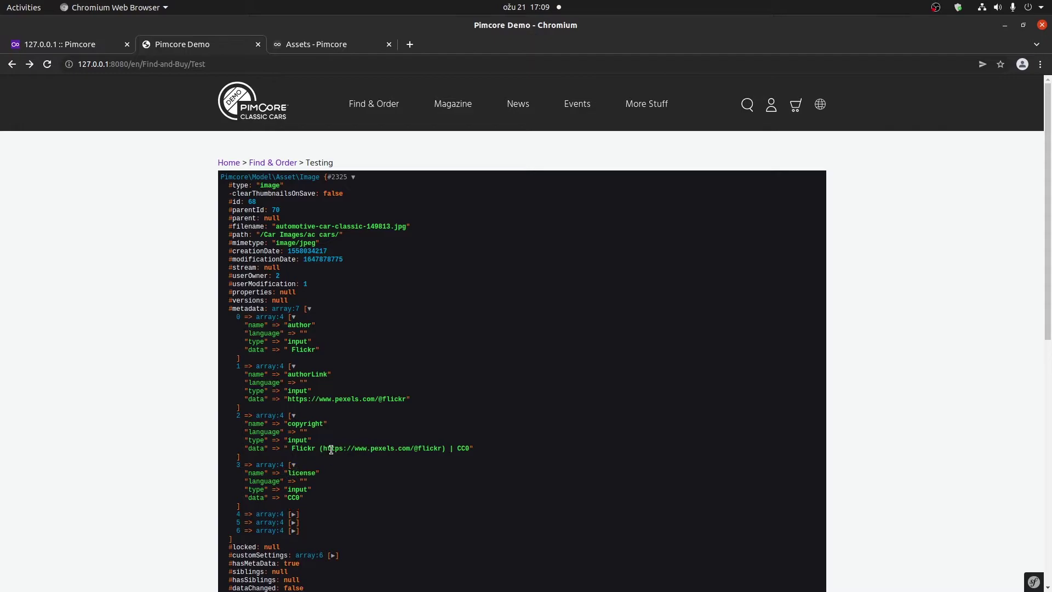
pyautogui.scroll(-2, 290, 398)
pyautogui.click(292, 399)
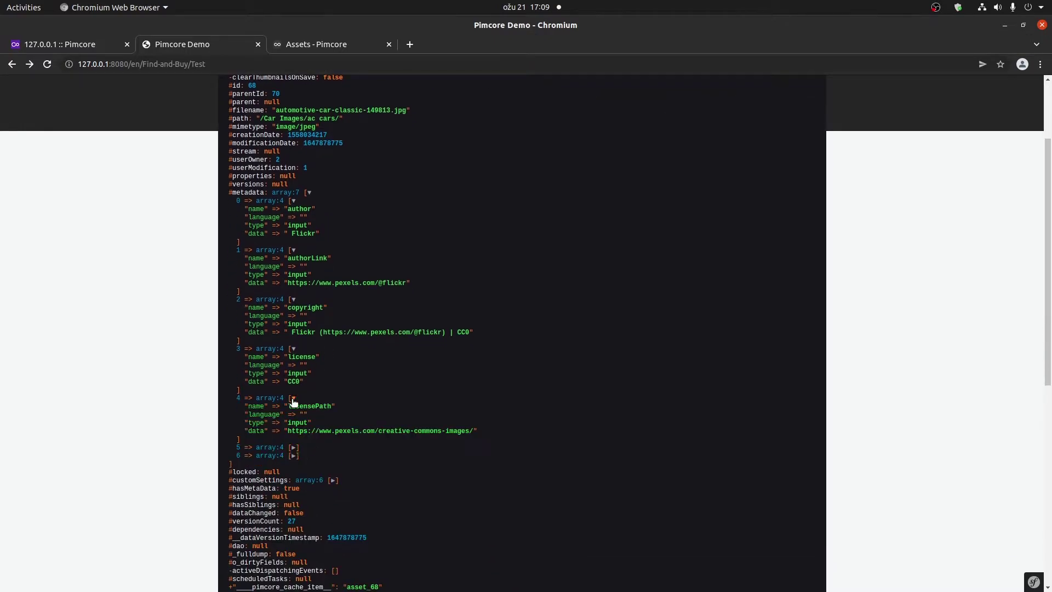
pyautogui.click(294, 448)
pyautogui.click(294, 497)
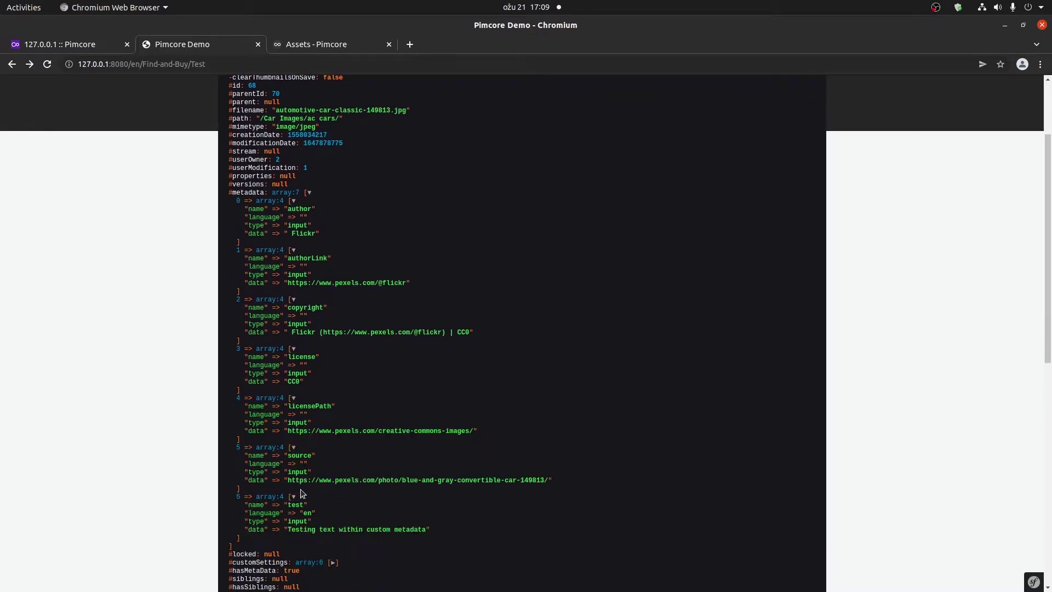
pyautogui.scroll(-2, 295, 434)
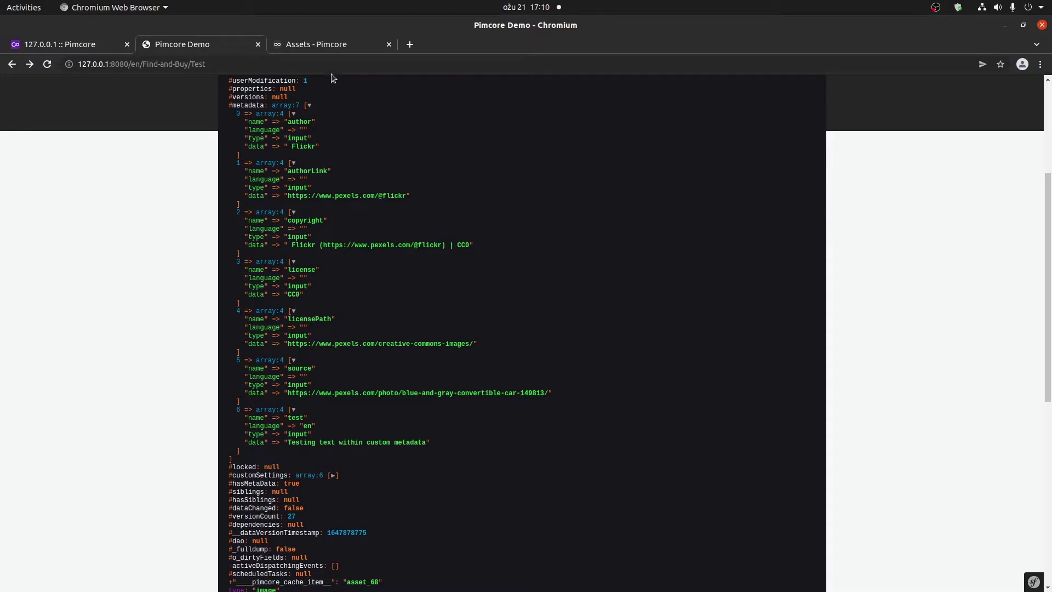
# Replace the dump with <img src="{{ asset }}" /> inside the main-content div
pyautogui.click(335, 44)
pyautogui.scroll(-5, 516, 341)
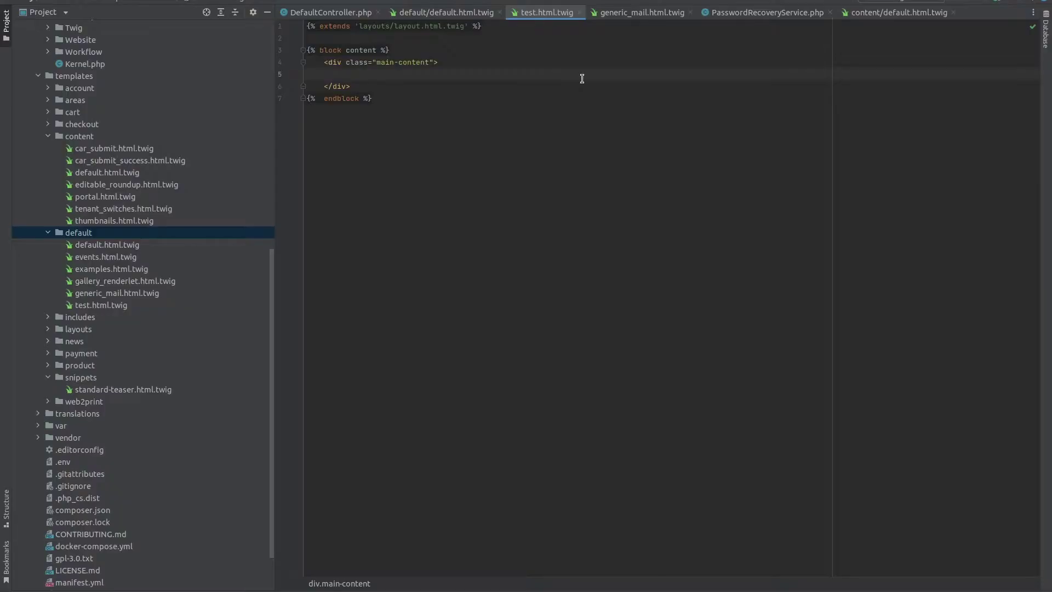
pyautogui.write('img>')
pyautogui.press('Left')
pyautogui.write('/')
pyautogui.write('src')
pyautogui.press('Return')
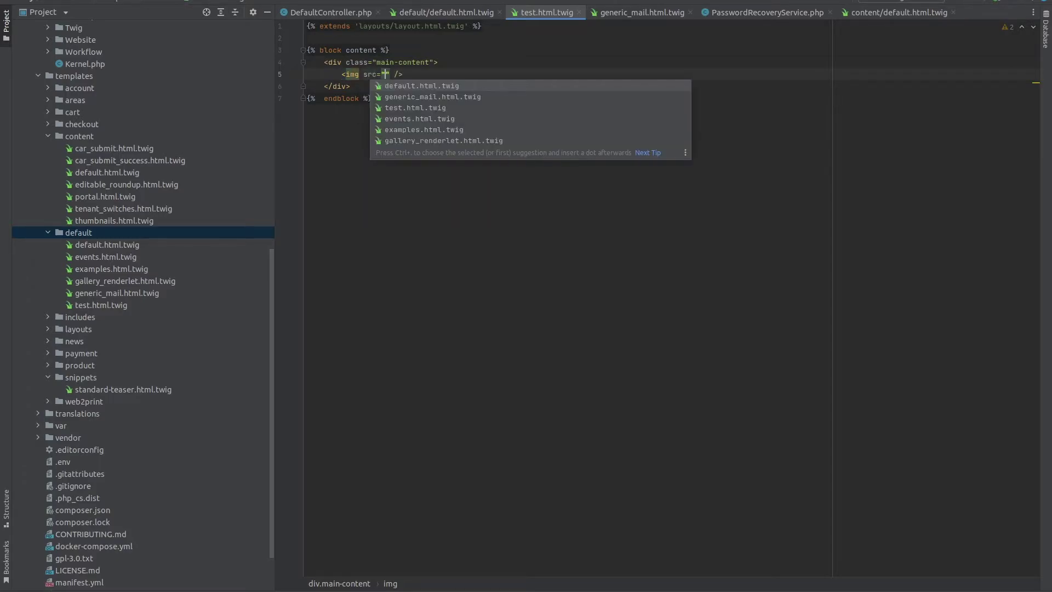
pyautogui.write('{{ asset }}')
pyautogui.click(568, 54)
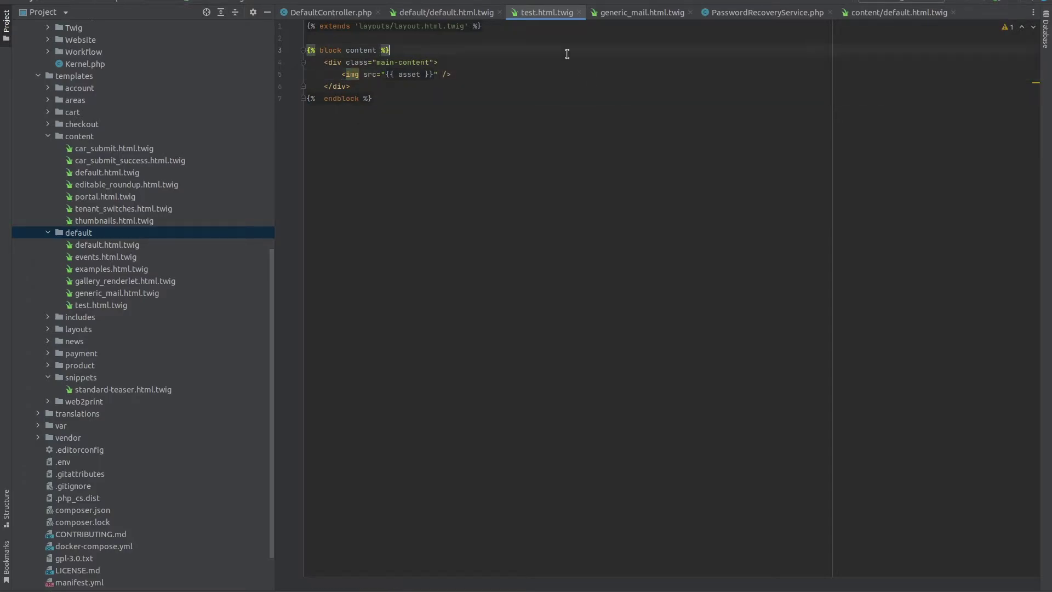
pyautogui.moveTo(432, 71); pyautogui.dragTo(387, 71)
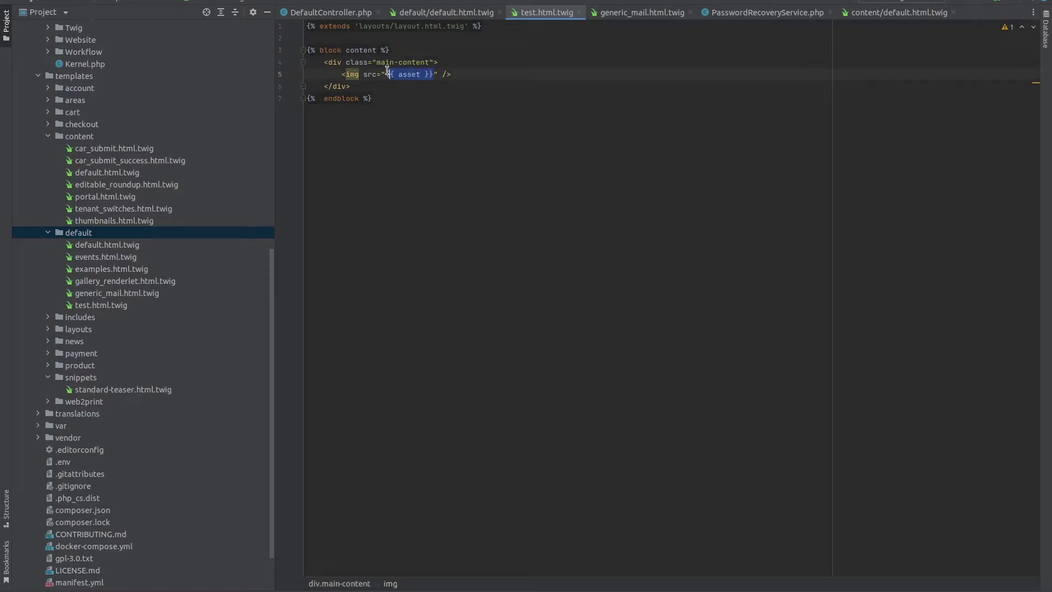
pyautogui.click(470, 63)
pyautogui.click(472, 50)
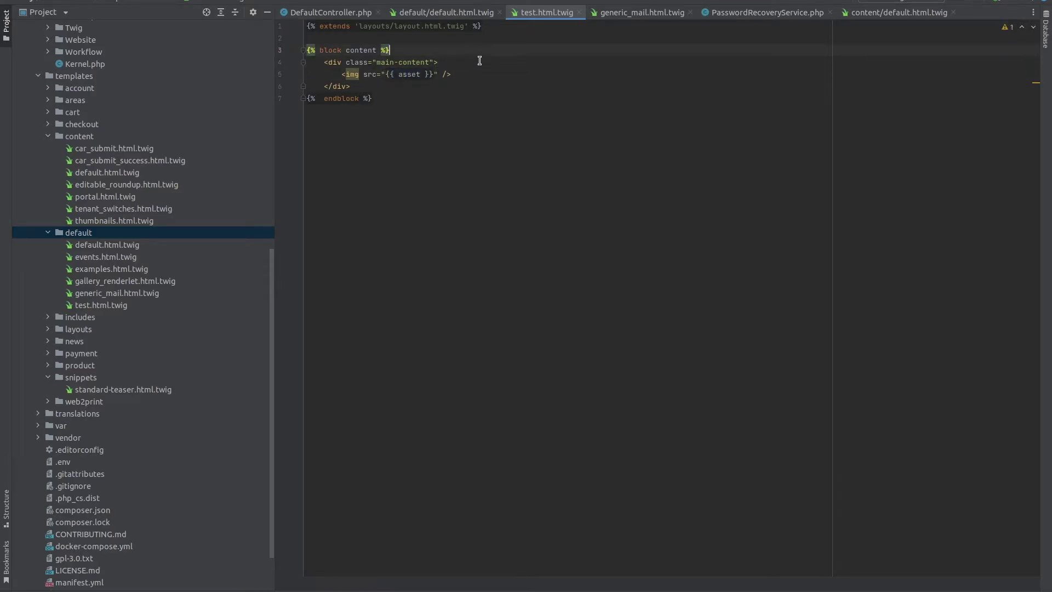
pyautogui.click(478, 37)
# Reload the live Testing page to see the blue roadster image rendered
pyautogui.hotkey('alt', 'Tab')
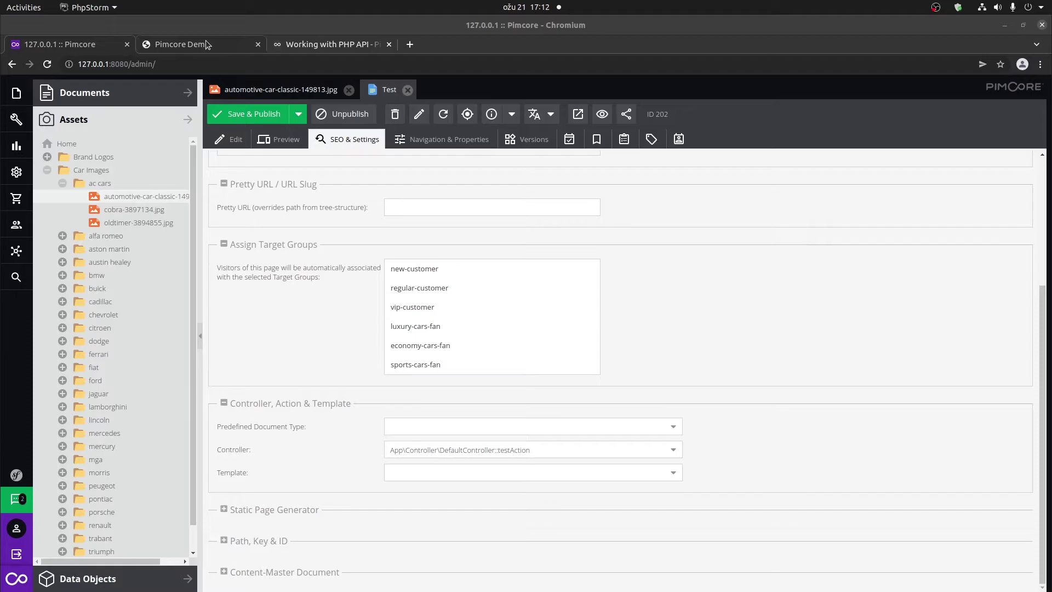
pyautogui.click(182, 44)
pyautogui.click(47, 64)
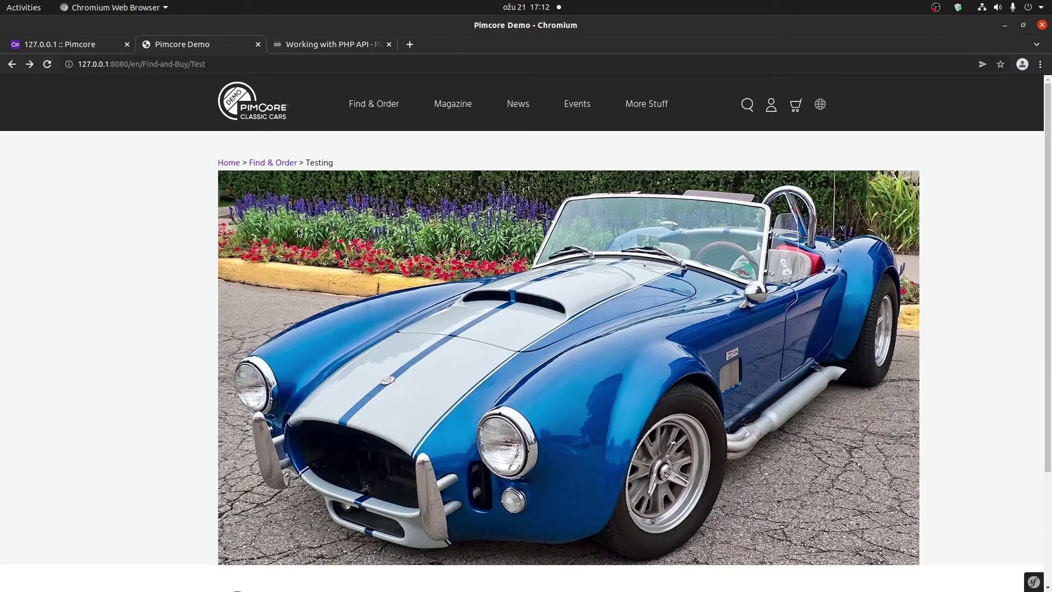
pyautogui.scroll(-1, 612, 446)
pyautogui.scroll(1, 612, 446)
pyautogui.hotkey('alt', 'Tab')
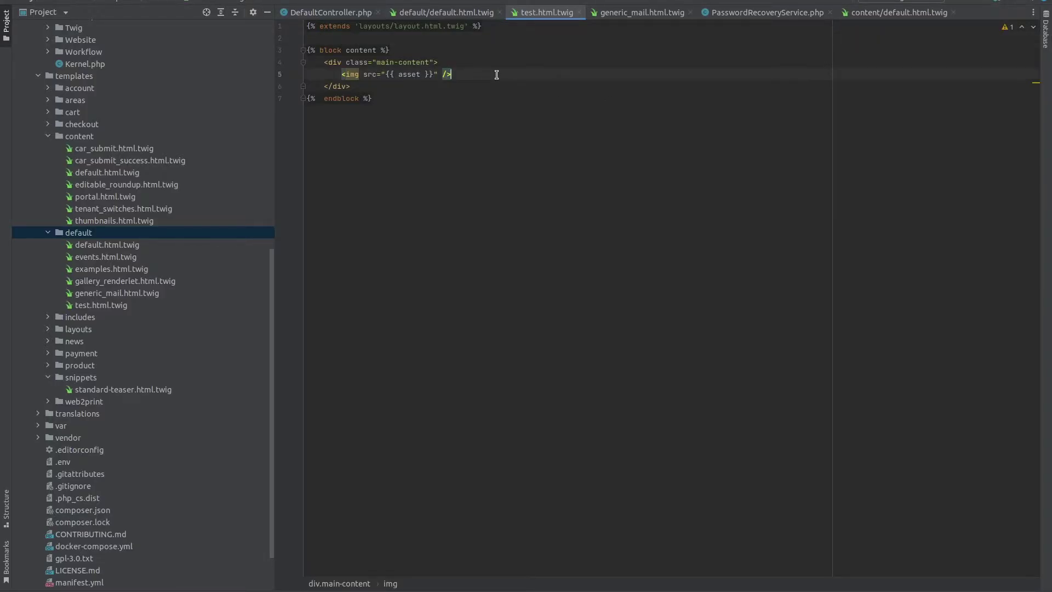
# Add {{ asset.getMetaData('test') }} on a new line below the img tag
pyautogui.press('Return')
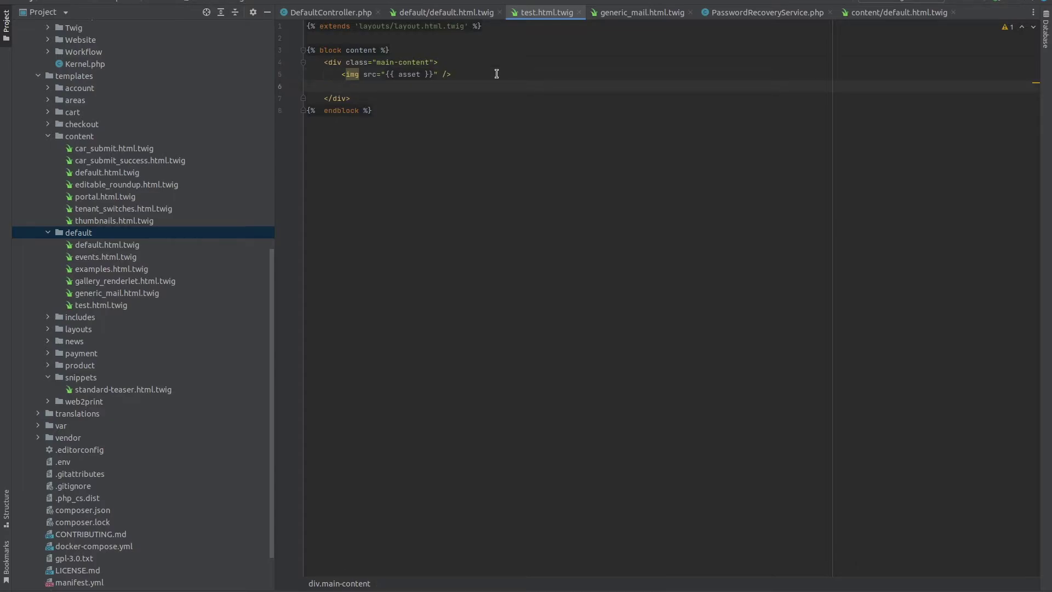
pyautogui.write('{{ asset.getMa')
pyautogui.write("taData('test")
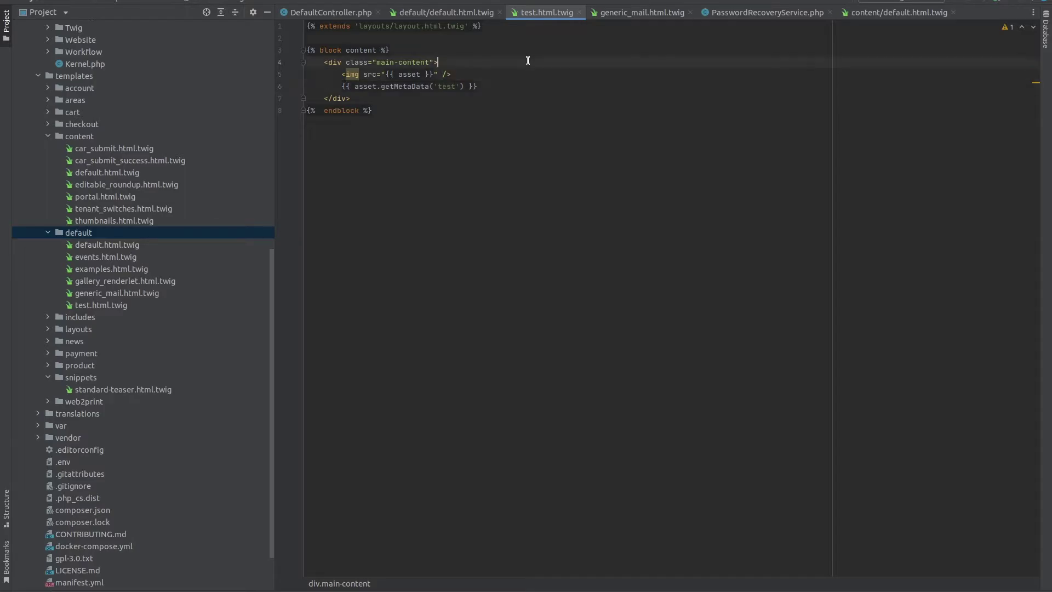
pyautogui.hotkey('alt', 'Tab')
# Reload the demo Test page and select the 'Testing text within custom metadata' caption
pyautogui.click(47, 64)
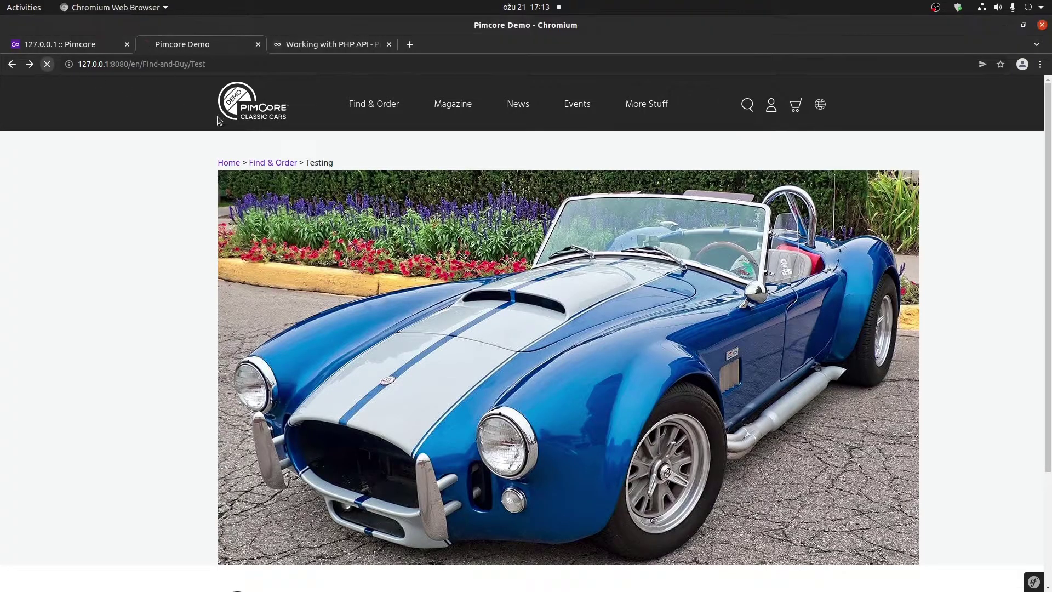
pyautogui.scroll(-2, 159, 277)
pyautogui.scroll(-2, 159, 277)
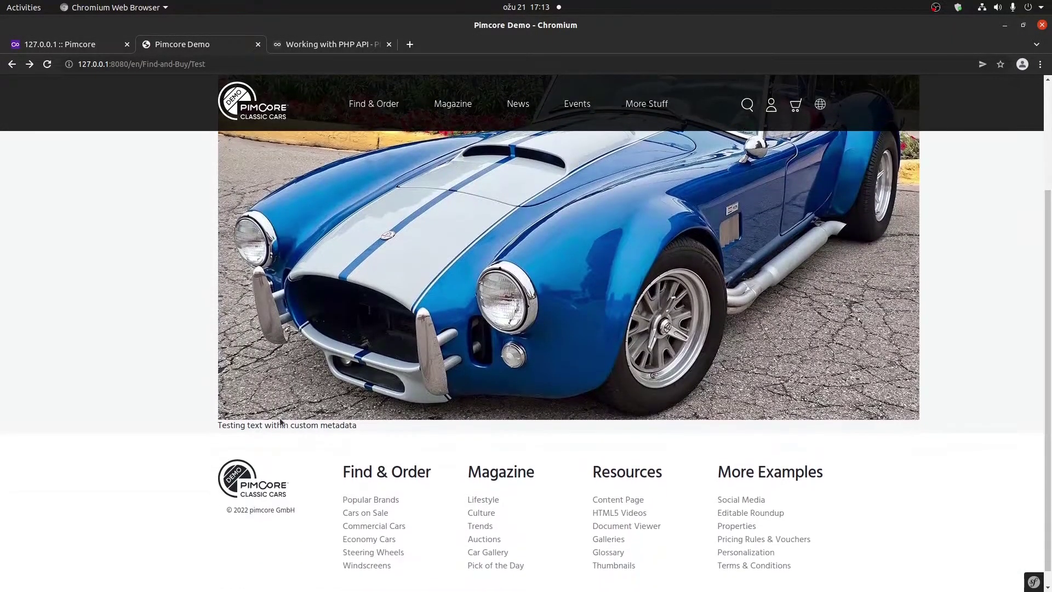
pyautogui.doubleClick(280, 426)
pyautogui.moveTo(317, 434); pyautogui.dragTo(213, 429)
# Check the automotive-car-classic-149813.jpg asset's metadata in the admin, then view the demo page again
pyautogui.click(76, 40)
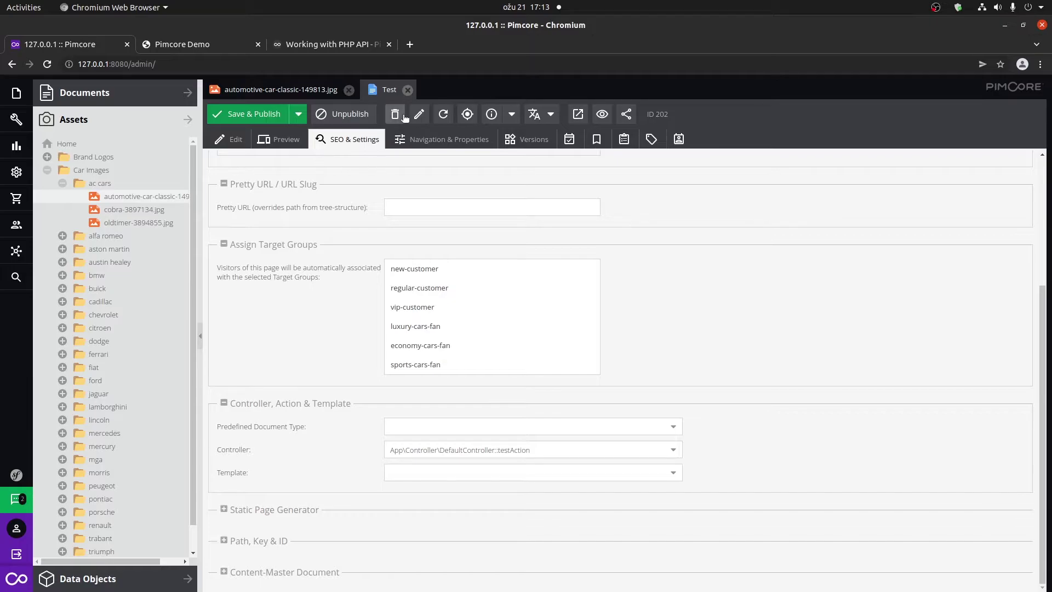
pyautogui.click(280, 90)
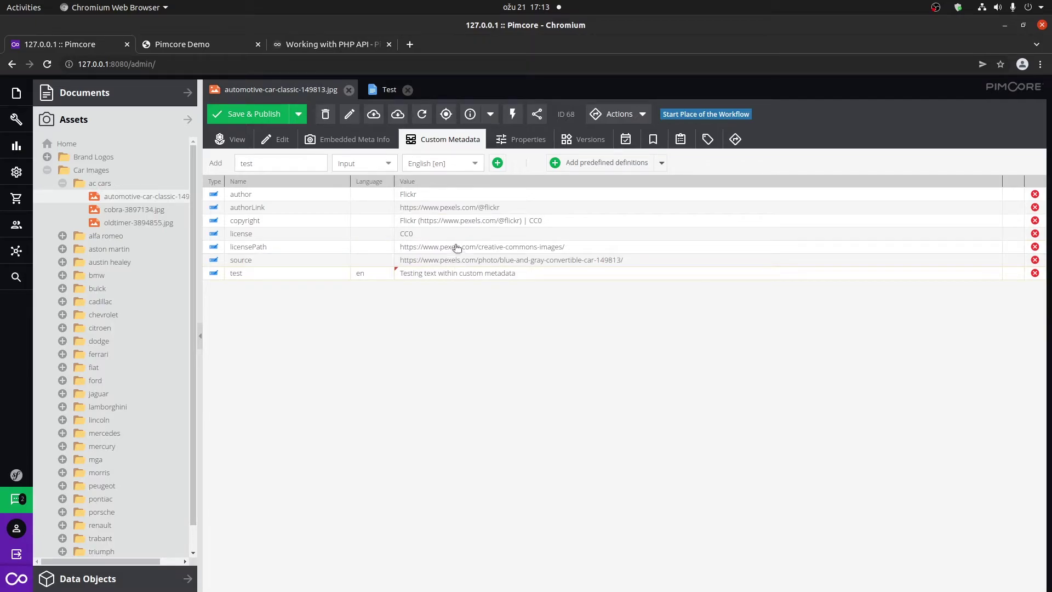
pyautogui.hotkey('alt', 'Tab')
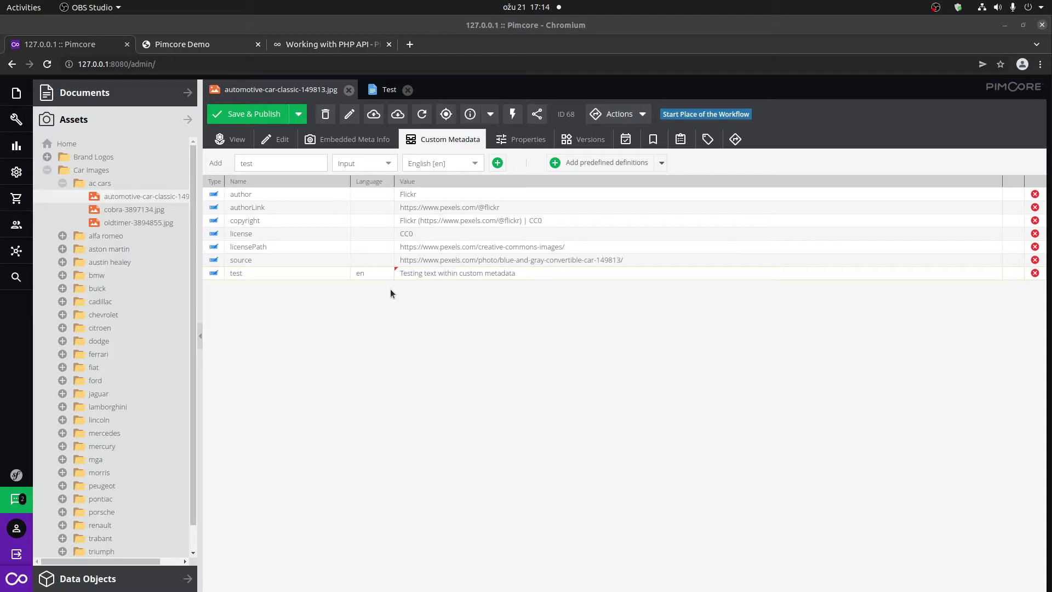
pyautogui.click(203, 42)
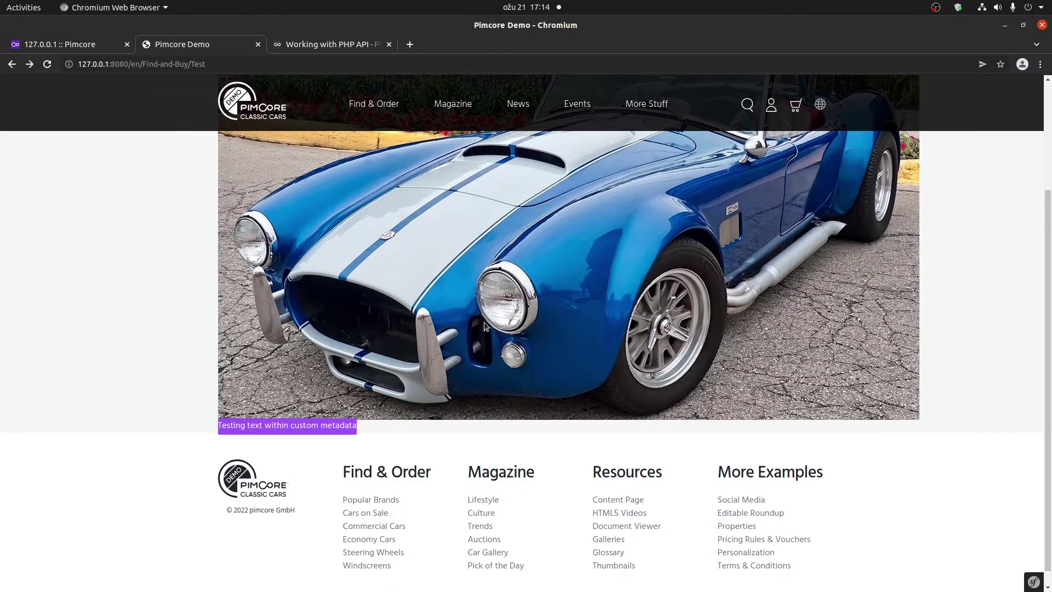
pyautogui.scroll(3, 484, 326)
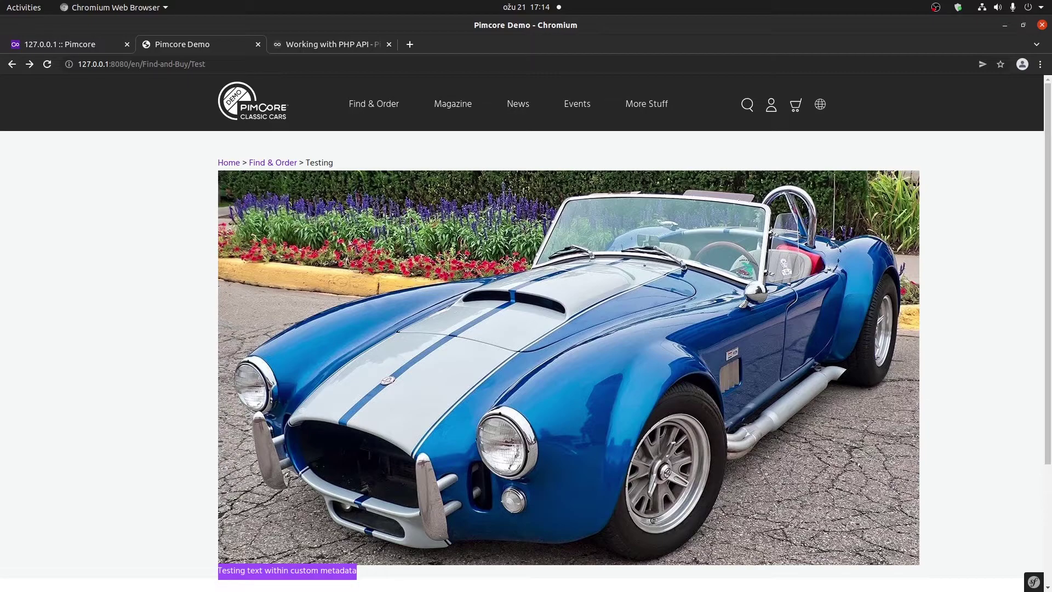
# Go to Settings > Thumbnails > Image Thumbnails and add a new thumbnail definition
pyautogui.click(60, 44)
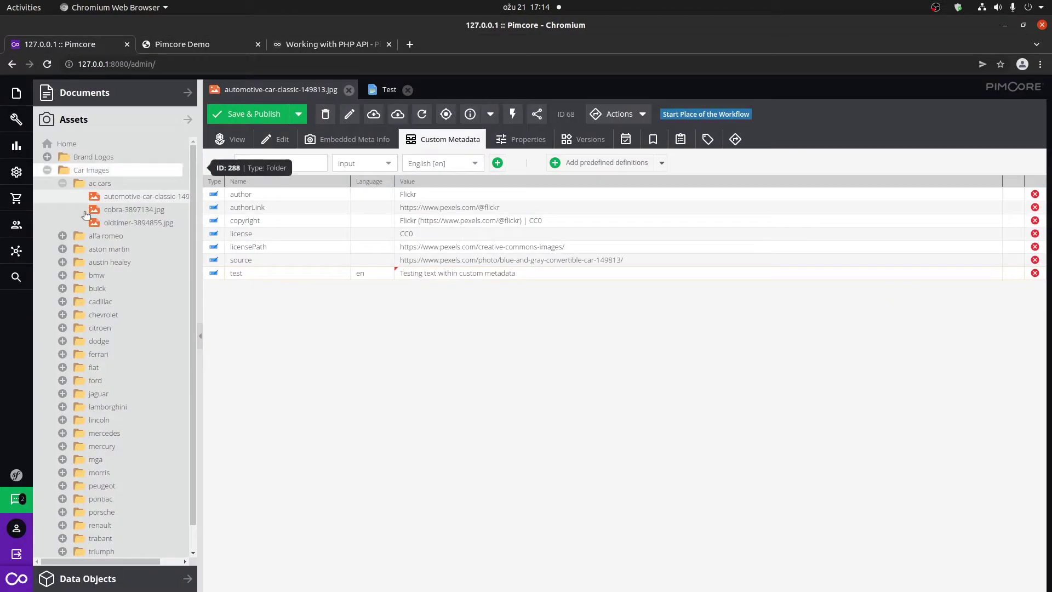
pyautogui.click(17, 173)
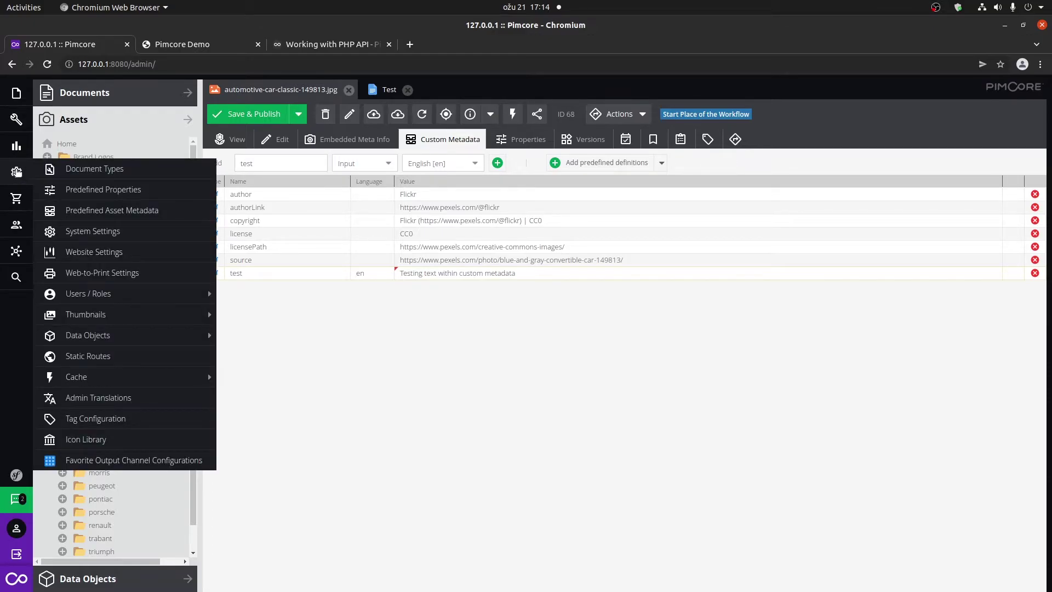
pyautogui.moveTo(130, 315)
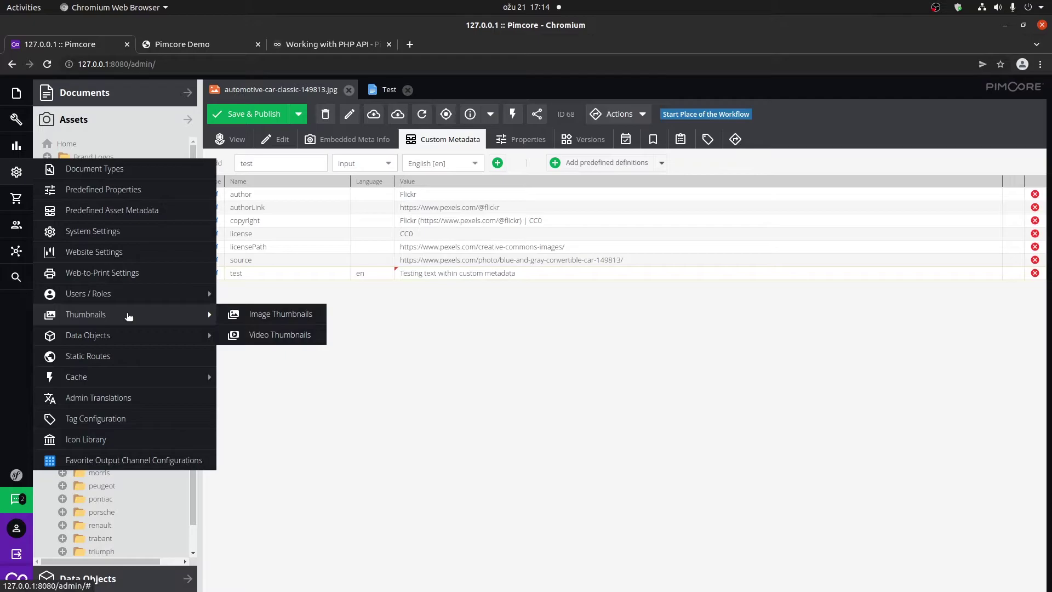
pyautogui.click(303, 317)
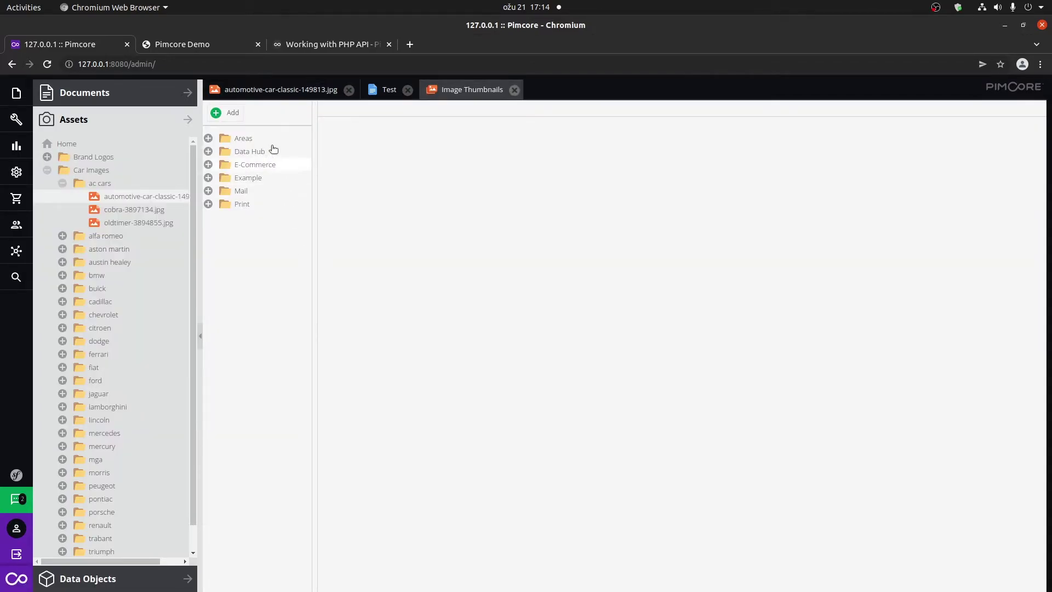
pyautogui.click(230, 114)
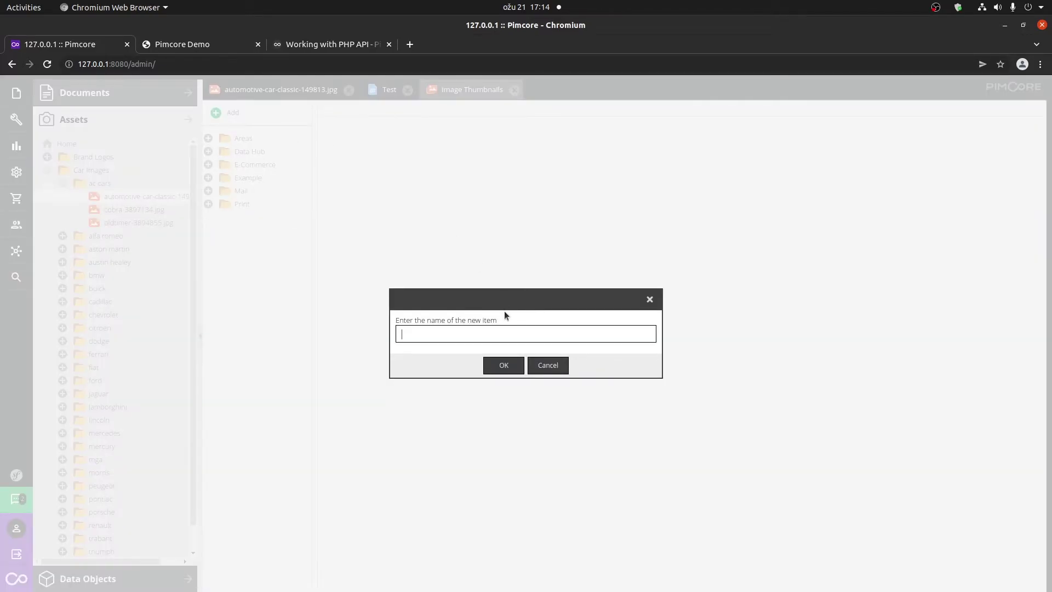
# Name the new thumbnail test_thumbnail, glance at Advanced options, and list the available transformations
pyautogui.write('test_thumbnail')
pyautogui.press('Return')
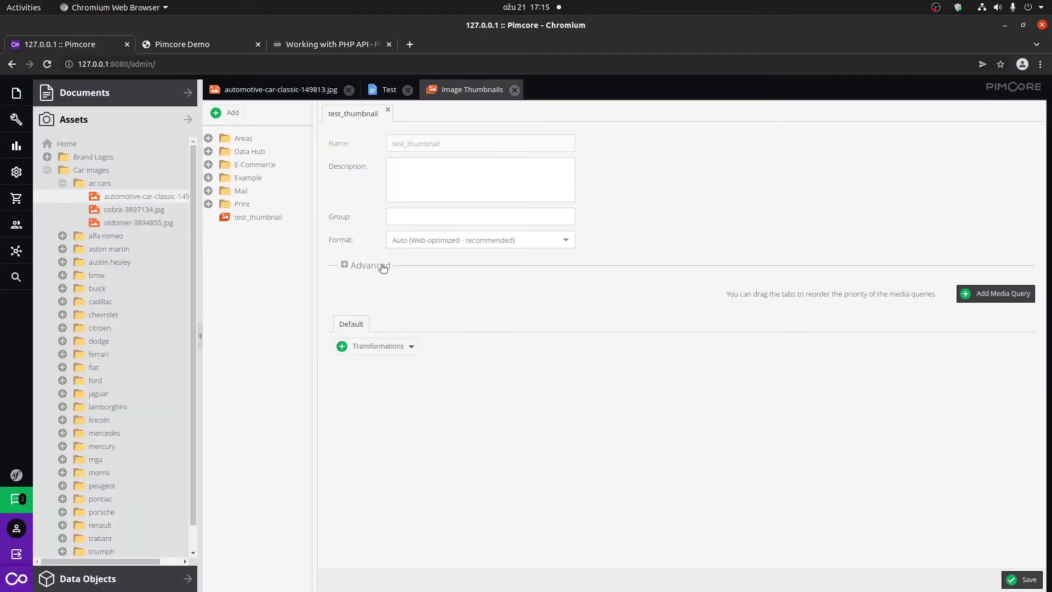
pyautogui.click(383, 268)
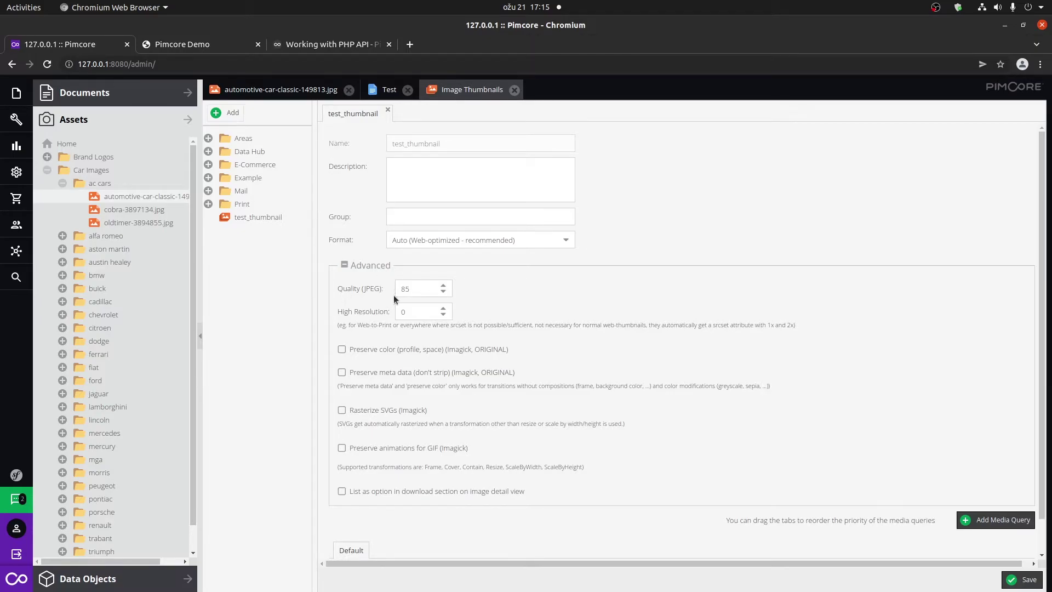
pyautogui.click(378, 268)
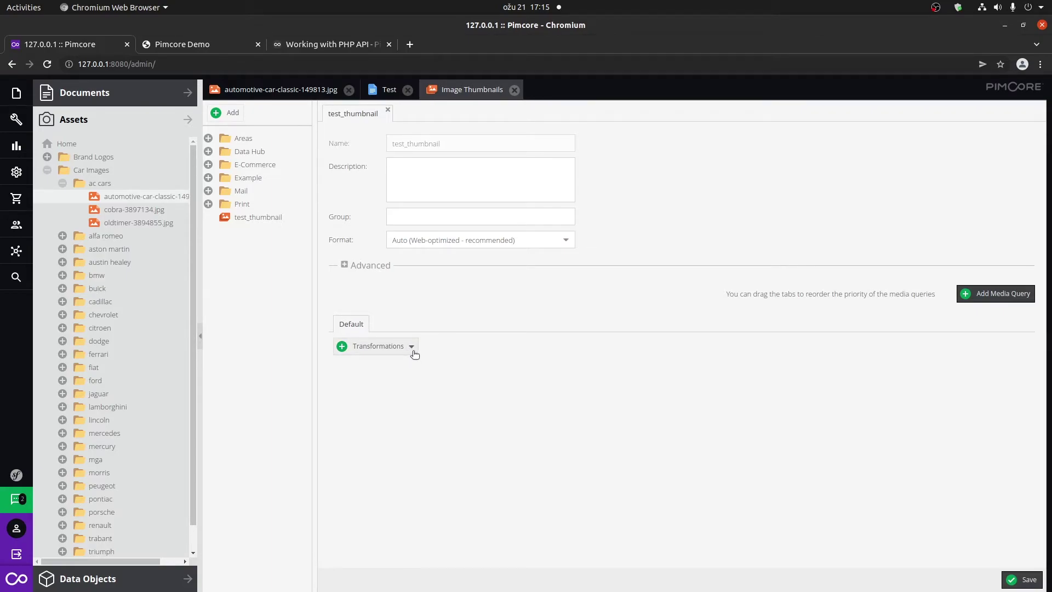
pyautogui.click(412, 346)
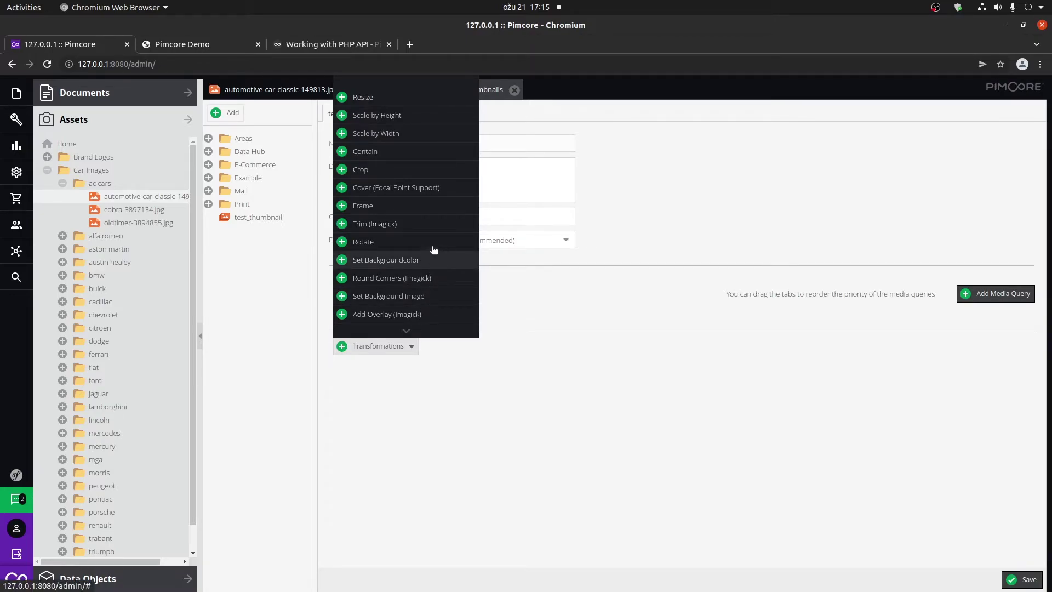
# Add a 300 × 200 Cover transformation, centered with Force resize, and save test_thumbnail
pyautogui.click(447, 187)
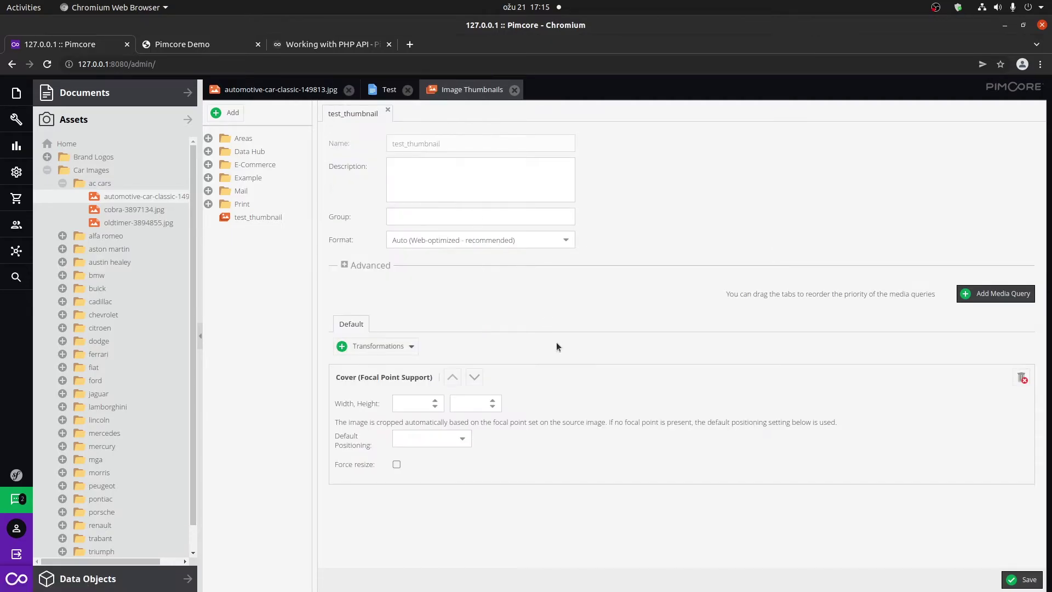
pyautogui.click(414, 401)
pyautogui.write('300')
pyautogui.click(470, 403)
pyautogui.write('200')
pyautogui.click(463, 439)
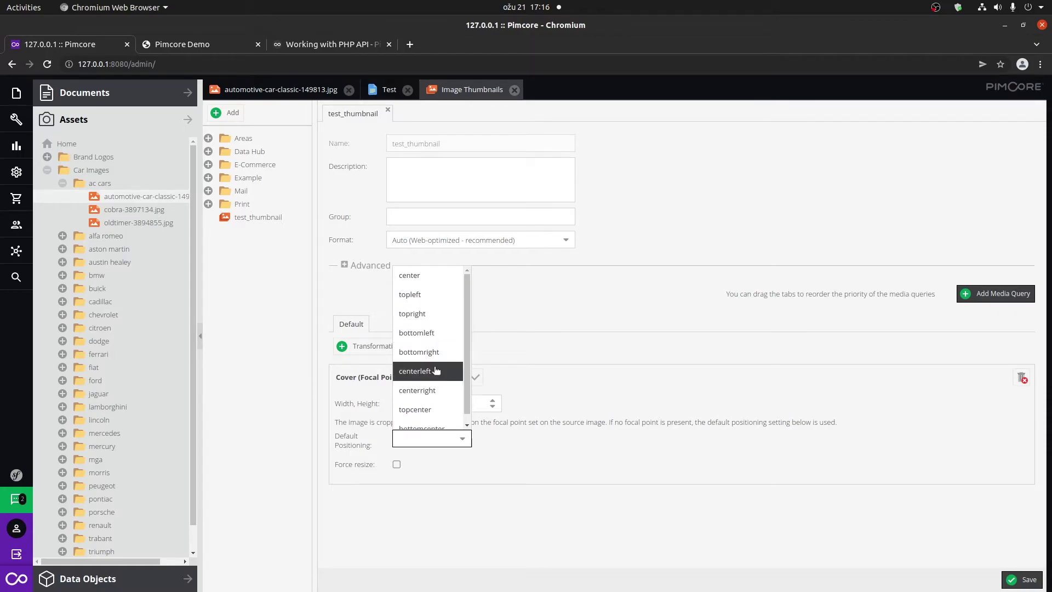
pyautogui.click(430, 283)
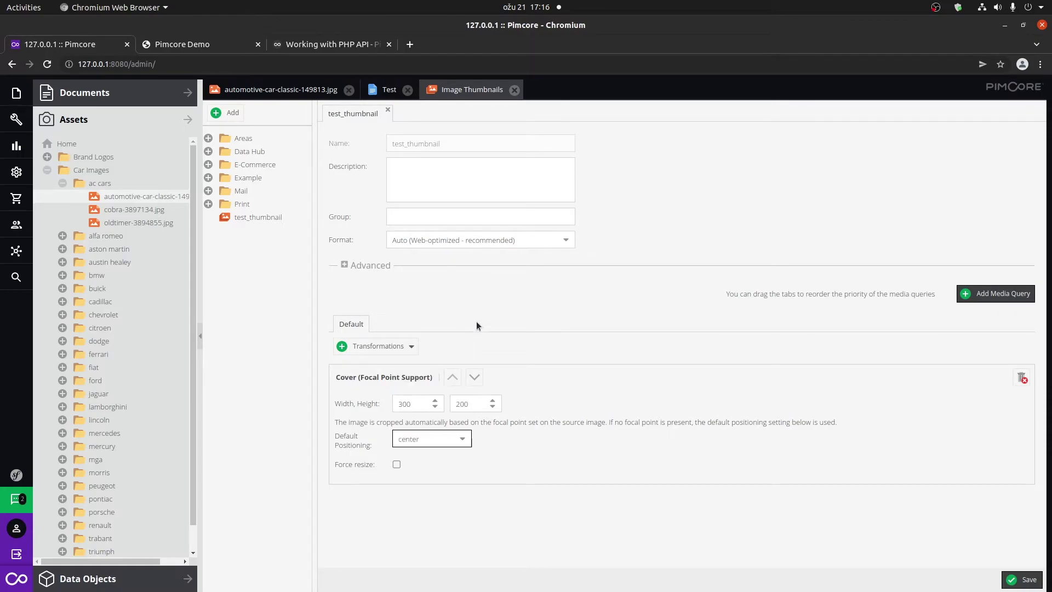
pyautogui.click(397, 464)
pyautogui.click(1022, 580)
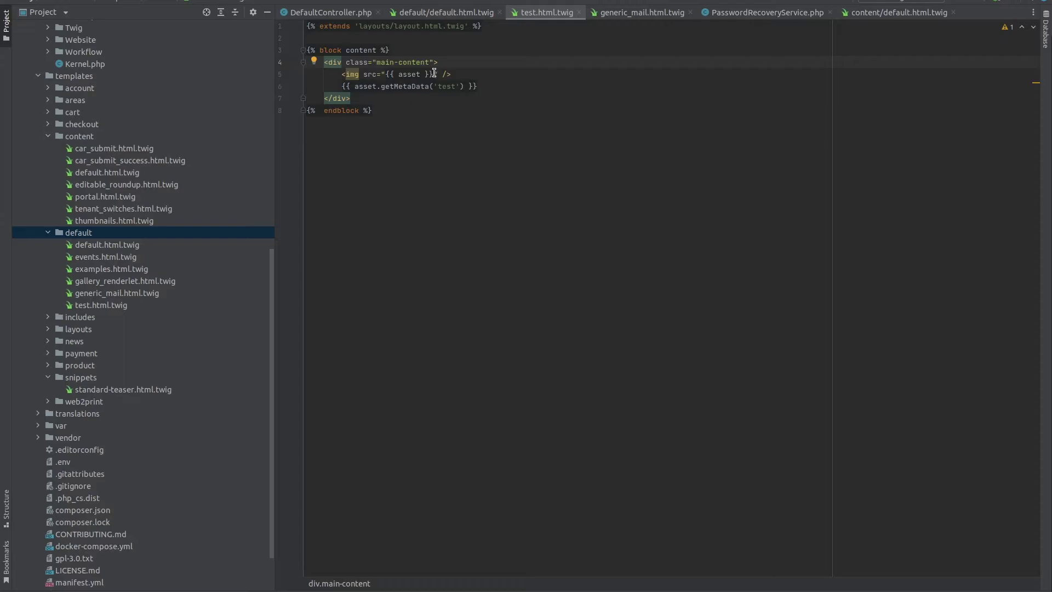
# Replace the img tag on line 5 with the asset output followed by .getThumbnail
pyautogui.moveTo(435, 74); pyautogui.dragTo(385, 74)
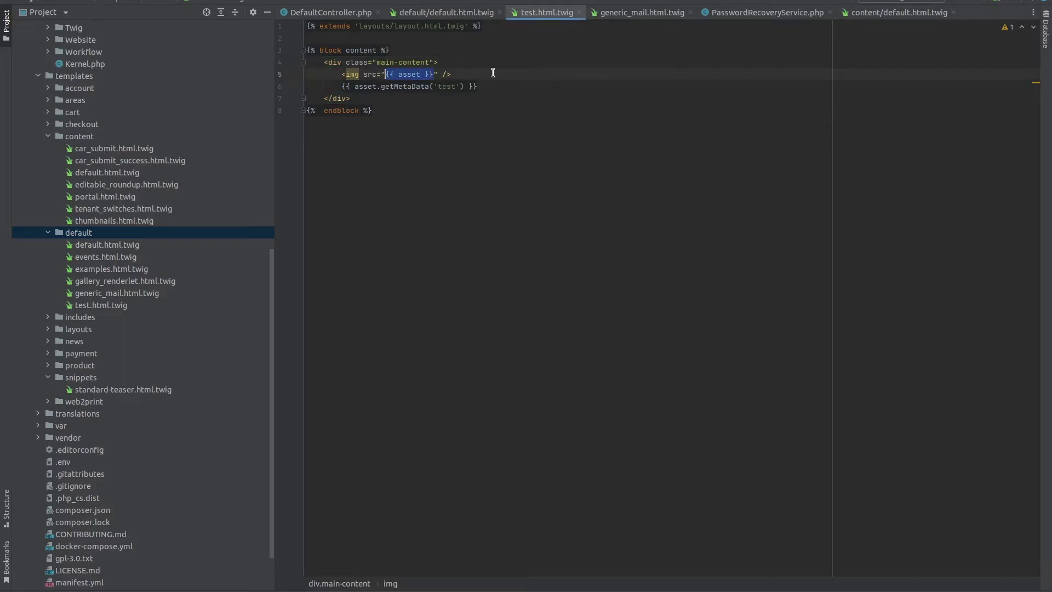
pyautogui.press('BackSpace')
pyautogui.press('End')
pyautogui.hotkey('shift', 'Home')
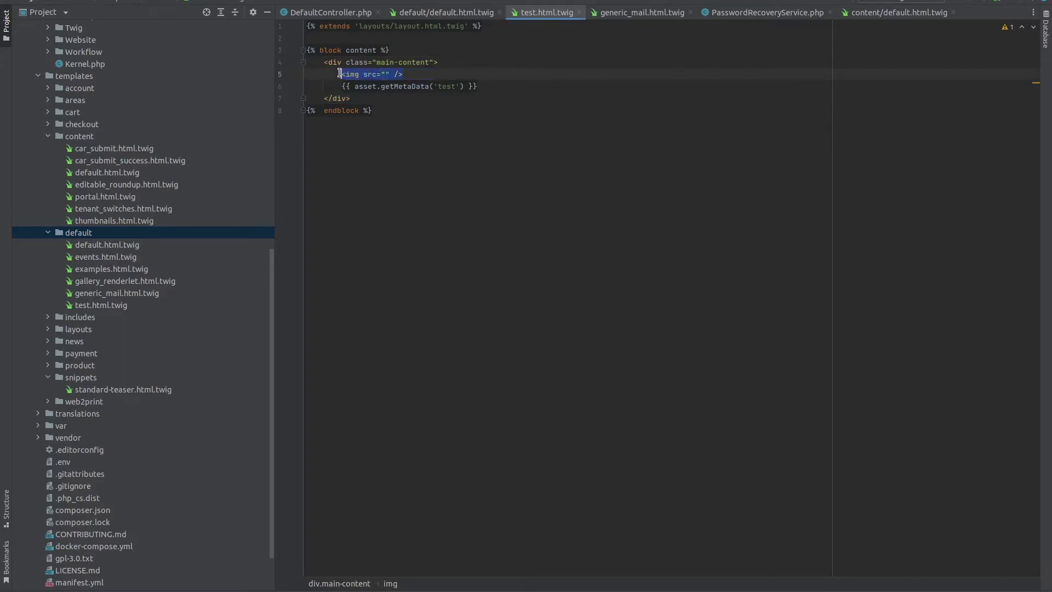
pyautogui.hotkey('ctrl', 'z')
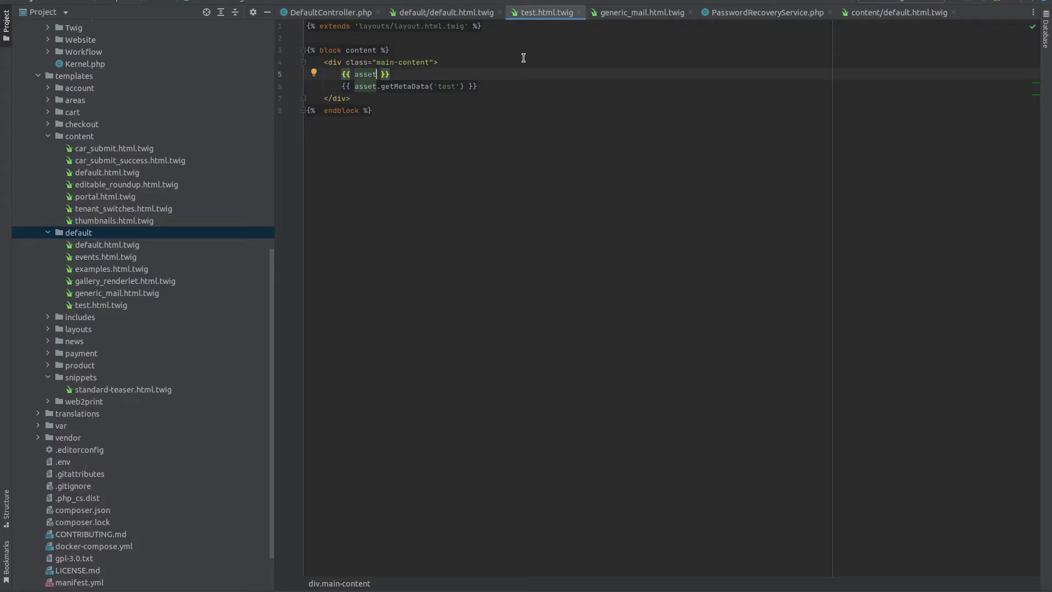
pyautogui.write('.')
pyautogui.write('getThum')
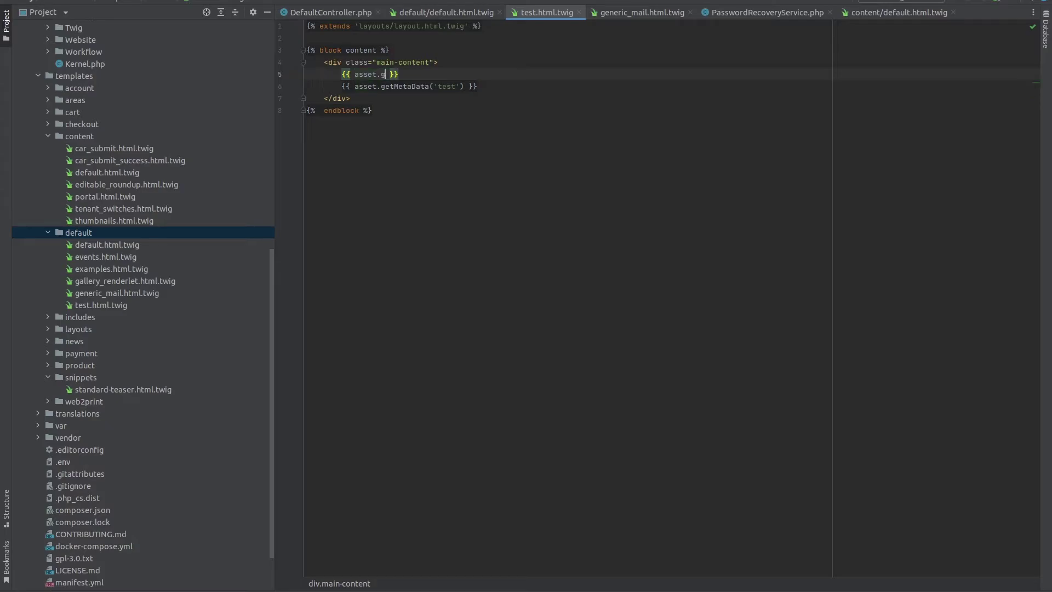
pyautogui.write('bnail')
pyautogui.press('Return')
# Complete the expression as getThumbnail('test_thumbnail').getHtml() | raw
pyautogui.write("'test_thumbi")
pyautogui.press('BackSpace')
pyautogui.write('nail')
pyautogui.press('Right')
pyautogui.press('Right')
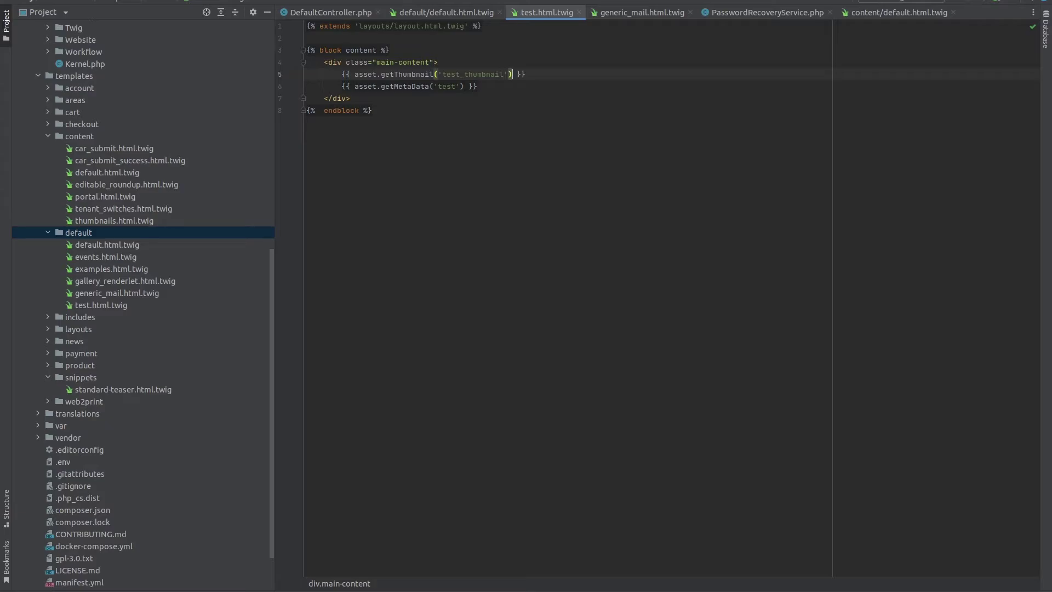
pyautogui.write('.getHtml(')
pyautogui.press('Right')
pyautogui.press('Right')
pyautogui.write('| raw')
pyautogui.click(577, 74)
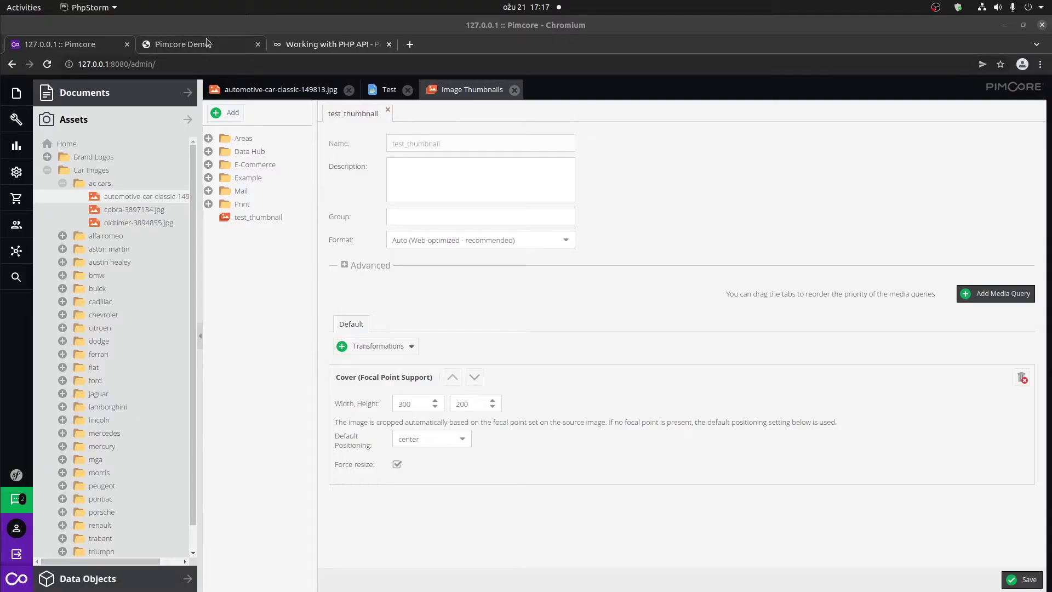
# Reload the demo Testing page to view the 300 × 200 car thumbnail, then select line 5's thumbnail call
pyautogui.click(154, 49)
pyautogui.click(48, 64)
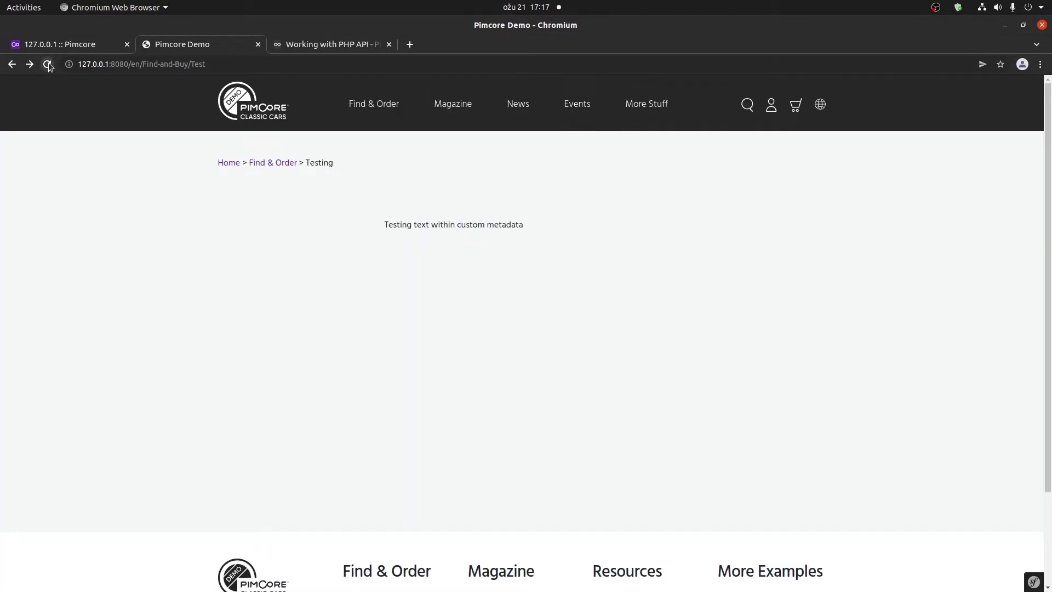
pyautogui.moveTo(300, 258)
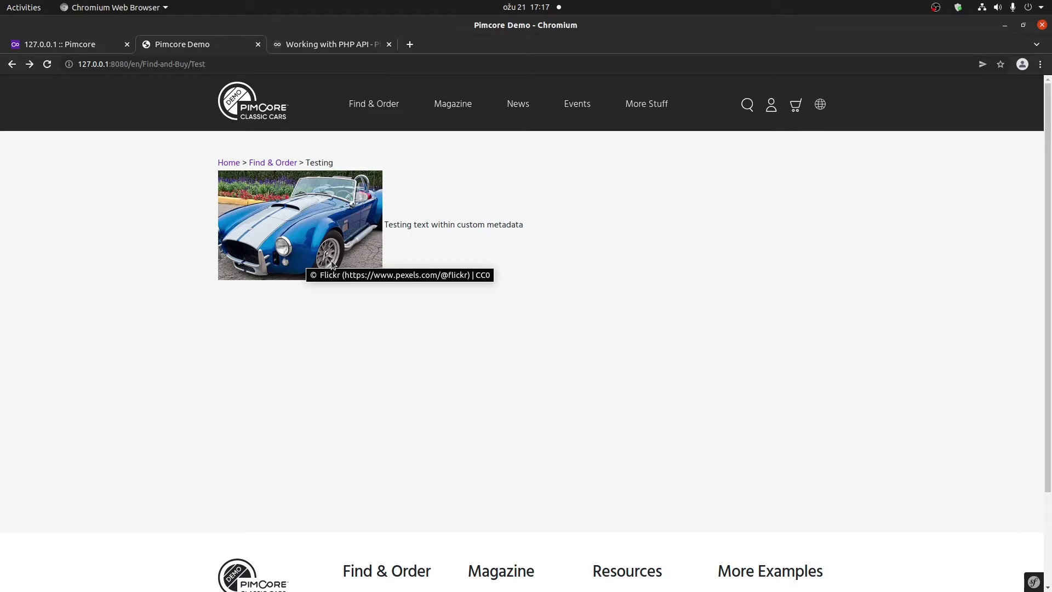
pyautogui.click(47, 64)
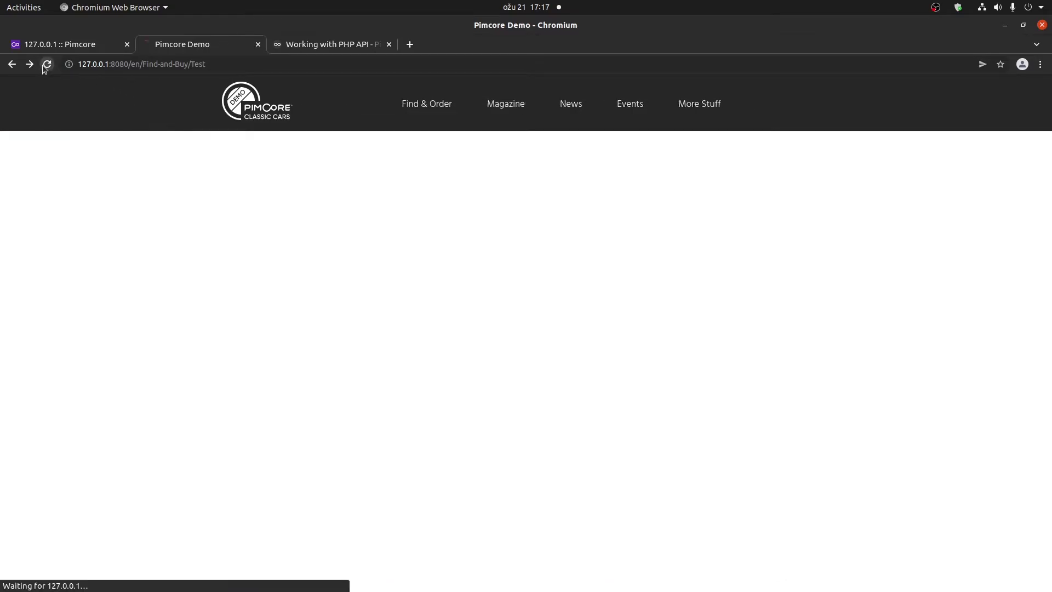
pyautogui.moveTo(352, 248)
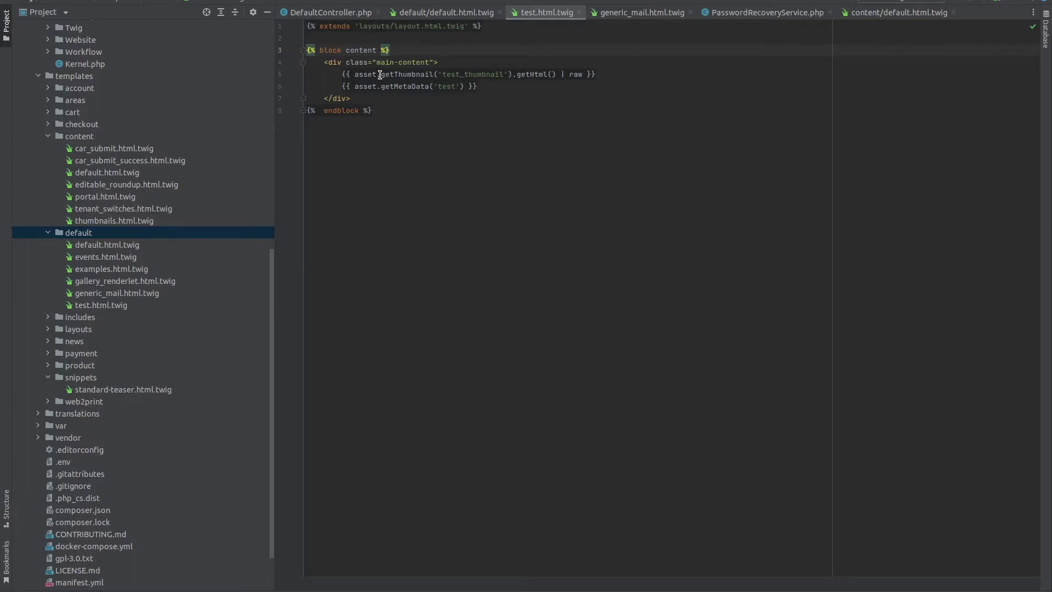
pyautogui.moveTo(381, 75); pyautogui.dragTo(500, 74)
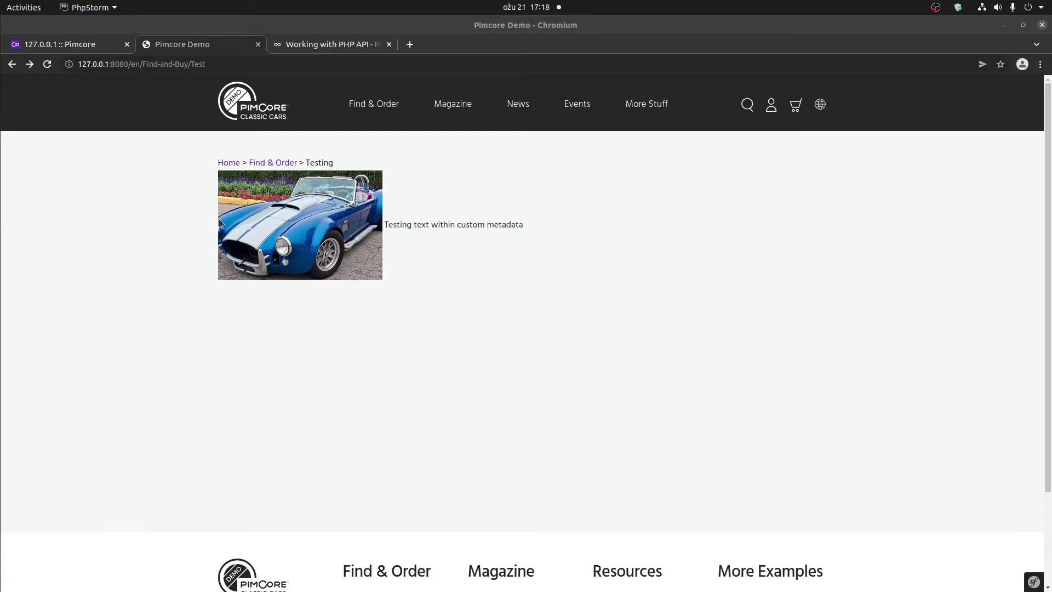
pyautogui.moveTo(303, 240)
# Change the Cover size to 500 × 300 and save test_thumbnail
pyautogui.click(83, 44)
pyautogui.doubleClick(415, 402)
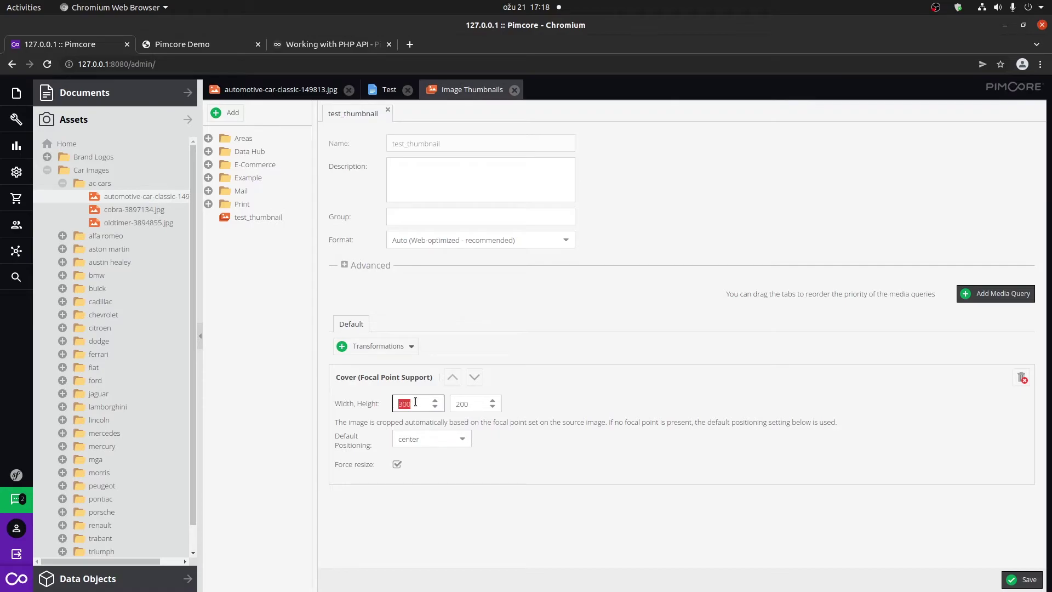
pyautogui.write('500')
pyautogui.doubleClick(464, 402)
pyautogui.write('300')
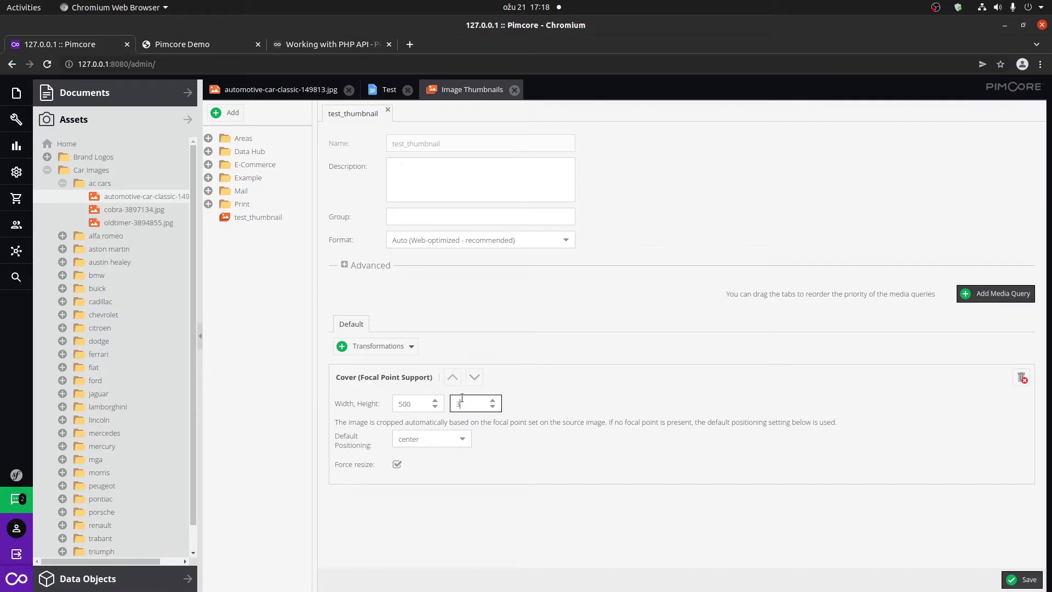
pyautogui.click(1022, 579)
# Reload the demo Testing page to see the larger car, then return to the thumbnail editor
pyautogui.click(198, 48)
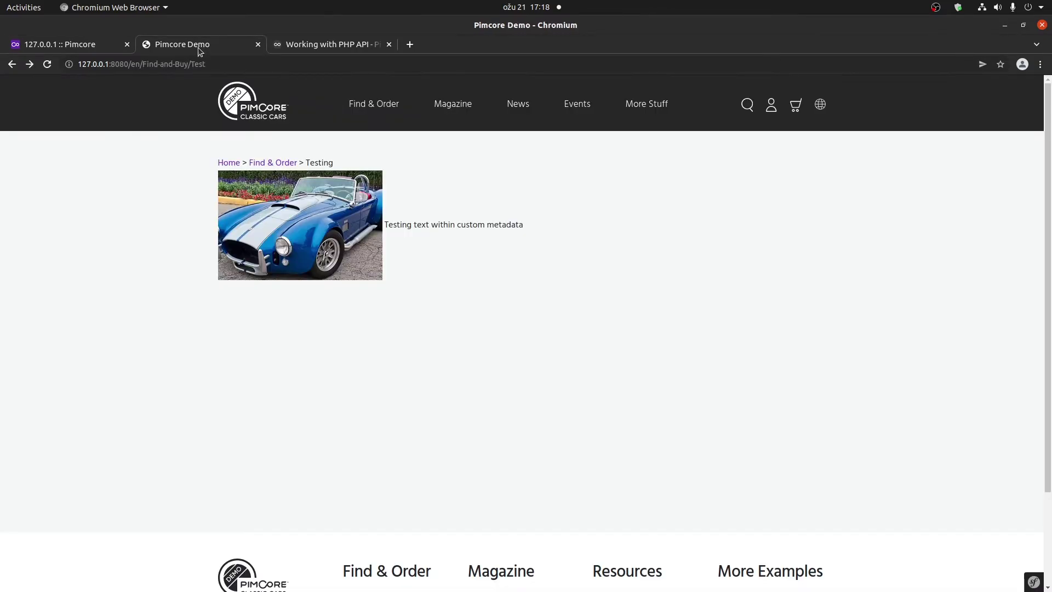
pyautogui.click(47, 63)
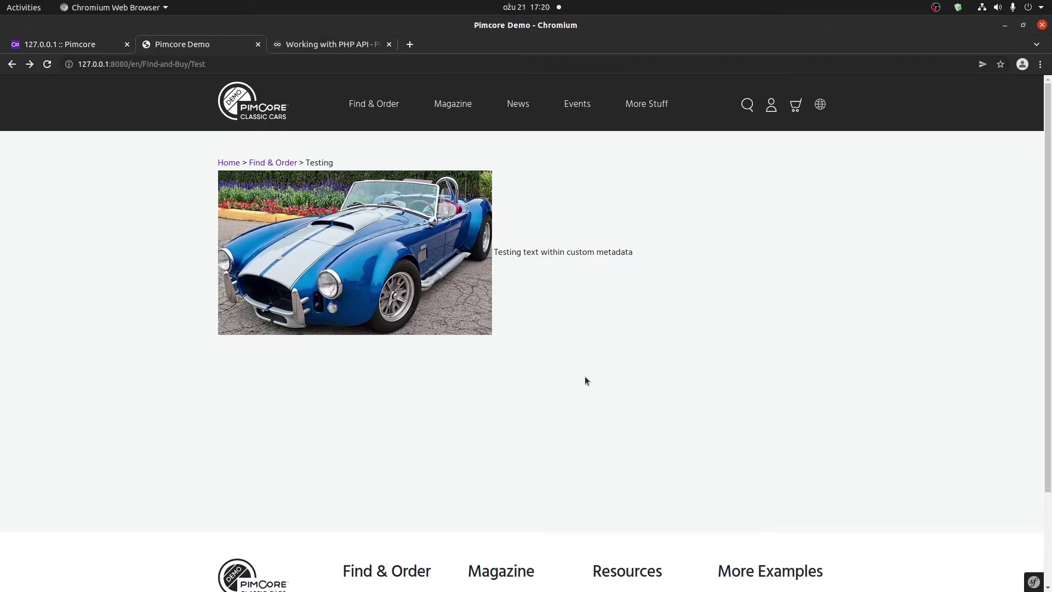
pyautogui.click(94, 47)
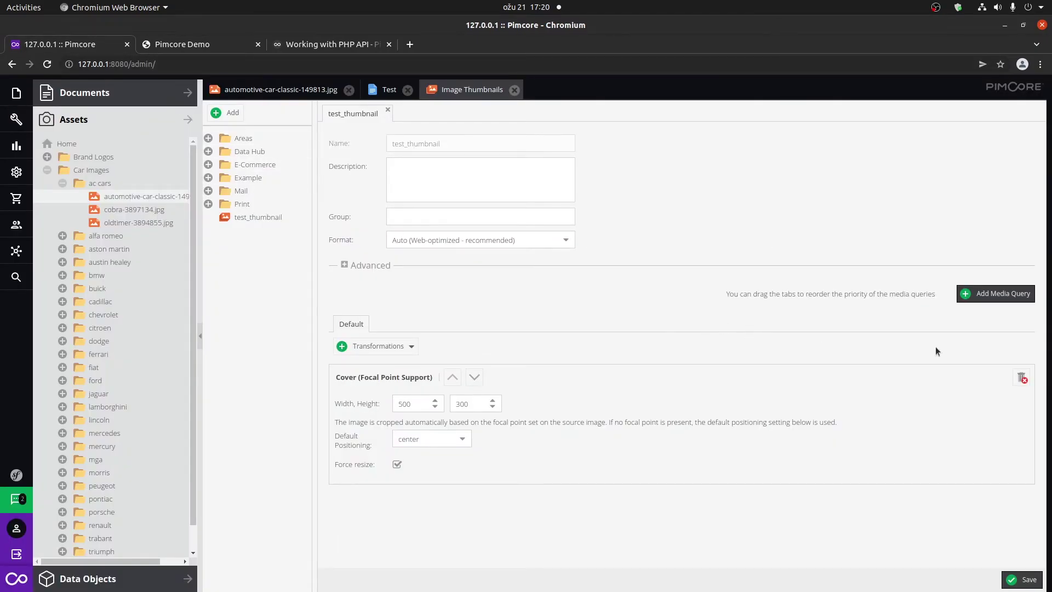
# Add a (min-width: 576px) media query to test_thumbnail and compare its transformations with the Default query
pyautogui.click(994, 296)
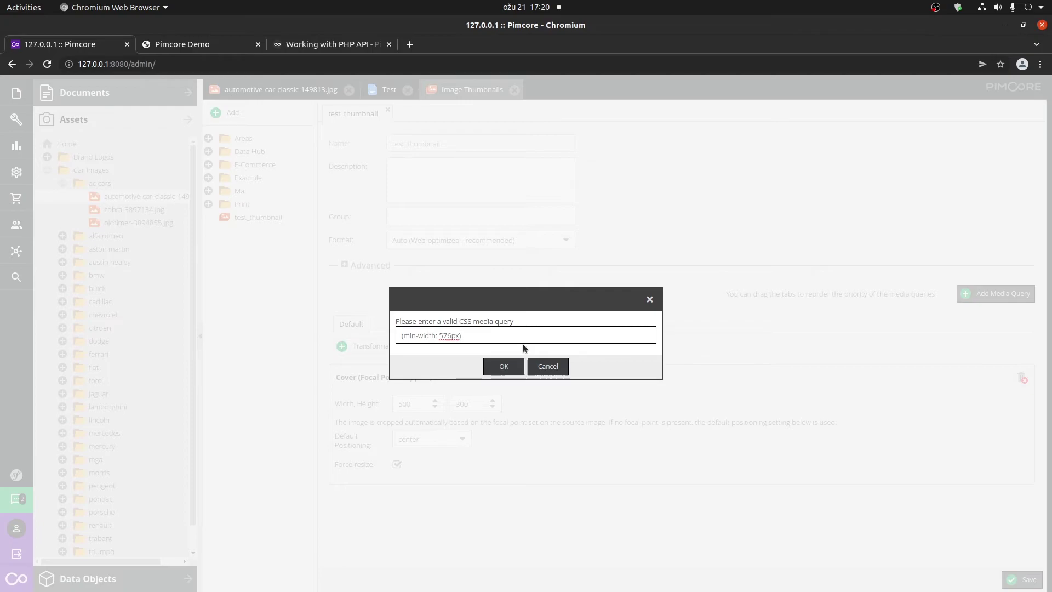
pyautogui.click(504, 365)
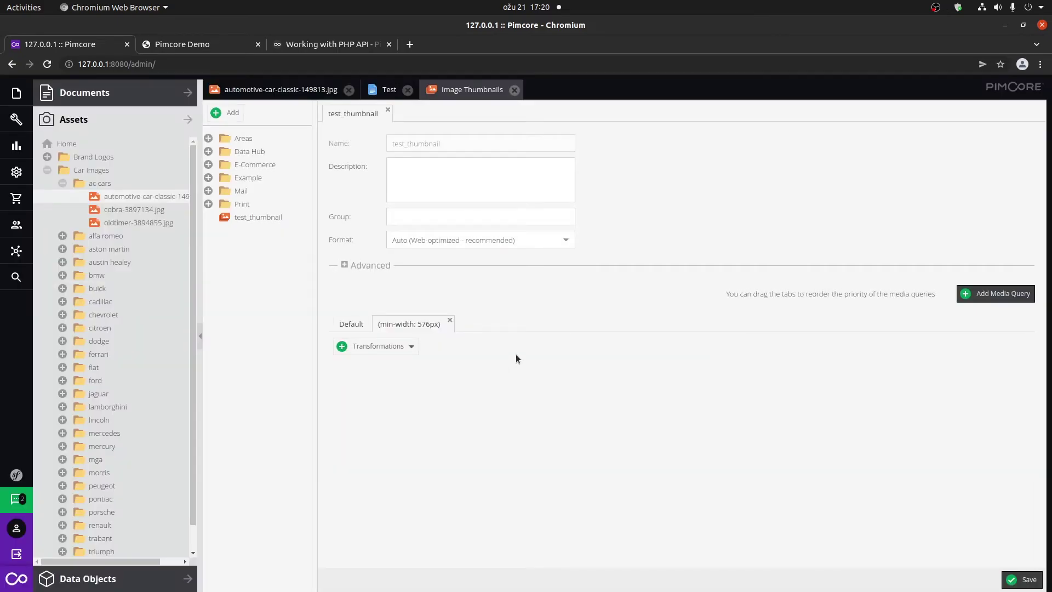
pyautogui.click(412, 347)
pyautogui.click(412, 346)
pyautogui.click(353, 327)
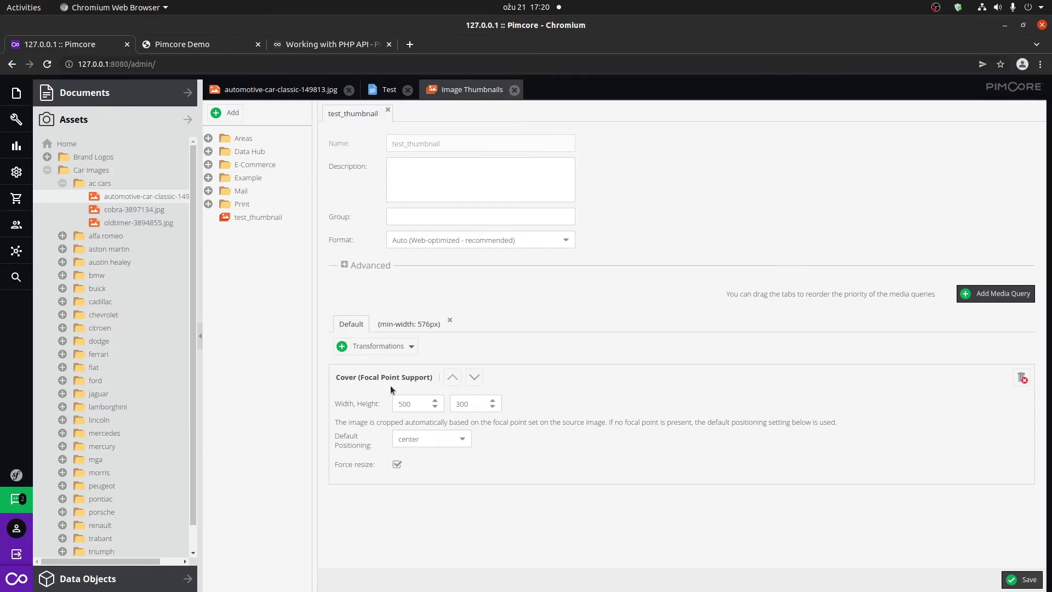
pyautogui.click(405, 325)
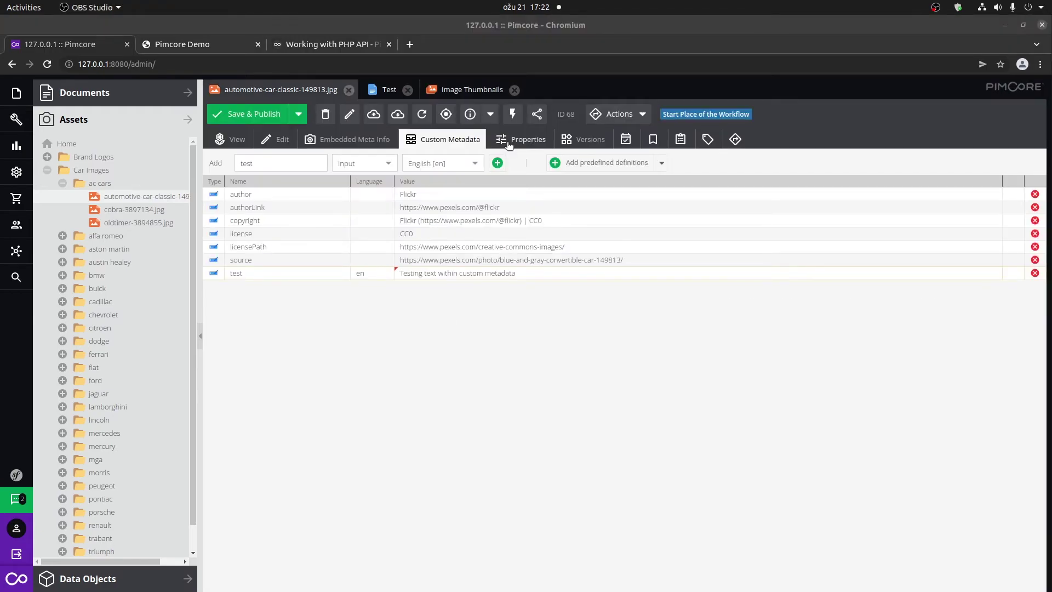
# Look through the car image's Properties, Versions, Schedule and Dependencies tabs
pyautogui.click(509, 141)
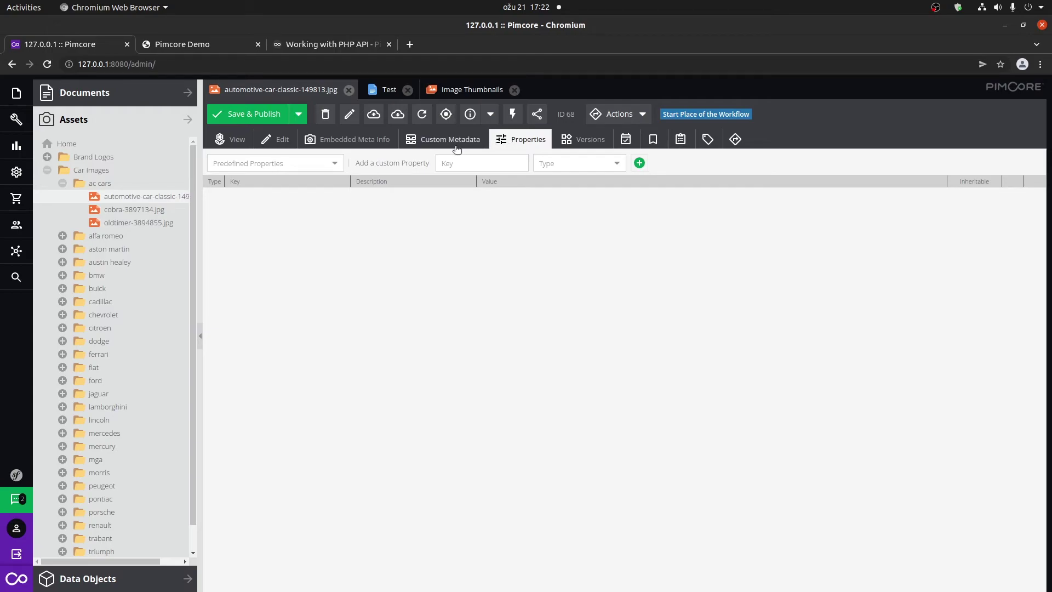
pyautogui.click(573, 144)
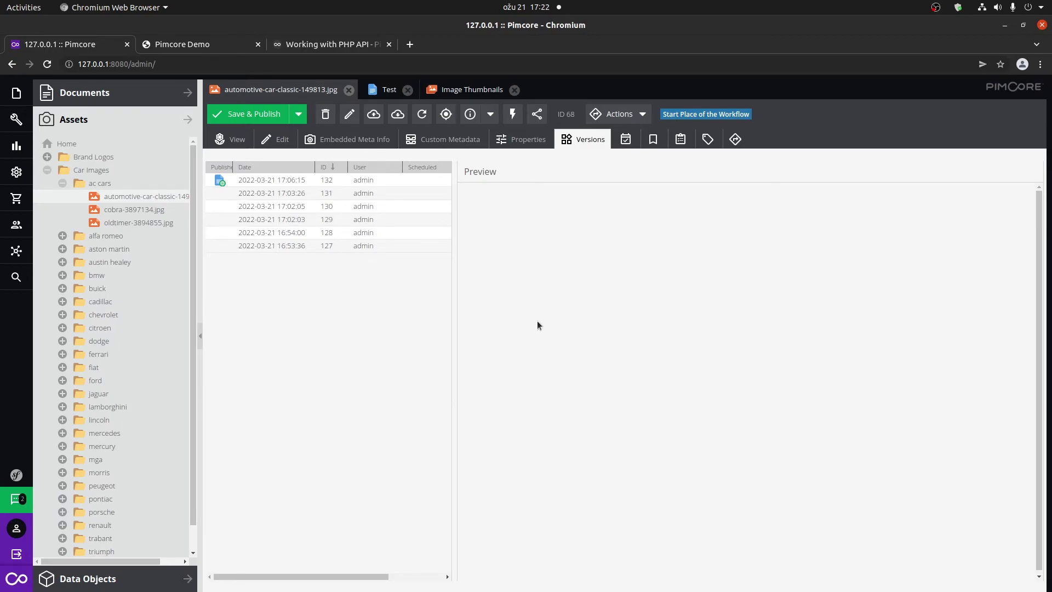
pyautogui.click(626, 141)
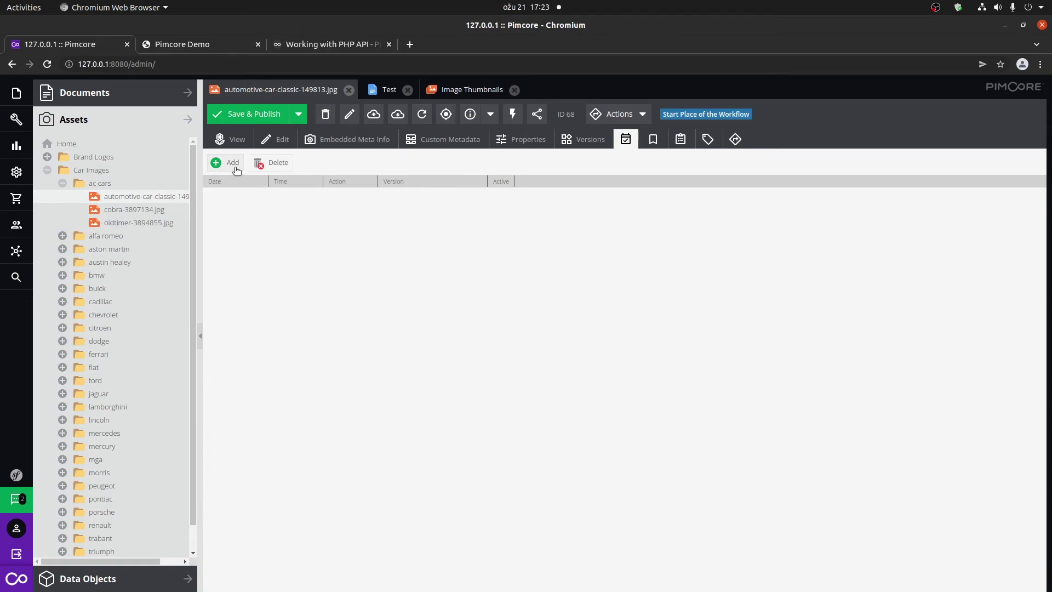
pyautogui.click(654, 144)
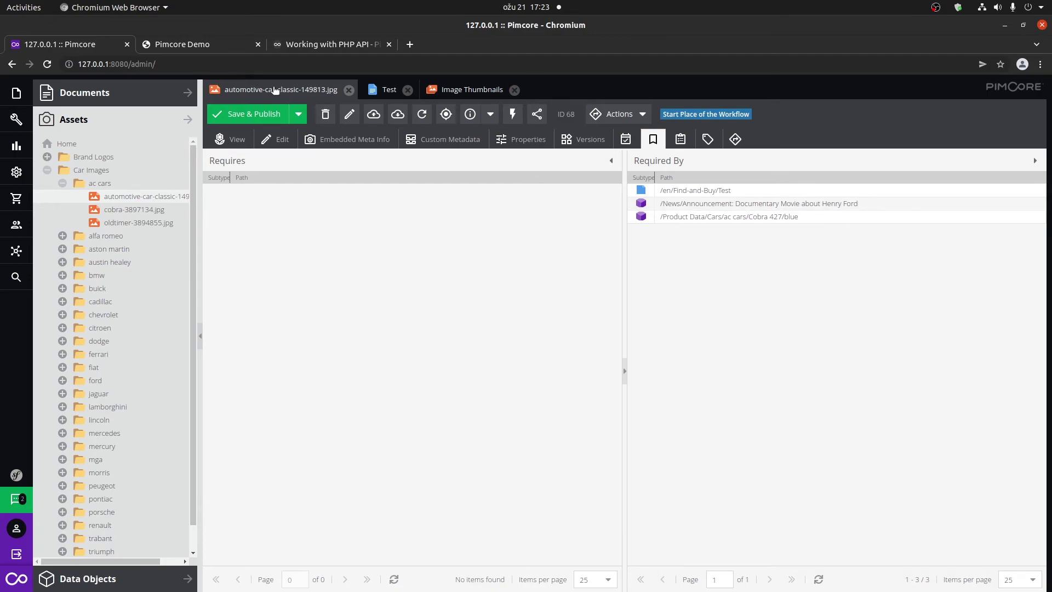
# Open the asset's Tags tab and browse the Countries, Possible Usage and Quality groups
pyautogui.click(709, 141)
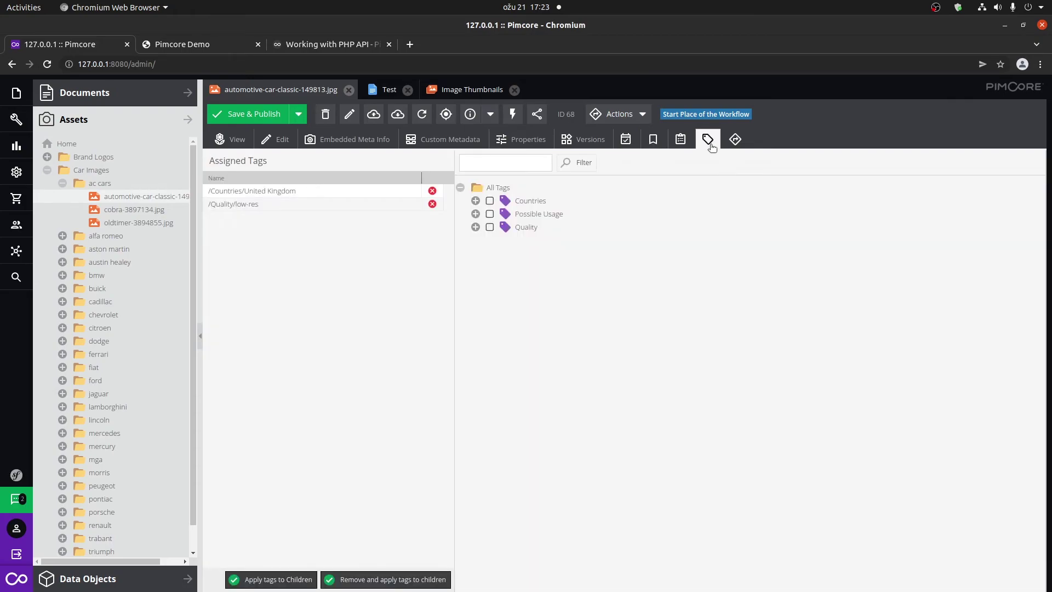
pyautogui.click(476, 200)
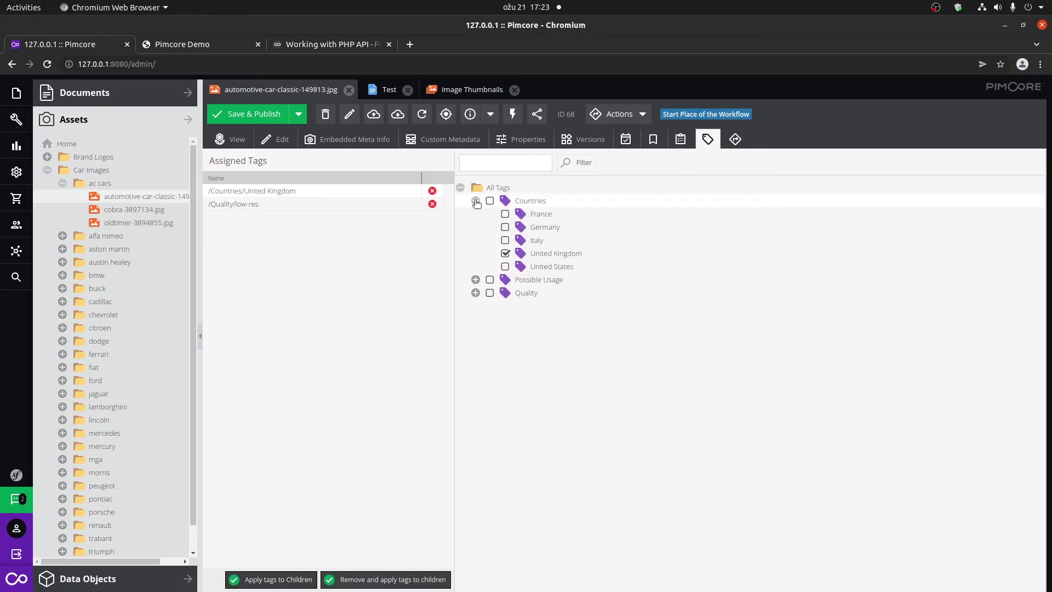
pyautogui.click(476, 201)
pyautogui.click(475, 214)
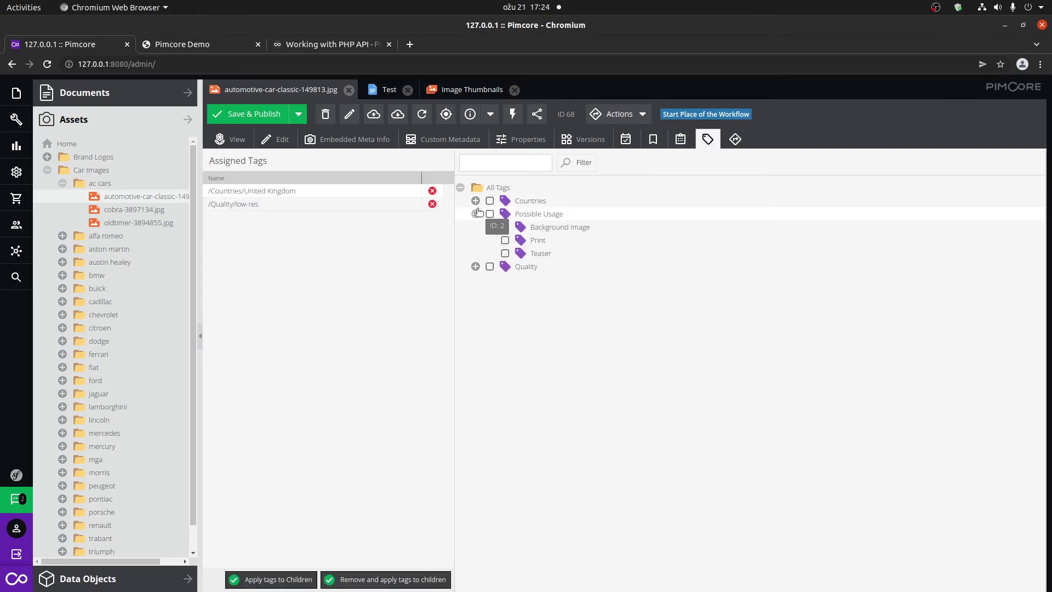
pyautogui.click(476, 214)
pyautogui.click(476, 226)
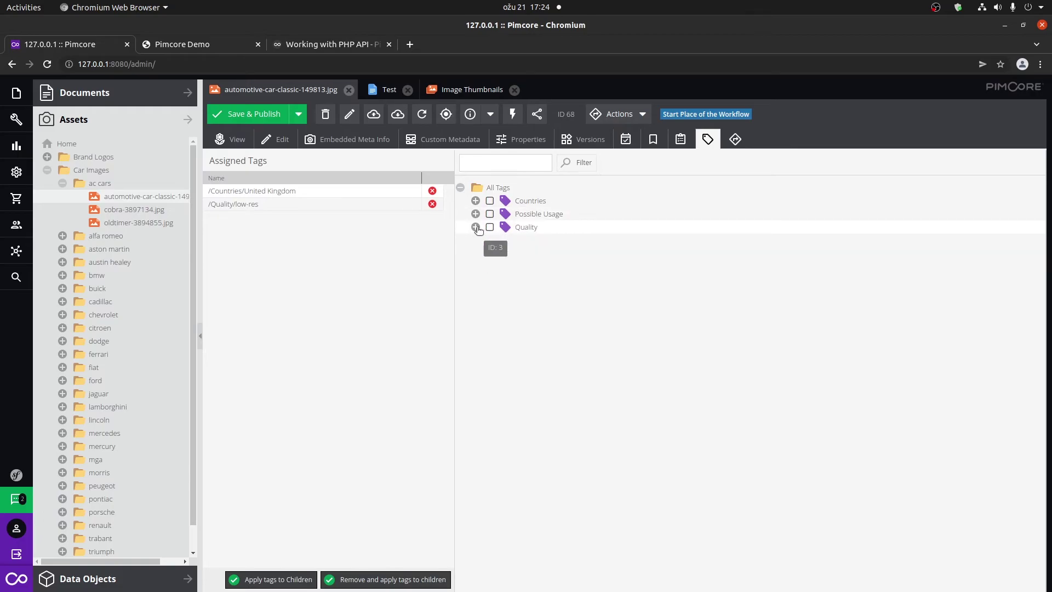
pyautogui.click(478, 229)
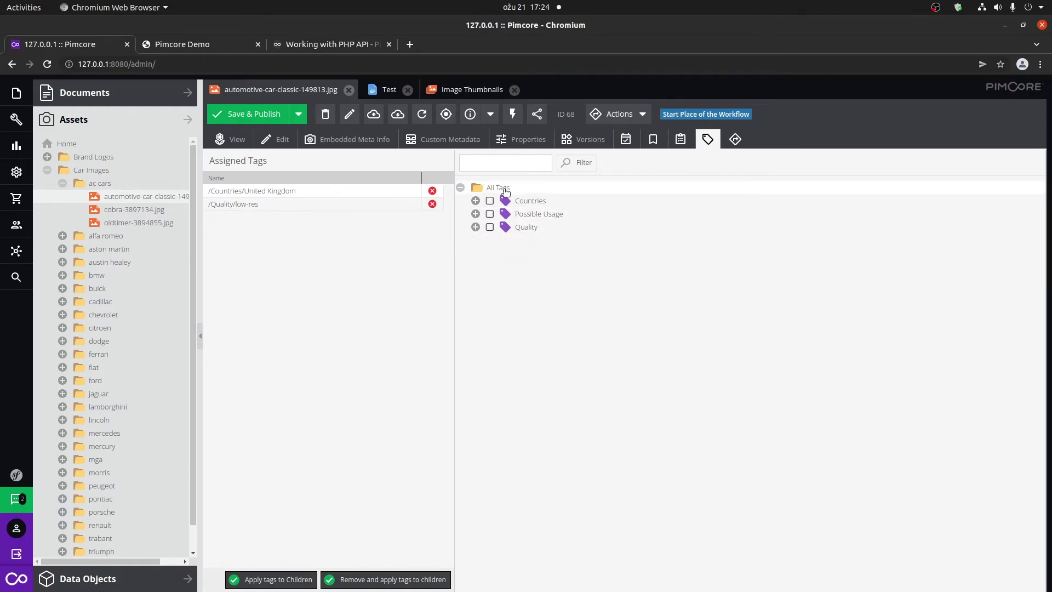
# Create a Test tag under All Tags, assign it to the car image, and Save & Publish
pyautogui.rightClick(499, 189)
pyautogui.click(526, 198)
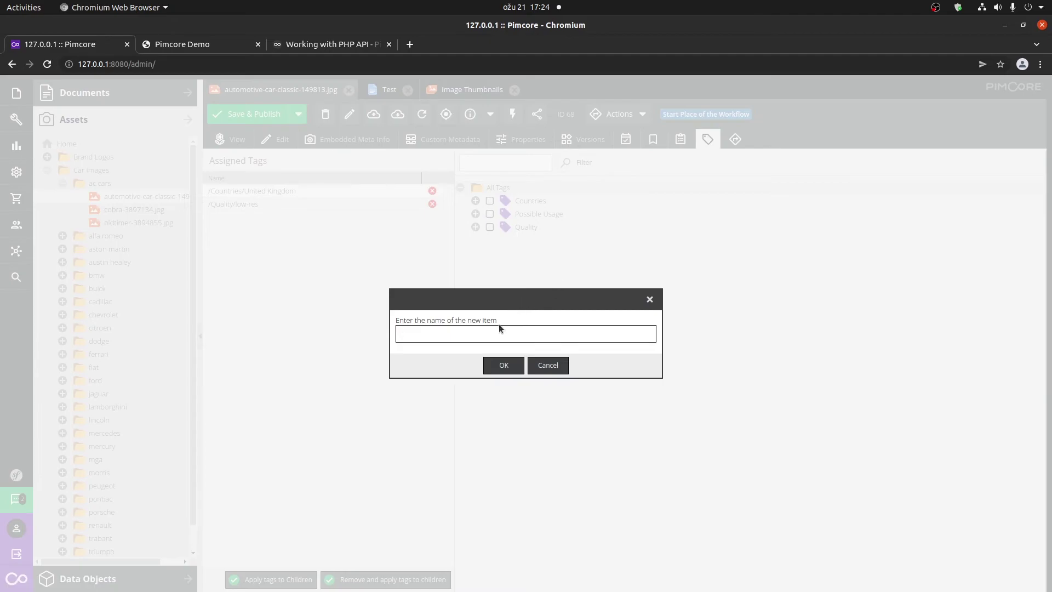
pyautogui.write('Test')
pyautogui.click(504, 365)
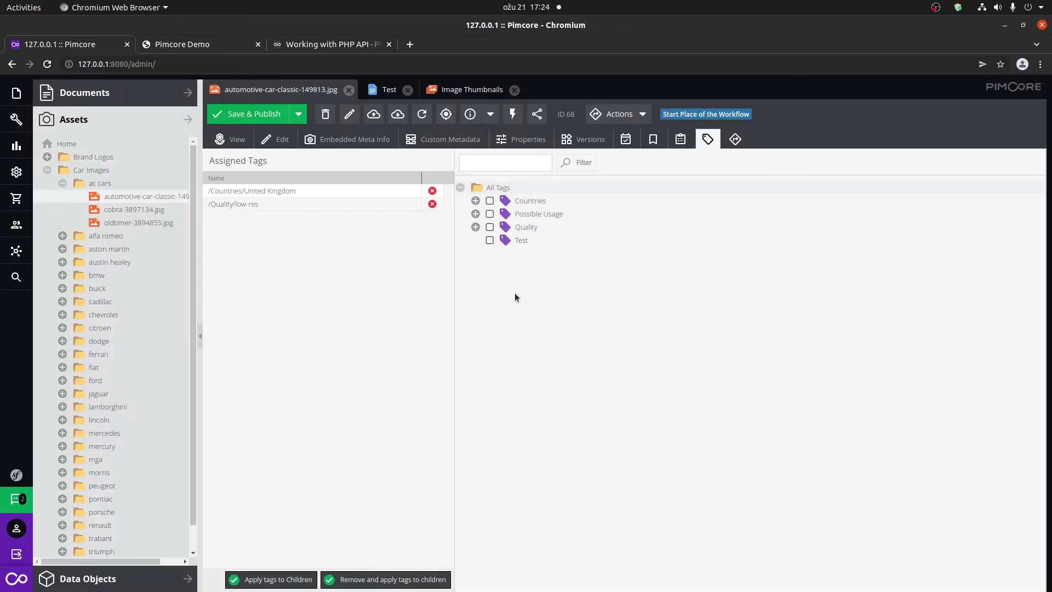
pyautogui.click(491, 241)
pyautogui.click(247, 114)
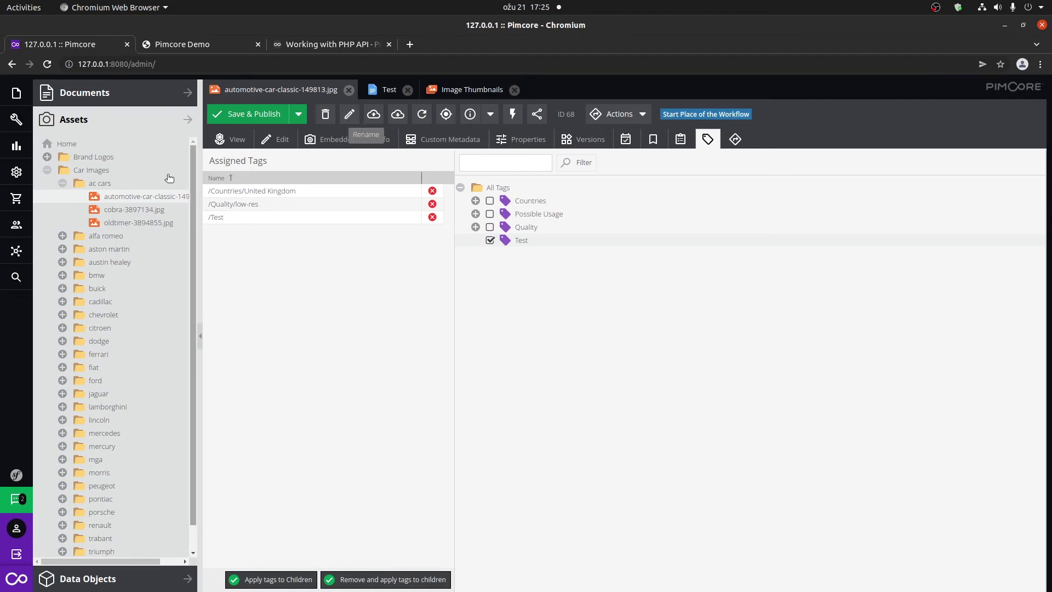
# Preview the car image in the View tab, then check its Versions list for version 135
pyautogui.rightClick(142, 200)
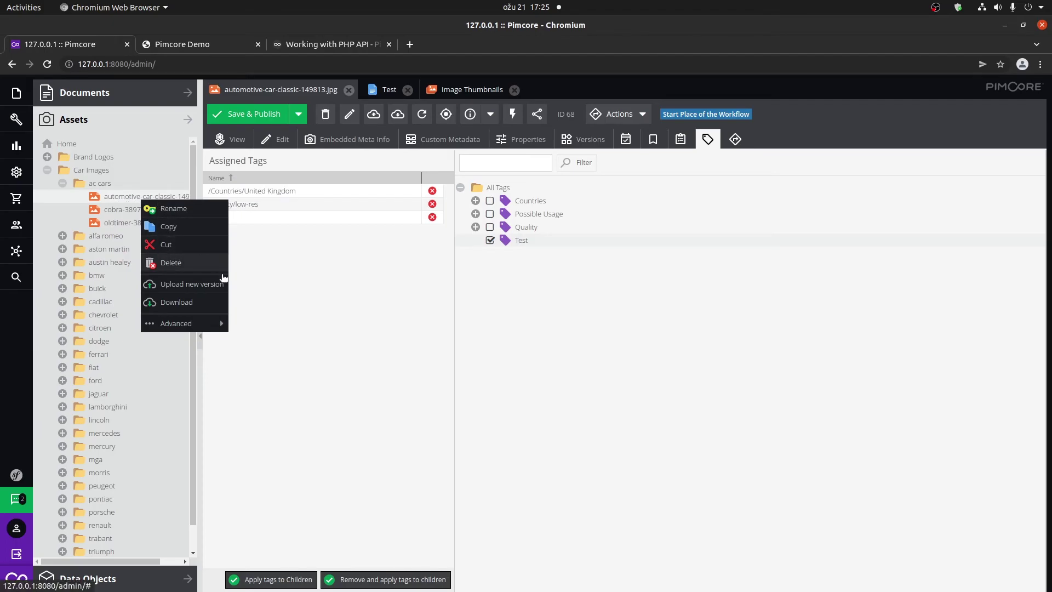
pyautogui.click(363, 295)
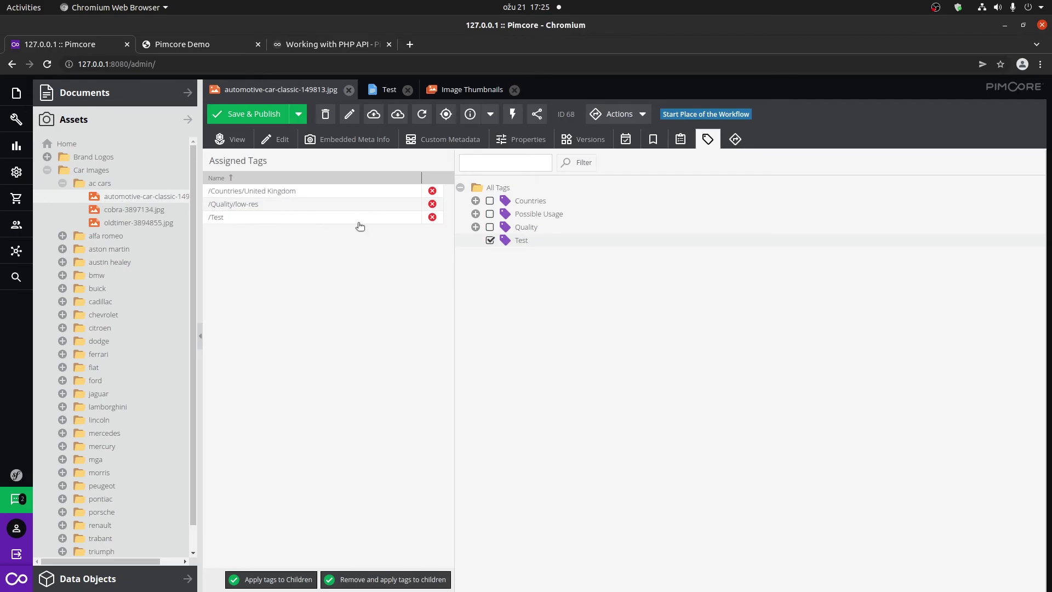
pyautogui.click(244, 144)
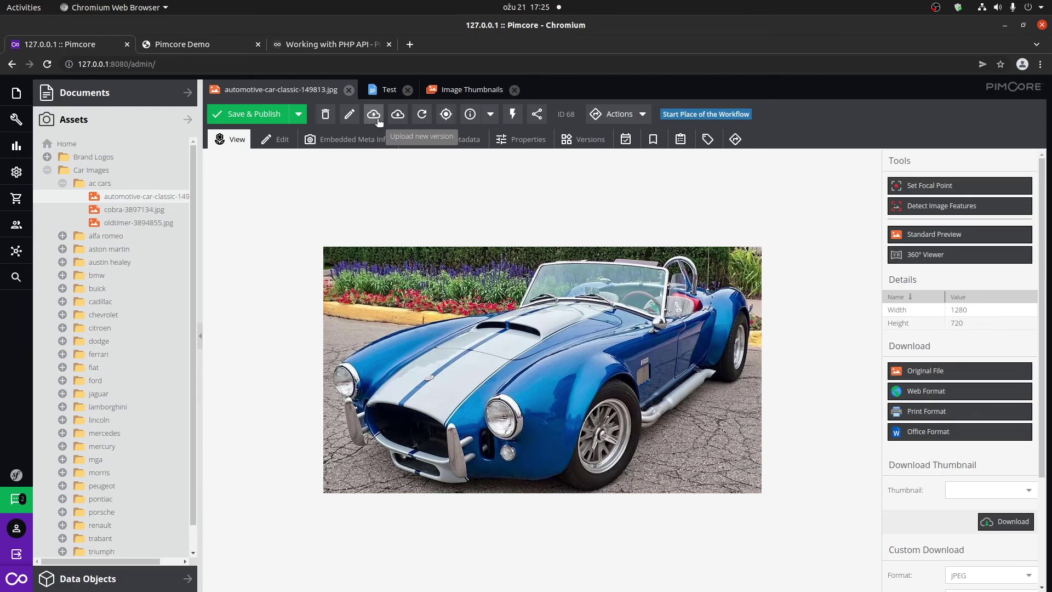
pyautogui.click(589, 144)
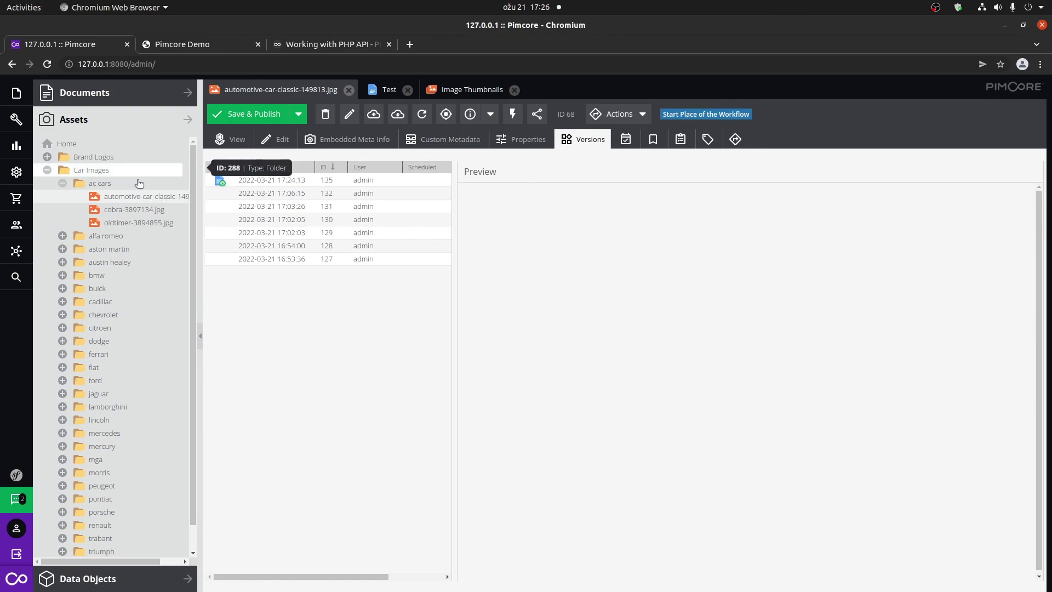
# Show the Info dropdown options for copying the asset's ID, full path or deeplink
pyautogui.click(491, 121)
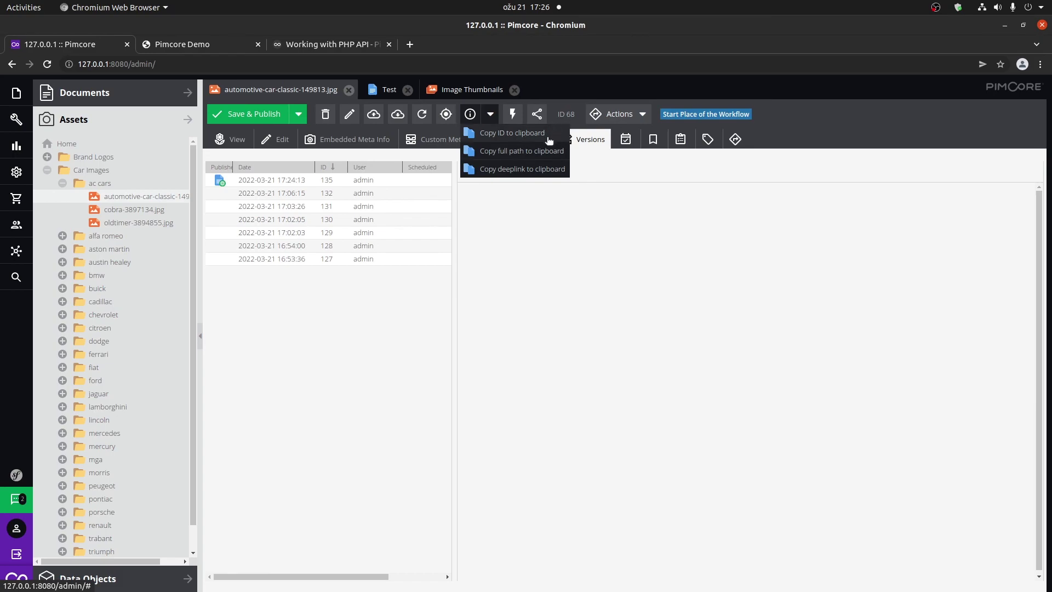
# Close the Info copy-options dropdown to return to the car image's seven-version history
pyautogui.click(570, 104)
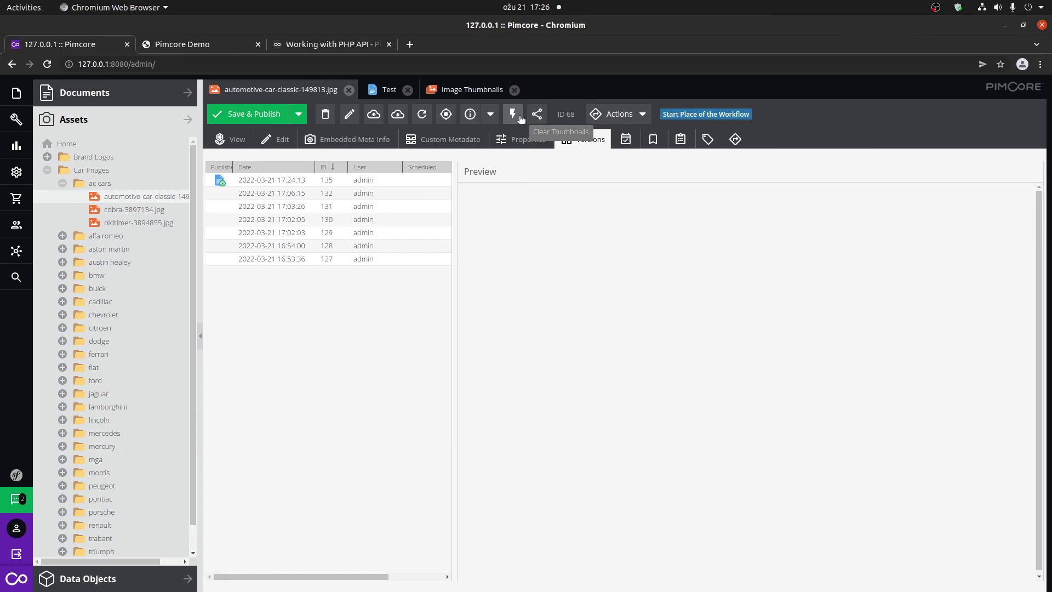